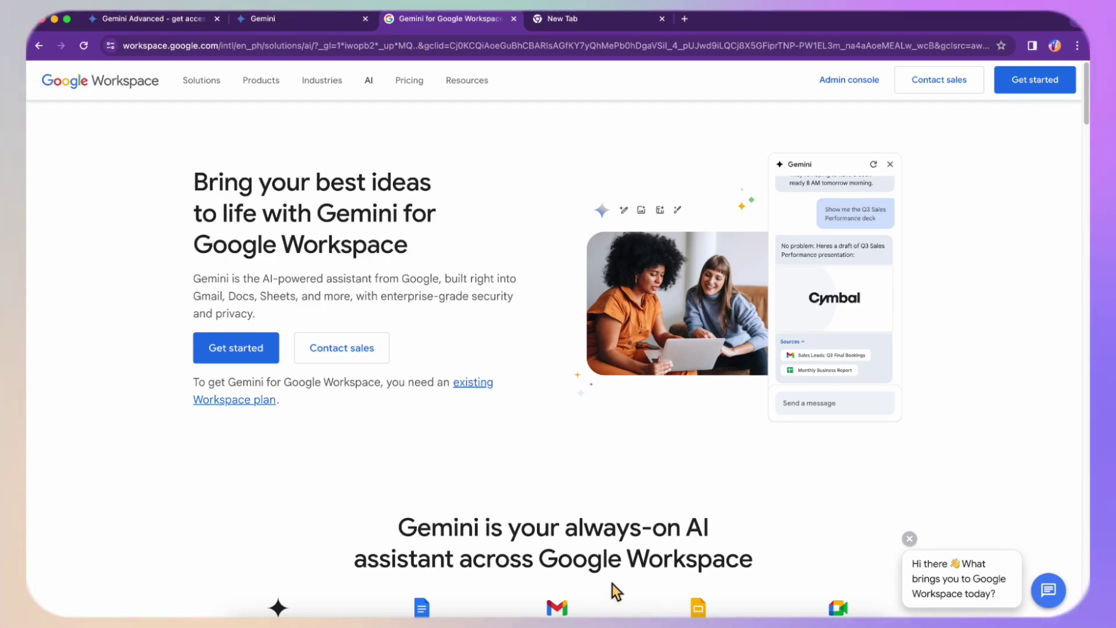
Browse the Gemini for Workspace page, highlighting the always-on AI assistant heading, then view Gemini Advanced pricing
{"action": "scroll", "coordinate": [628, 381], "scroll_direction": "down", "scroll_amount": 1}
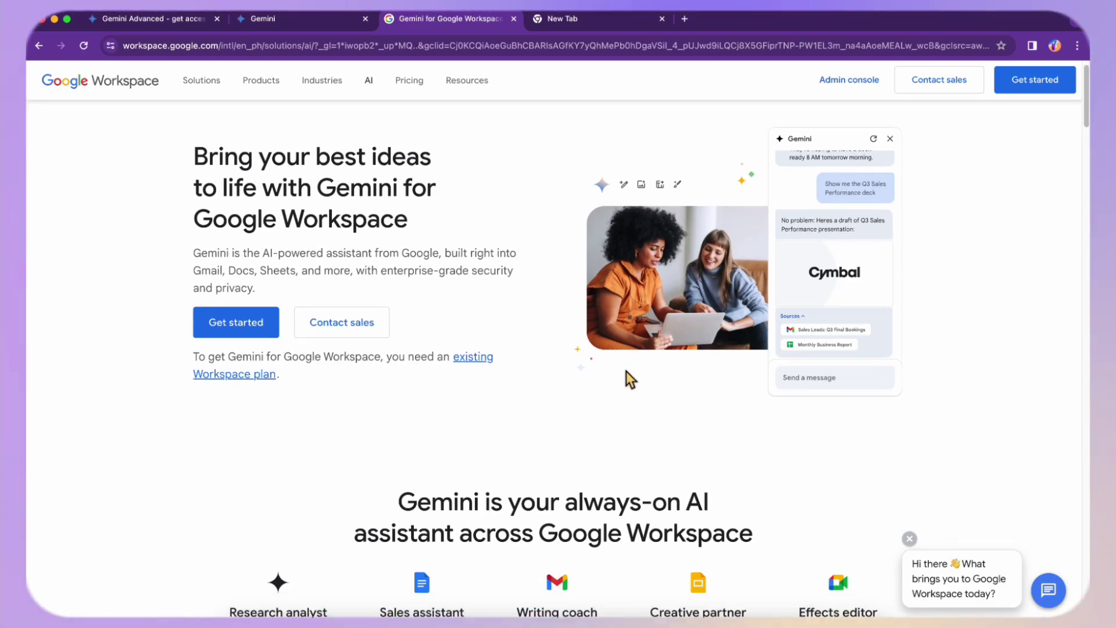
{"action": "scroll", "coordinate": [626, 371], "scroll_direction": "up", "scroll_amount": 1}
{"action": "scroll", "coordinate": [626, 371], "scroll_direction": "down", "scroll_amount": 4}
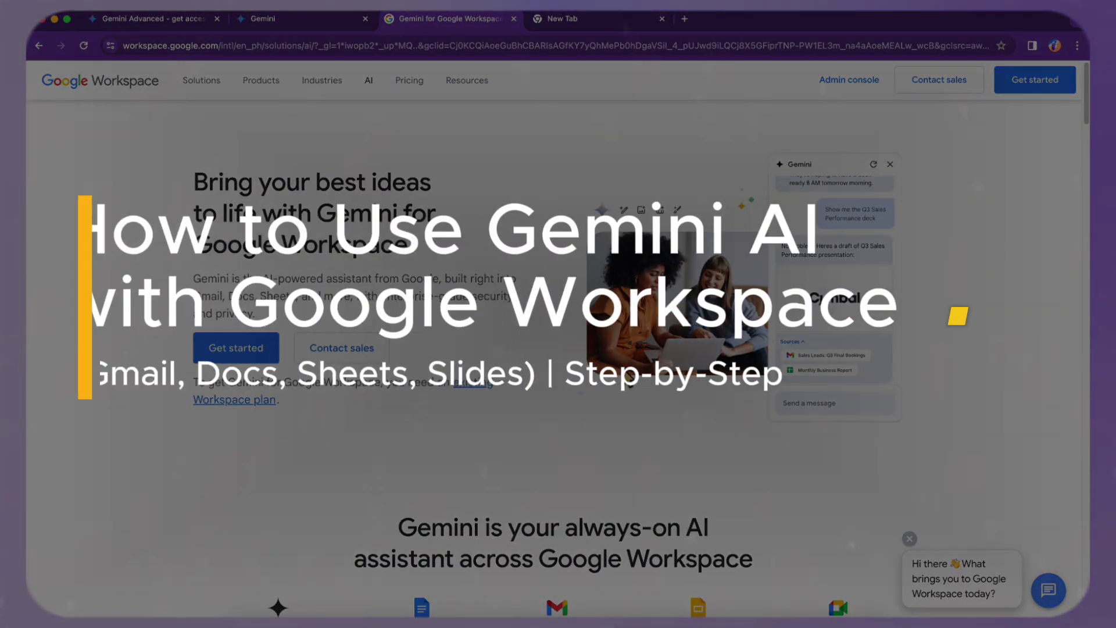
{"action": "scroll", "coordinate": [628, 378], "scroll_direction": "down", "scroll_amount": 5}
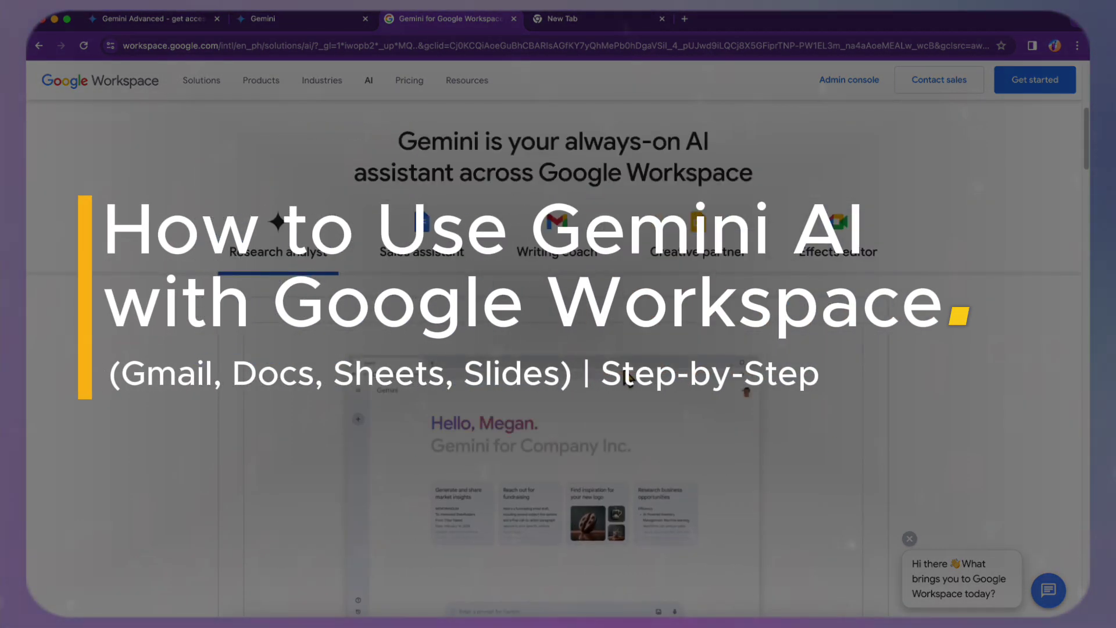
{"action": "left_click_drag", "start_coordinate": [398, 145], "coordinate": [708, 166]}
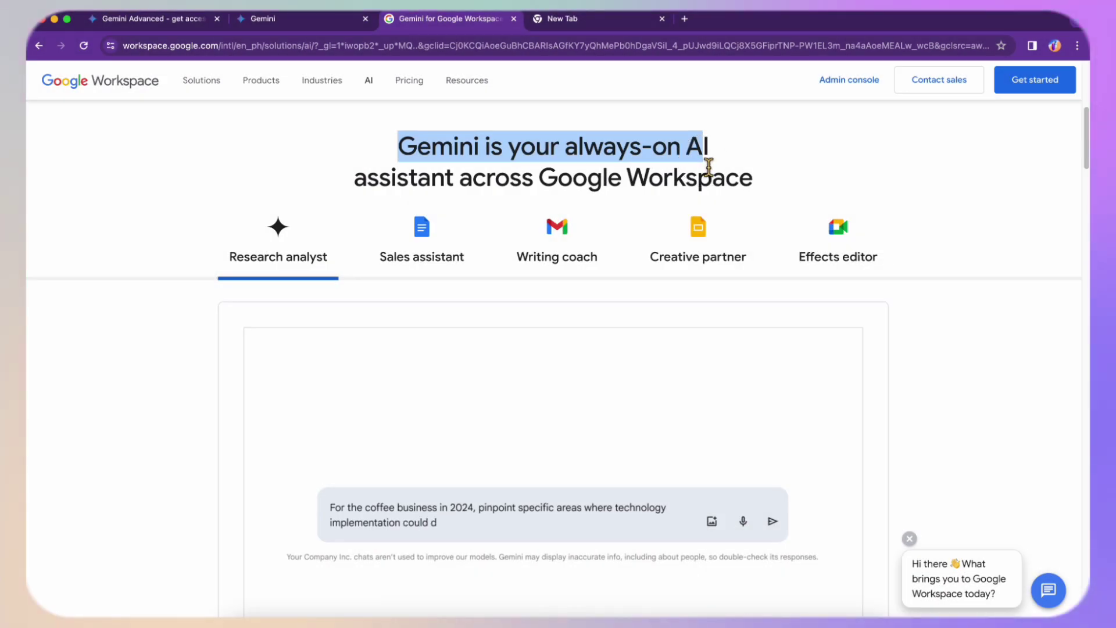
{"action": "scroll", "coordinate": [636, 229], "scroll_direction": "up", "scroll_amount": 3}
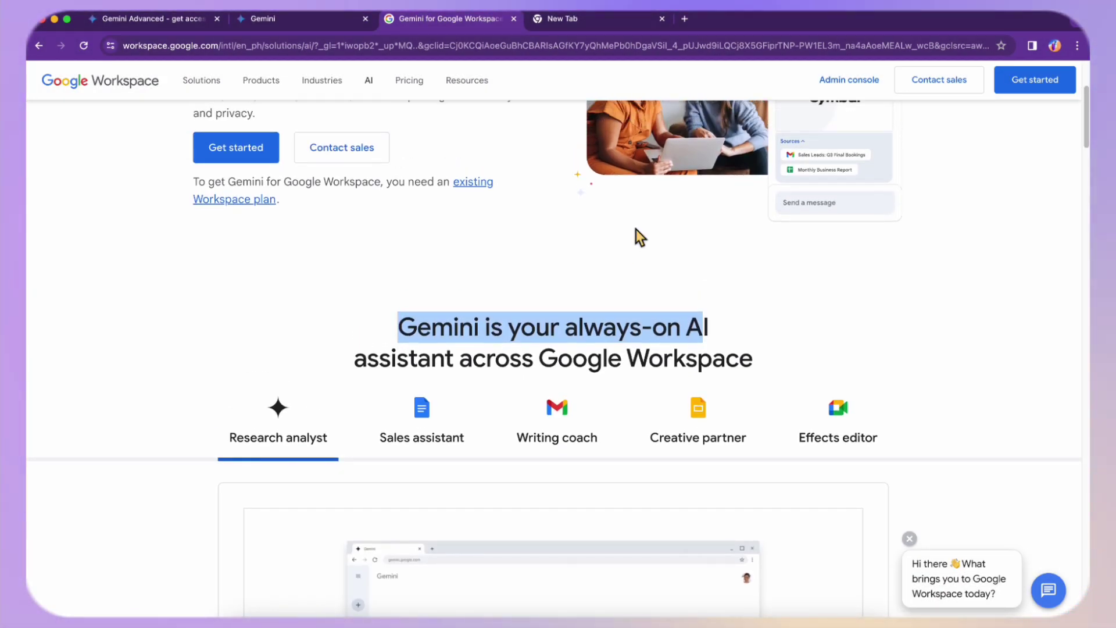
{"action": "scroll", "coordinate": [636, 231], "scroll_direction": "up", "scroll_amount": 3}
{"action": "scroll", "coordinate": [459, 332], "scroll_direction": "down", "scroll_amount": 2}
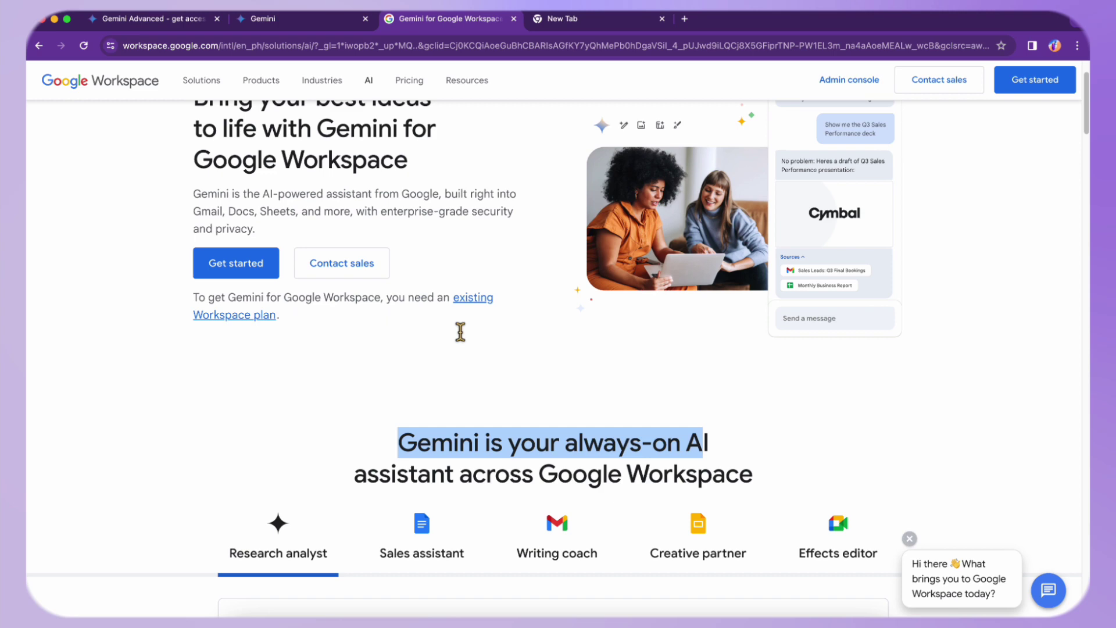
{"action": "scroll", "coordinate": [460, 333], "scroll_direction": "up", "scroll_amount": 2}
{"action": "left_click", "coordinate": [176, 18]}
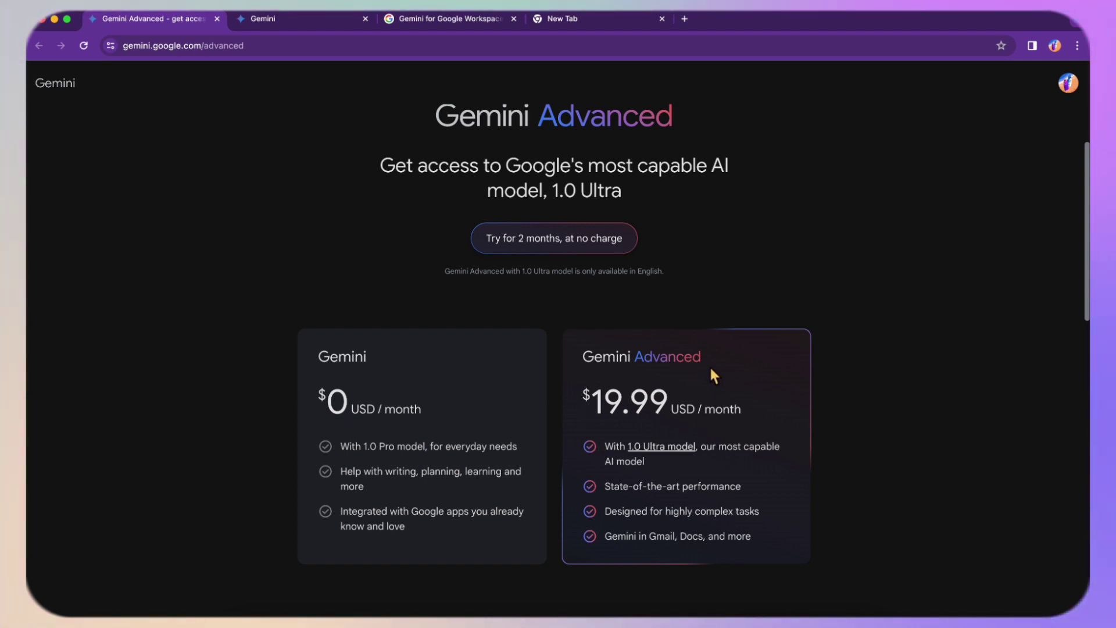
{"action": "scroll", "coordinate": [517, 399], "scroll_direction": "down", "scroll_amount": 3}
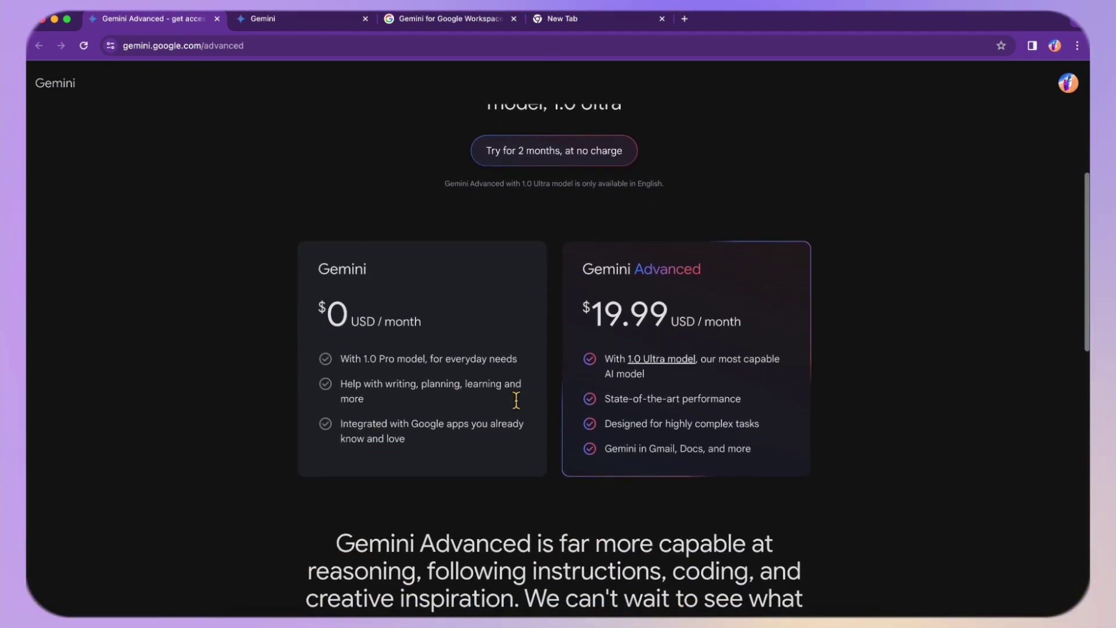
{"action": "scroll", "coordinate": [517, 401], "scroll_direction": "down", "scroll_amount": 3}
{"action": "scroll", "coordinate": [518, 401], "scroll_direction": "up", "scroll_amount": 5}
{"action": "scroll", "coordinate": [519, 402], "scroll_direction": "up", "scroll_amount": 2}
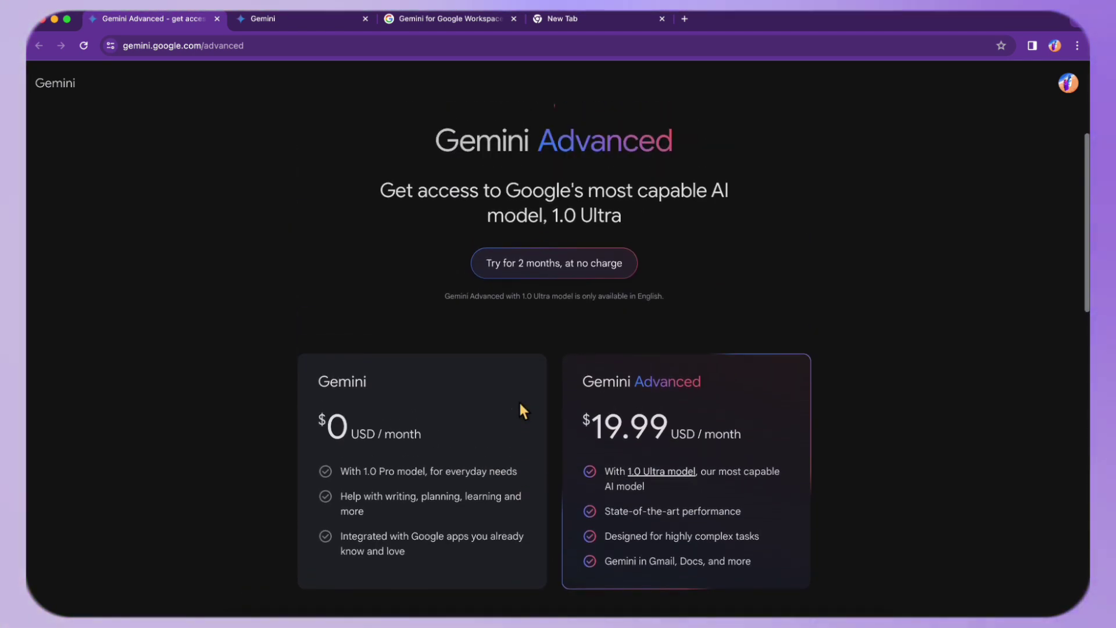
{"action": "scroll", "coordinate": [523, 411], "scroll_direction": "up", "scroll_amount": 2}
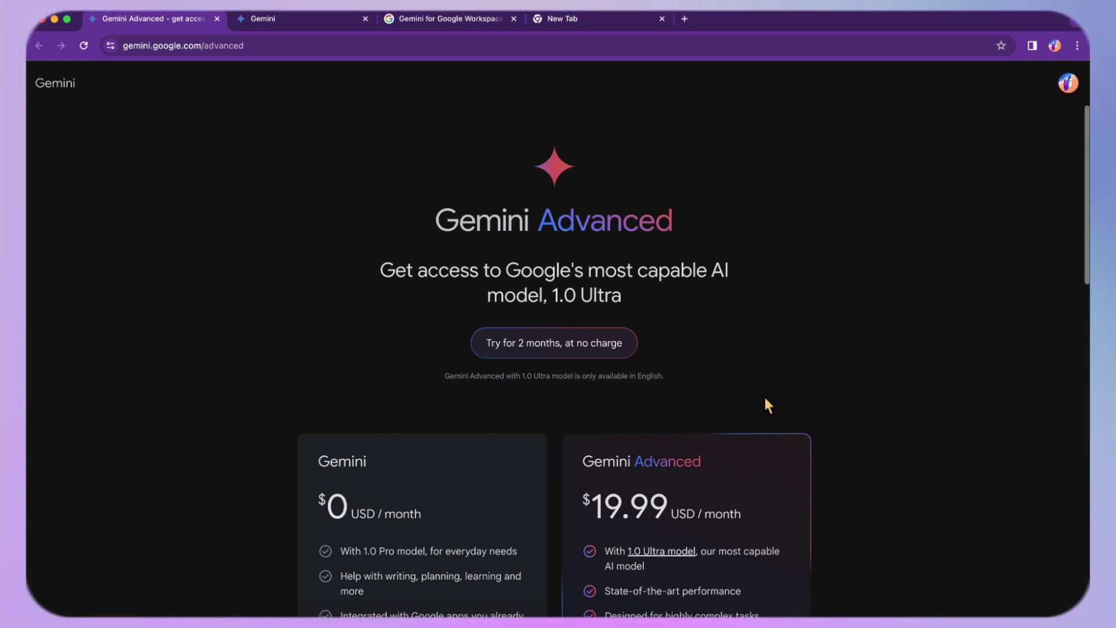
{"action": "scroll", "coordinate": [761, 402], "scroll_direction": "down", "scroll_amount": 2}
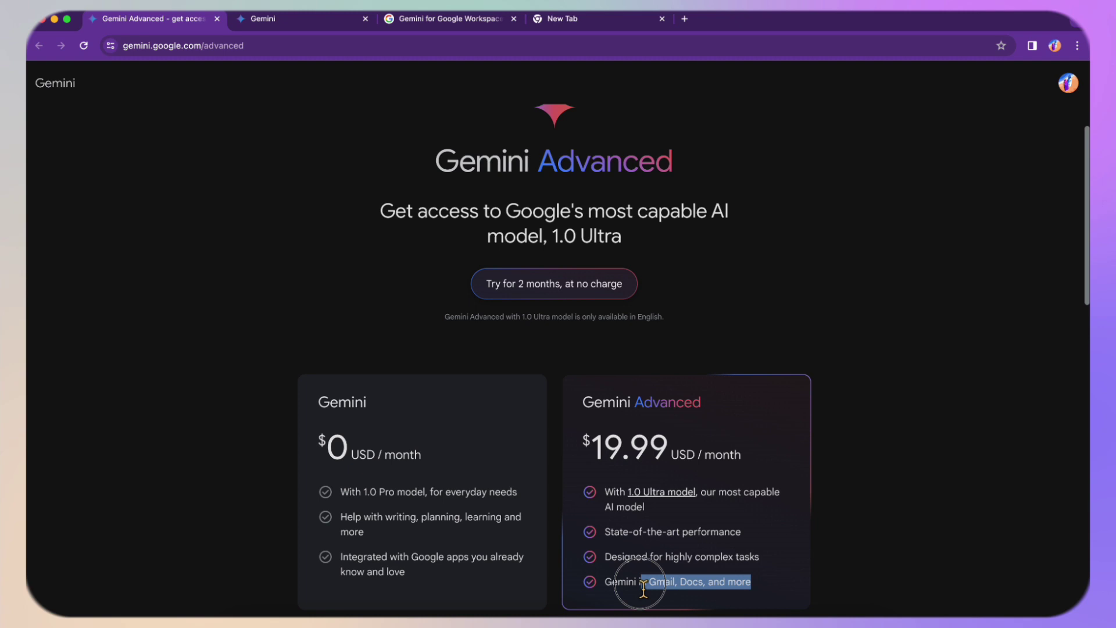
{"action": "left_click_drag", "start_coordinate": [643, 589], "coordinate": [604, 587]}
{"action": "left_click", "coordinate": [927, 524]}
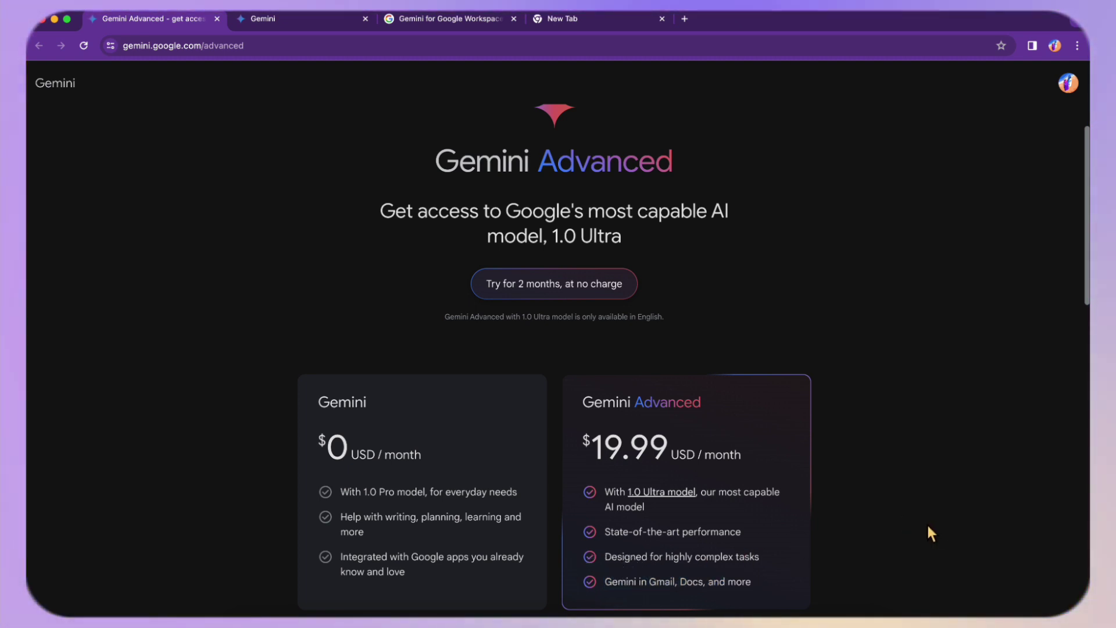
{"action": "scroll", "coordinate": [662, 525], "scroll_direction": "down", "scroll_amount": 6}
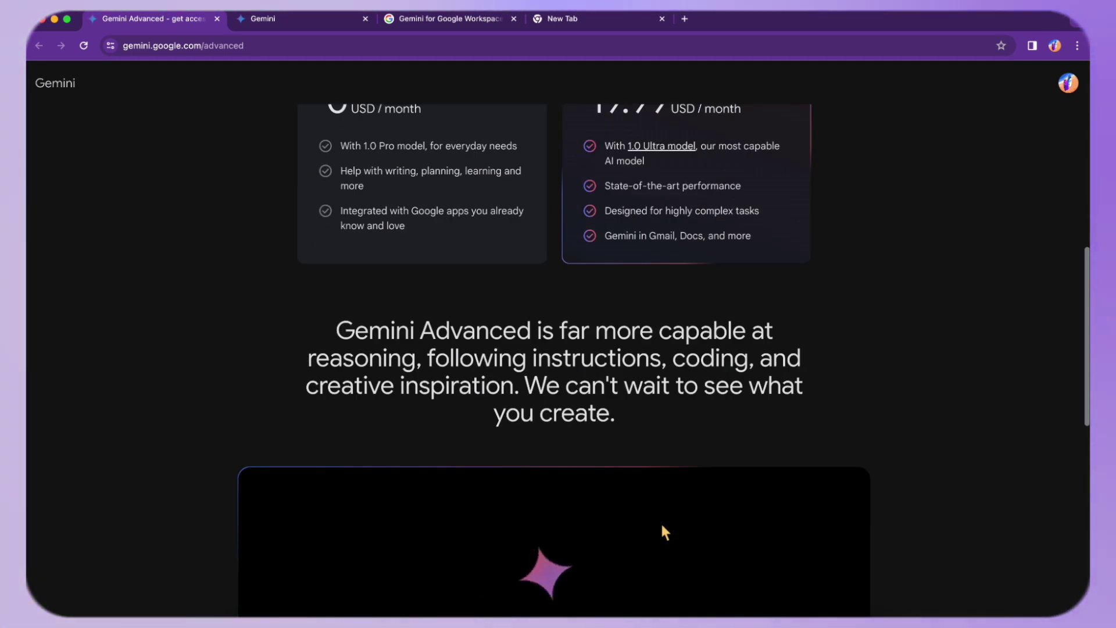
{"action": "scroll", "coordinate": [662, 526], "scroll_direction": "up", "scroll_amount": 3}
{"action": "scroll", "coordinate": [661, 524], "scroll_direction": "up", "scroll_amount": 5}
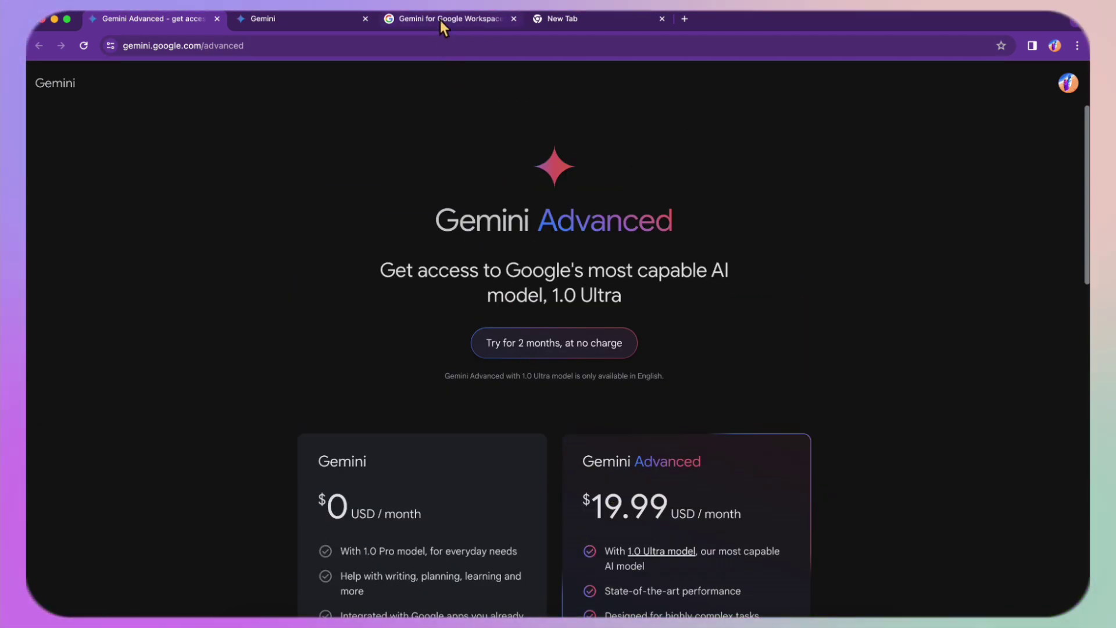
Return to the Gemini for Workspace page and scroll to Business's Gemini 1.0 Ultra access feature
{"action": "left_click", "coordinate": [442, 19]}
{"action": "scroll", "coordinate": [485, 453], "scroll_direction": "down", "scroll_amount": 7}
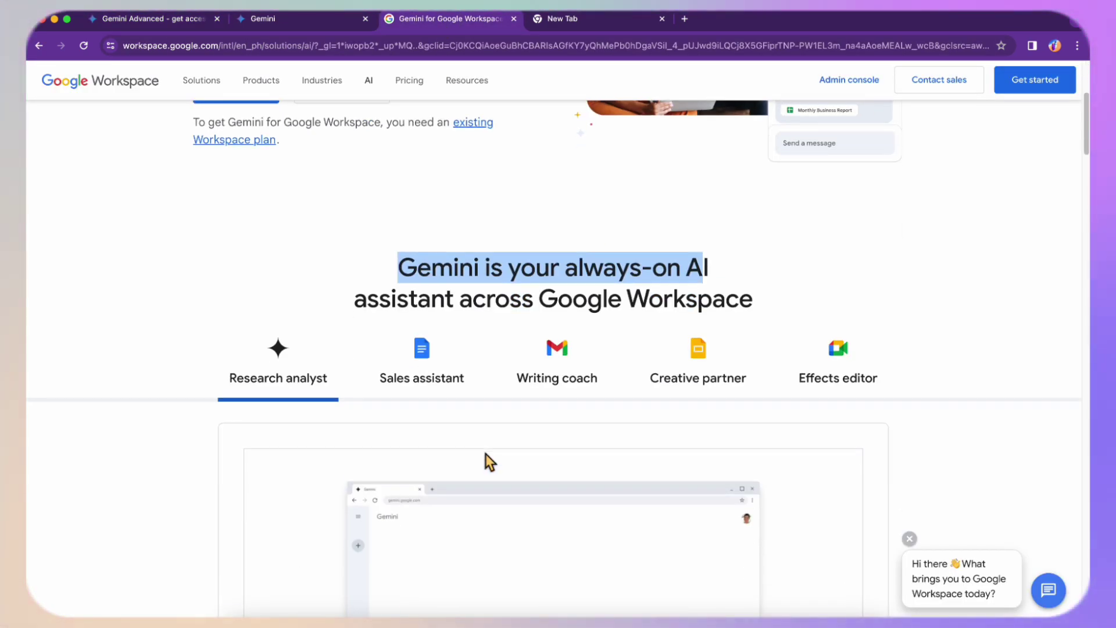
{"action": "scroll", "coordinate": [485, 452], "scroll_direction": "up", "scroll_amount": 1}
{"action": "scroll", "coordinate": [486, 453], "scroll_direction": "down", "scroll_amount": 8}
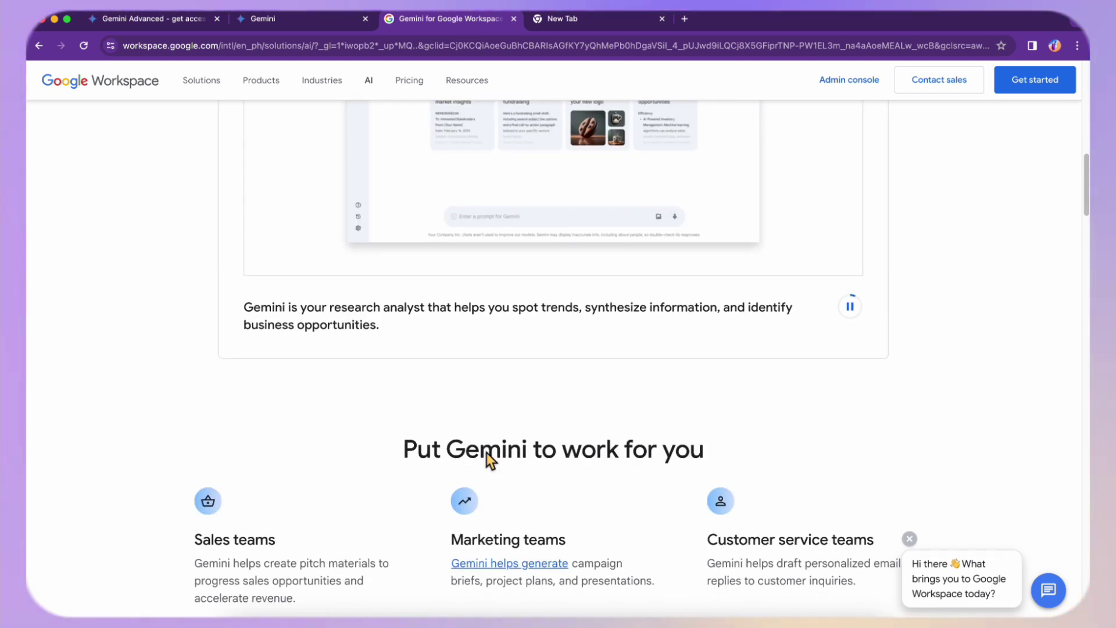
{"action": "scroll", "coordinate": [488, 450], "scroll_direction": "up", "scroll_amount": 1}
{"action": "left_click_drag", "start_coordinate": [491, 448], "coordinate": [568, 441]}
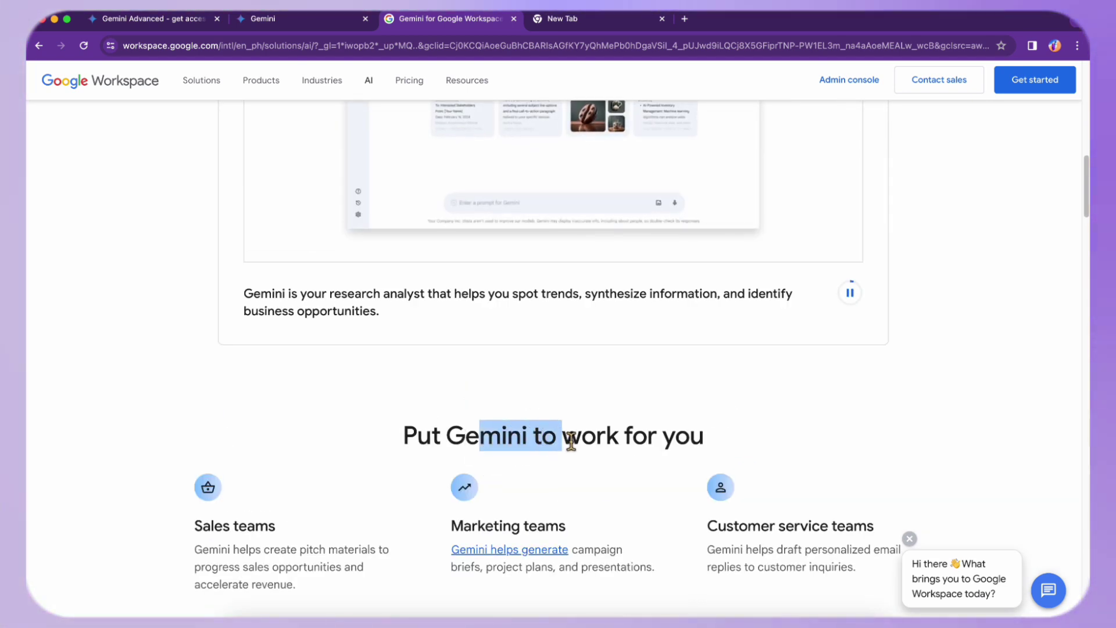
{"action": "scroll", "coordinate": [571, 444], "scroll_direction": "down", "scroll_amount": 9}
{"action": "scroll", "coordinate": [570, 443], "scroll_direction": "down", "scroll_amount": 4}
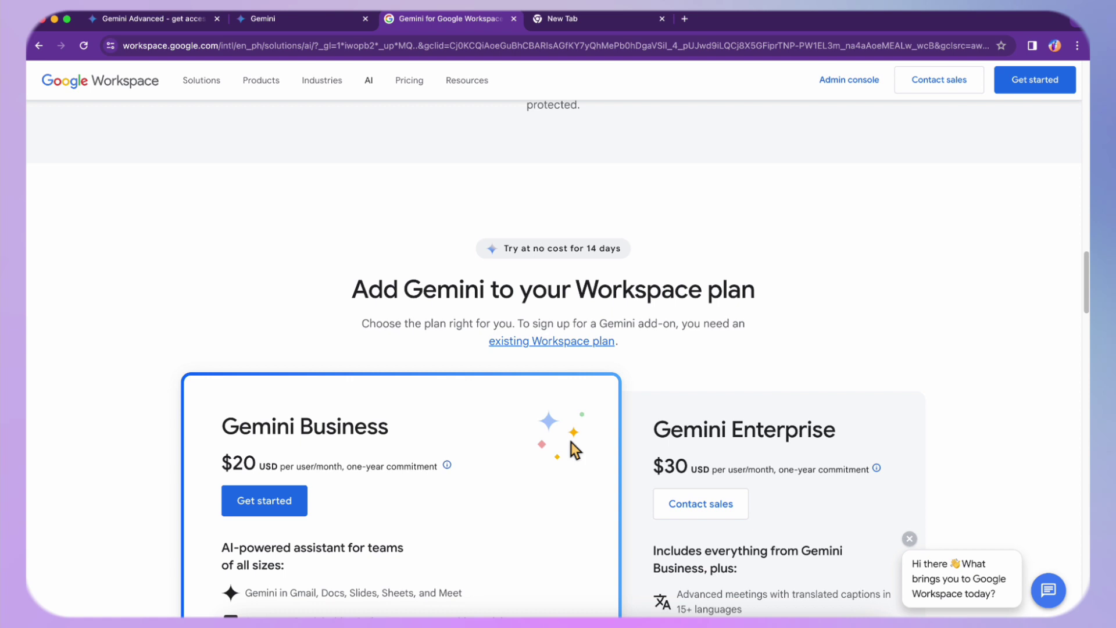
{"action": "scroll", "coordinate": [500, 372], "scroll_direction": "down", "scroll_amount": 3}
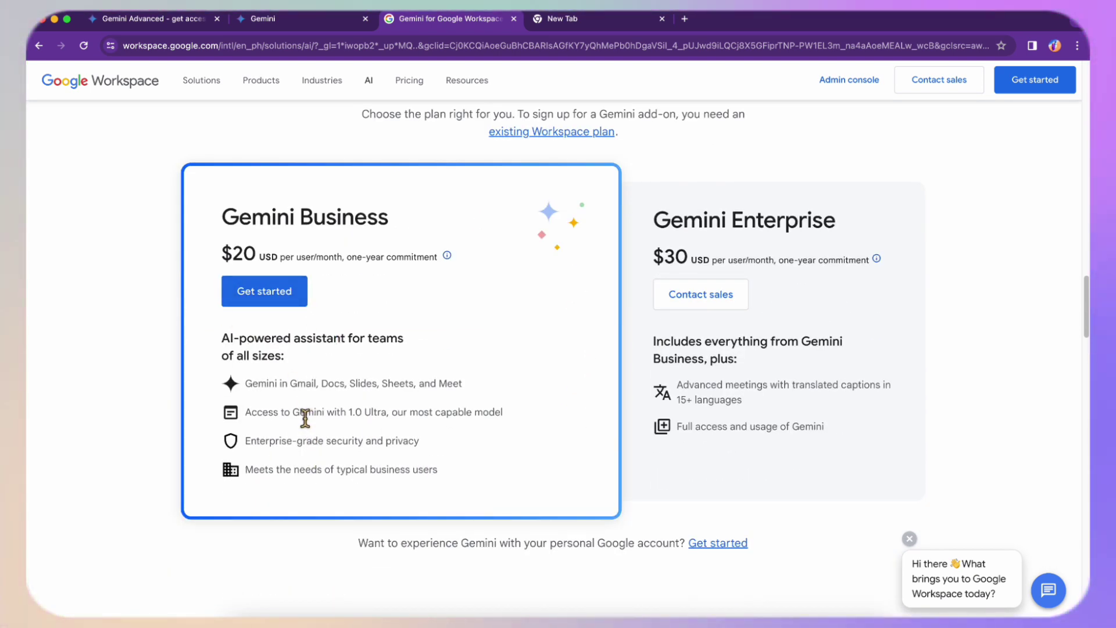
{"action": "left_click_drag", "start_coordinate": [301, 412], "coordinate": [410, 413]}
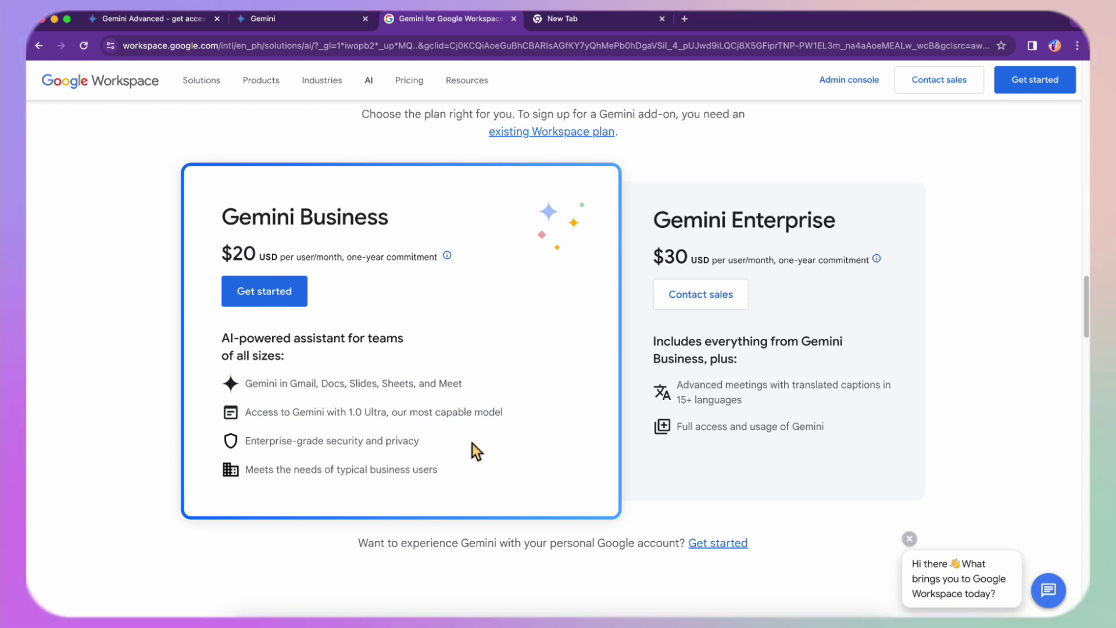
{"action": "scroll", "coordinate": [477, 425], "scroll_direction": "up", "scroll_amount": 3}
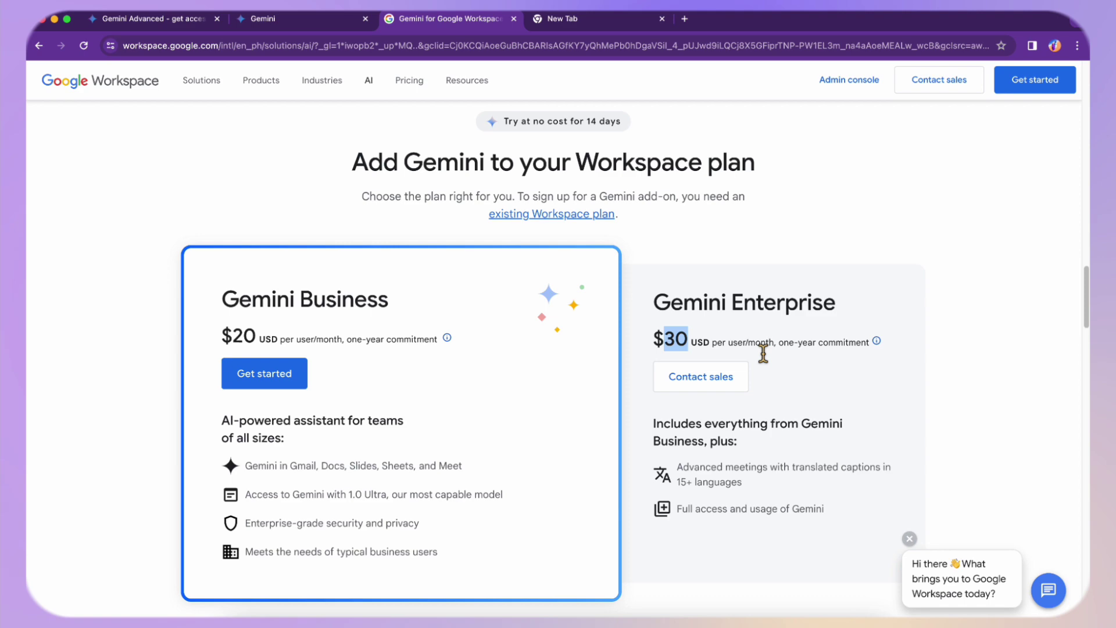
Peek at the Enterprise sales contact page, then compare the $20 Business and $30 Enterprise cards
{"action": "left_click", "coordinate": [796, 368]}
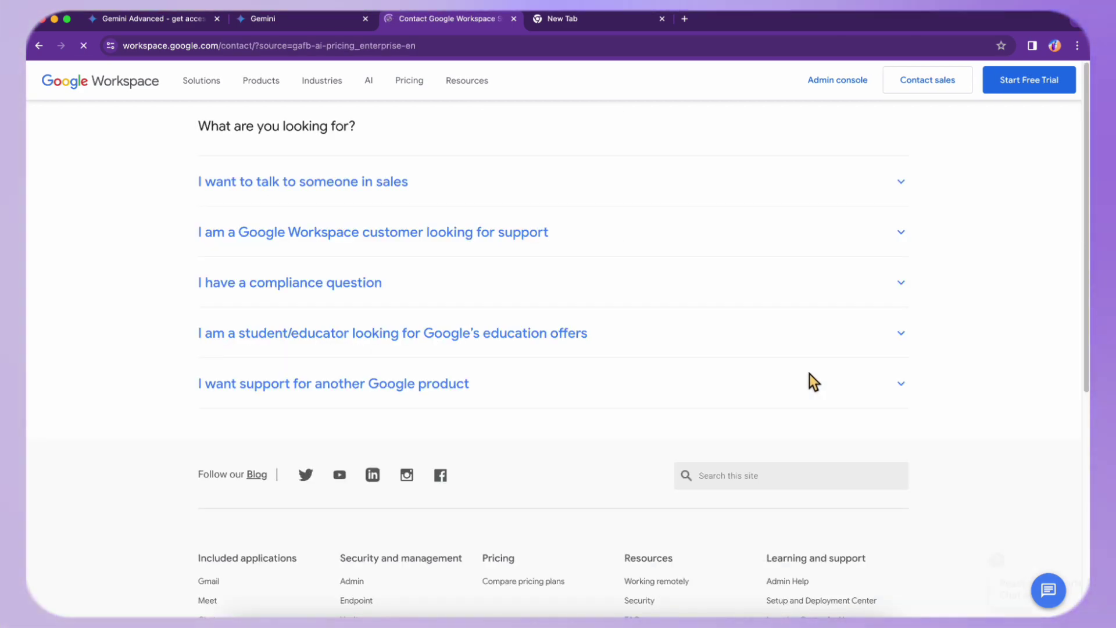
{"action": "left_click", "coordinate": [39, 45]}
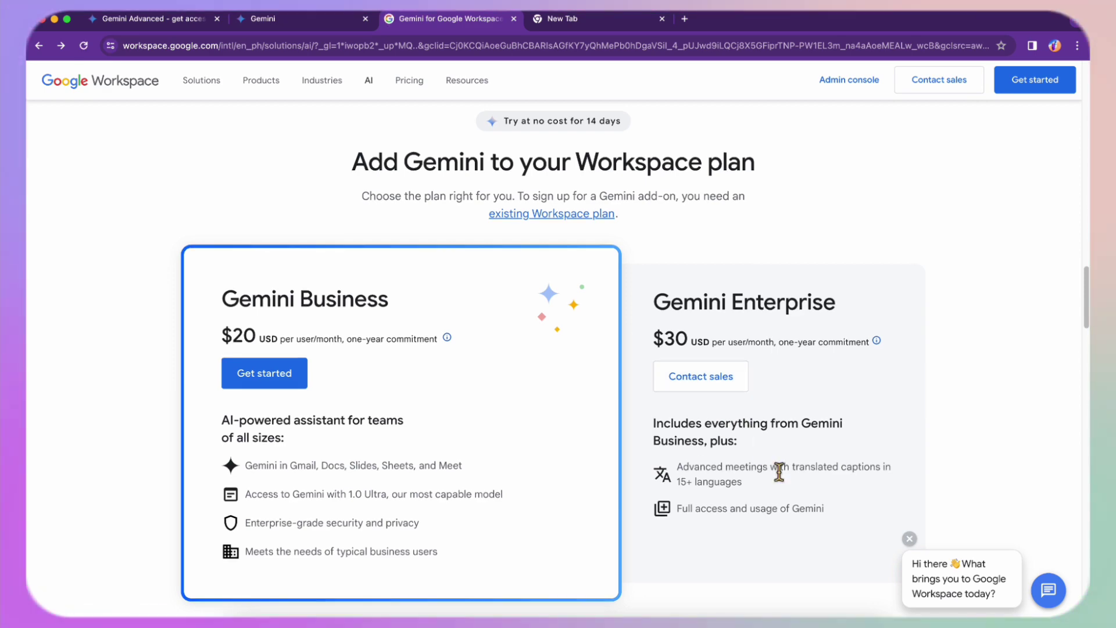
{"action": "scroll", "coordinate": [535, 449], "scroll_direction": "down", "scroll_amount": 2}
{"action": "scroll", "coordinate": [535, 449], "scroll_direction": "up", "scroll_amount": 7}
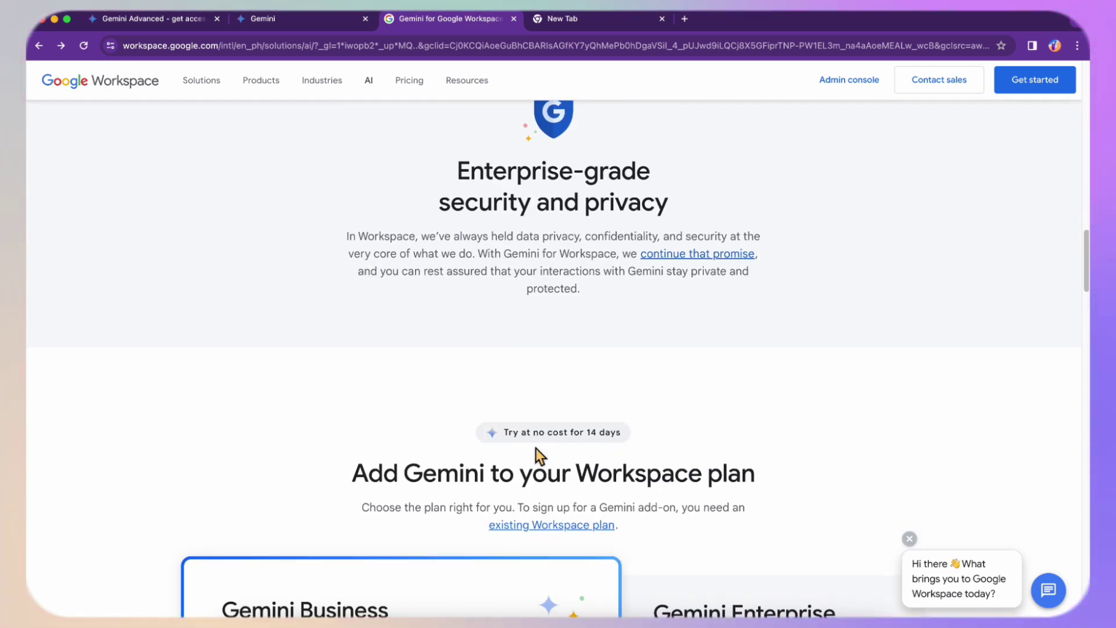
{"action": "scroll", "coordinate": [536, 448], "scroll_direction": "down", "scroll_amount": 3}
{"action": "scroll", "coordinate": [536, 447], "scroll_direction": "down", "scroll_amount": 5}
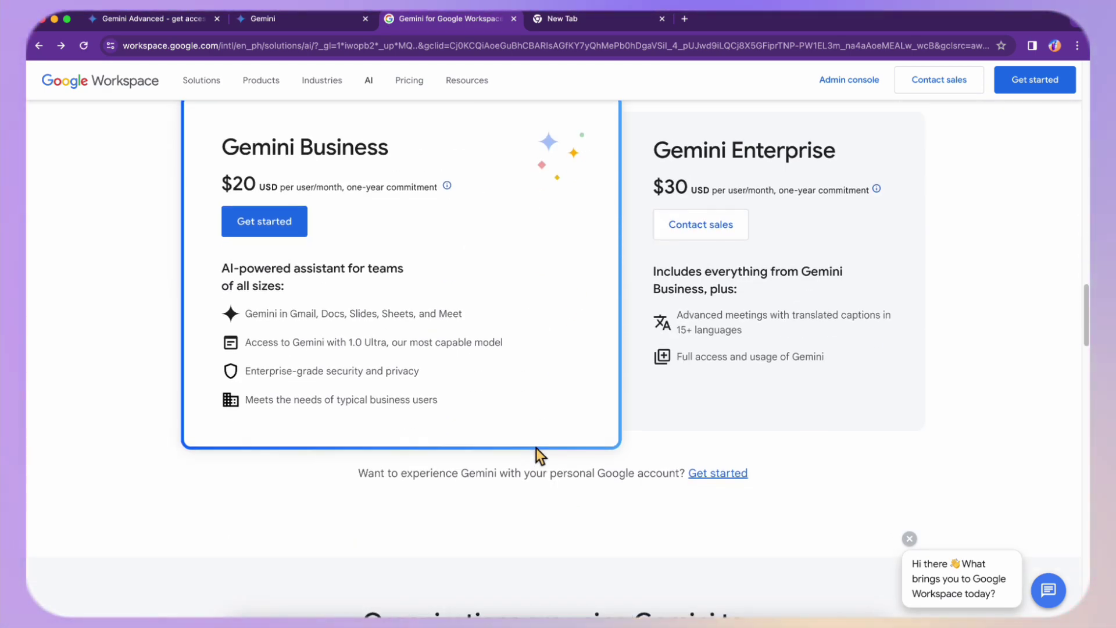
{"action": "scroll", "coordinate": [535, 447], "scroll_direction": "up", "scroll_amount": 2}
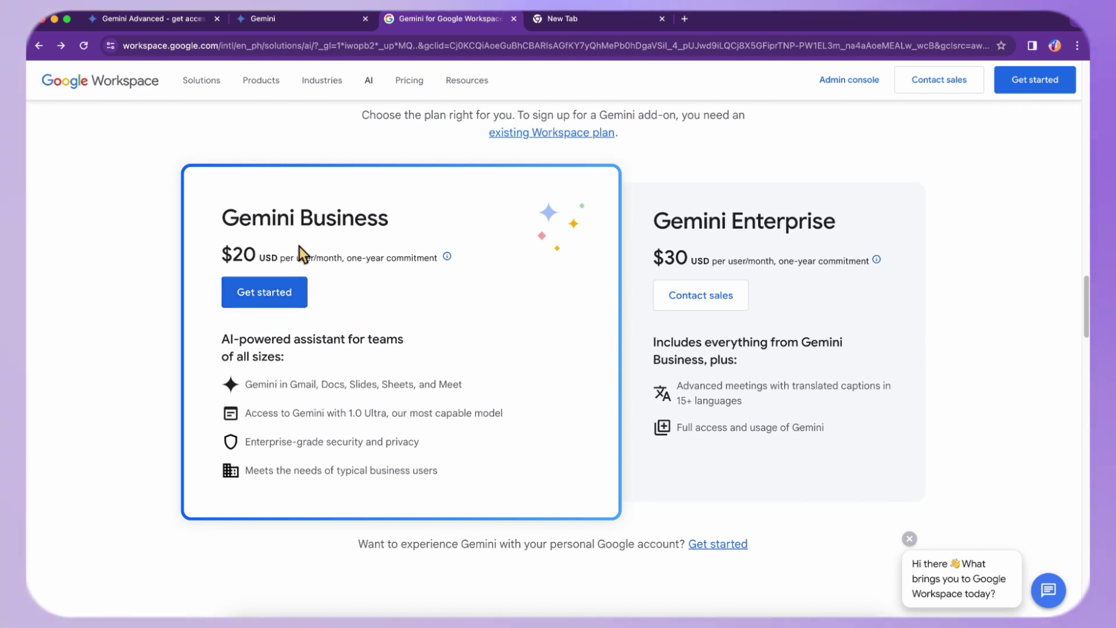
{"action": "scroll", "coordinate": [511, 276], "scroll_direction": "up", "scroll_amount": 1}
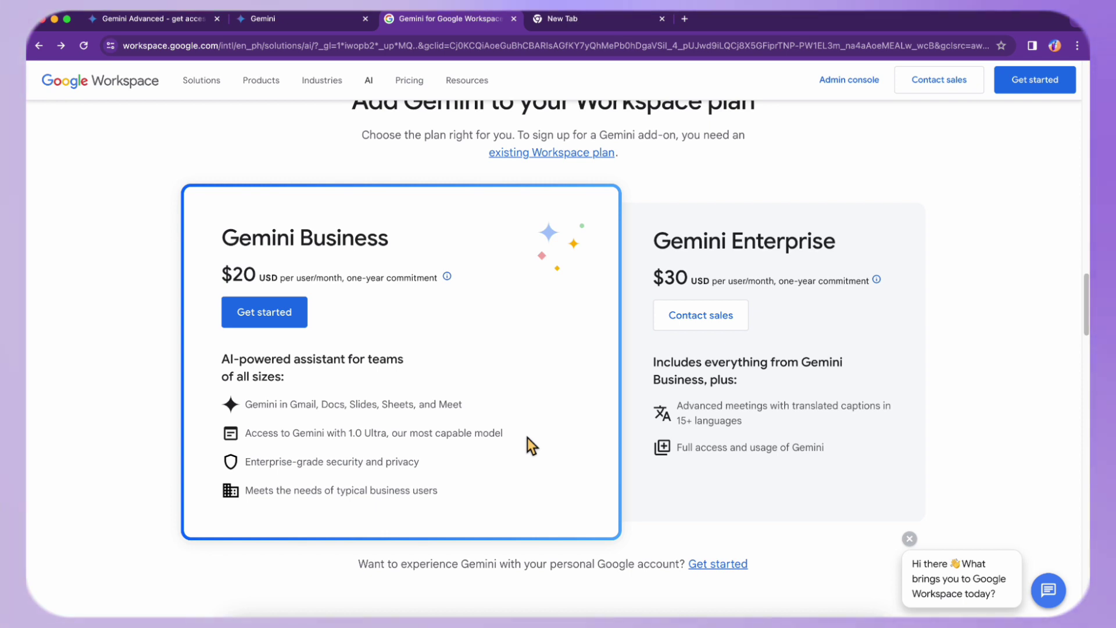
{"action": "scroll", "coordinate": [527, 437], "scroll_direction": "down", "scroll_amount": 2}
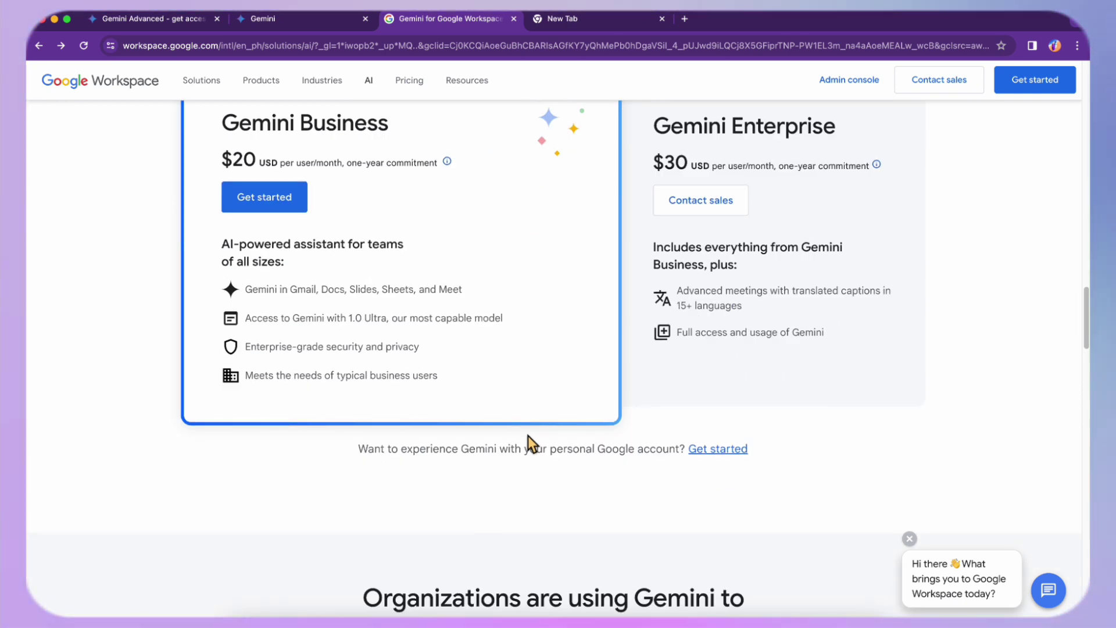
{"action": "scroll", "coordinate": [528, 435], "scroll_direction": "up", "scroll_amount": 2}
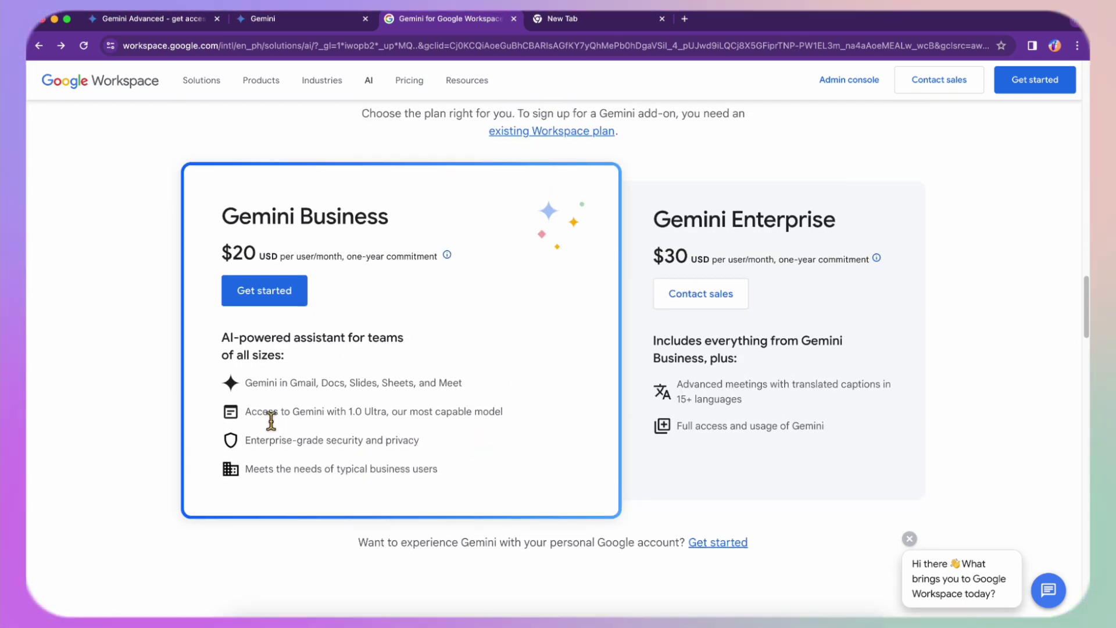
{"action": "left_click_drag", "start_coordinate": [269, 412], "coordinate": [424, 417]}
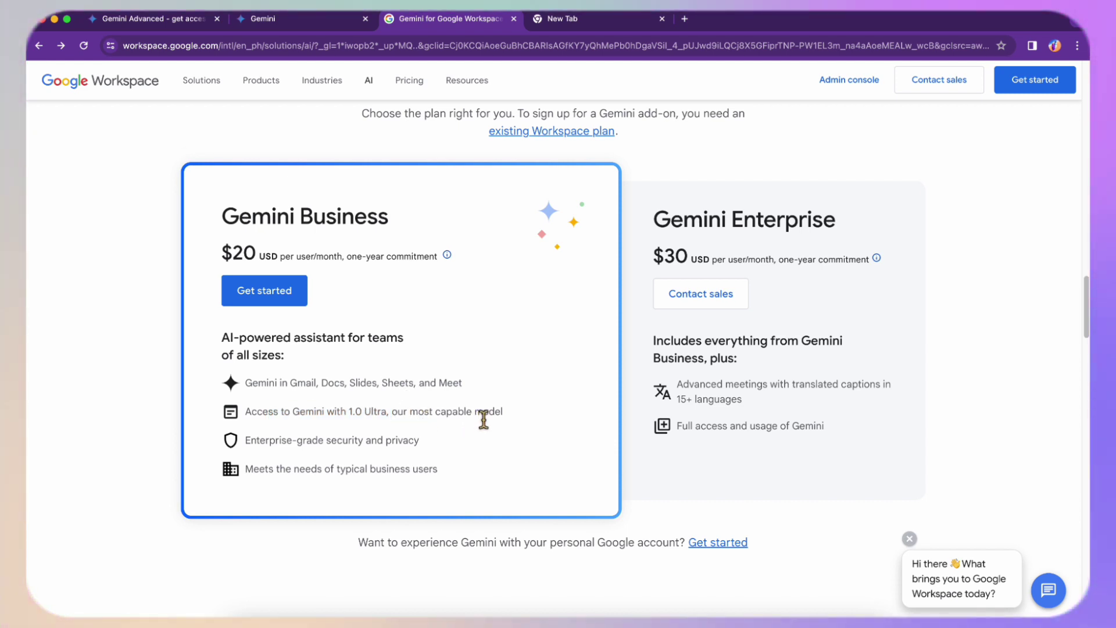
{"action": "scroll", "coordinate": [498, 419], "scroll_direction": "up", "scroll_amount": 3}
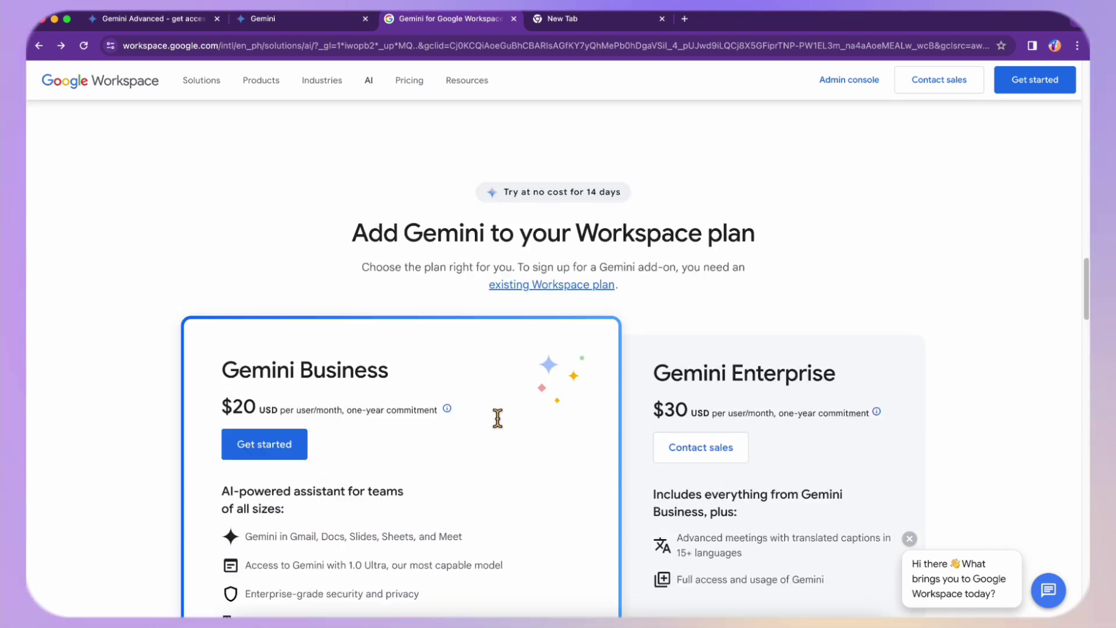
{"action": "scroll", "coordinate": [497, 418], "scroll_direction": "up", "scroll_amount": 2}
{"action": "scroll", "coordinate": [494, 415], "scroll_direction": "down", "scroll_amount": 5}
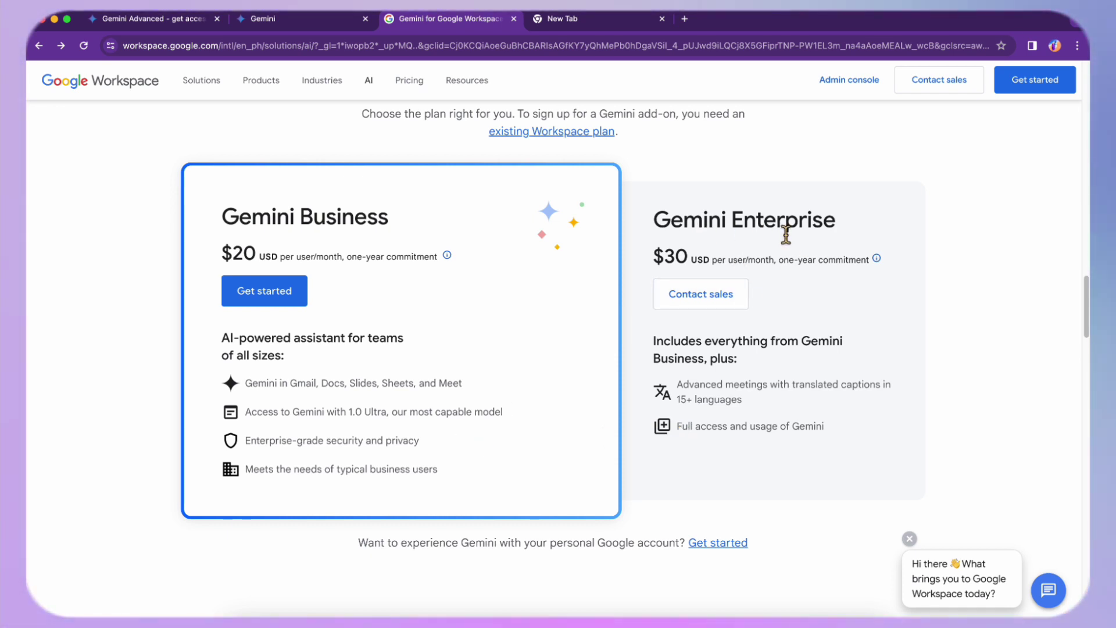
{"action": "scroll", "coordinate": [479, 298], "scroll_direction": "up", "scroll_amount": 2}
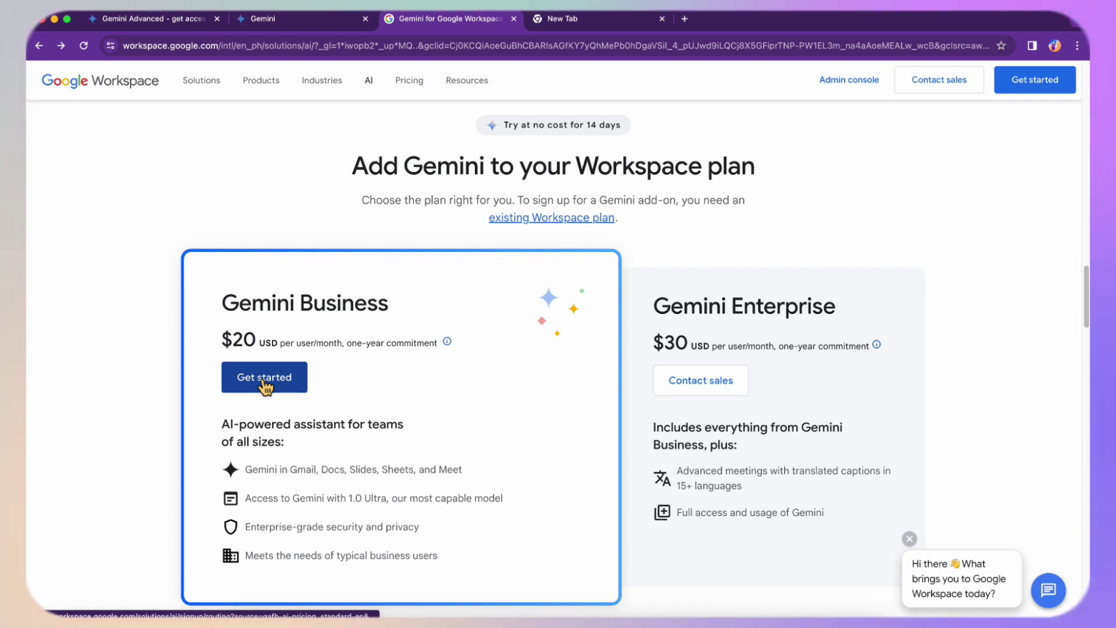
Open the Gemini Business sign-up page and highlight its Try Gemini heading and intro paragraph
{"action": "left_click", "coordinate": [264, 382]}
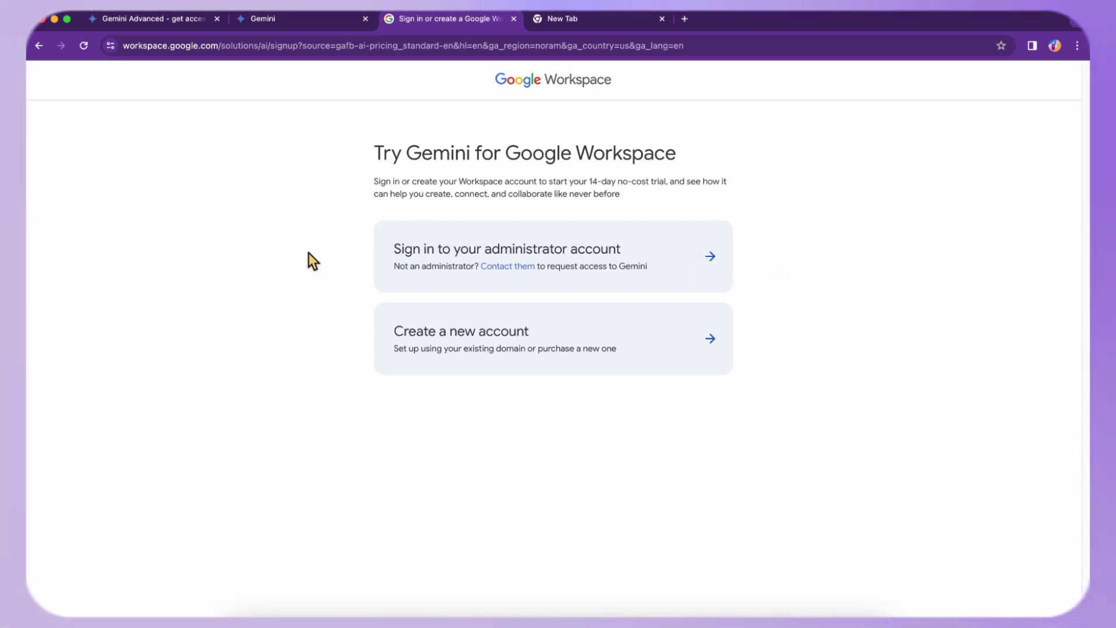
{"action": "left_click_drag", "start_coordinate": [374, 152], "coordinate": [633, 201]}
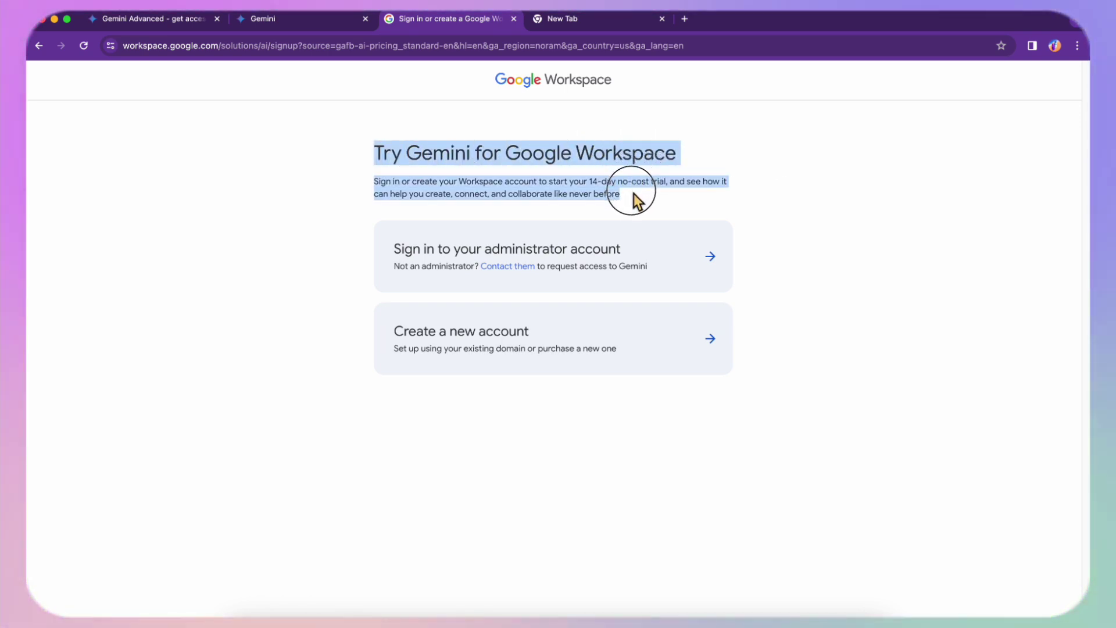
{"action": "left_click", "coordinate": [184, 120]}
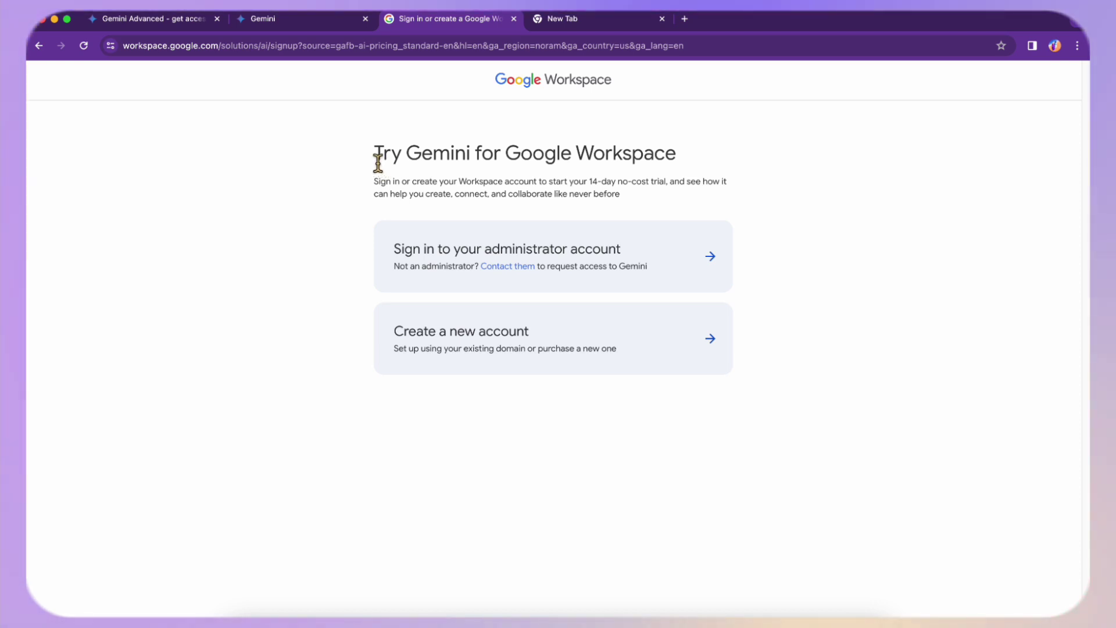
{"action": "left_click_drag", "start_coordinate": [378, 163], "coordinate": [581, 201]}
{"action": "left_click", "coordinate": [657, 169]}
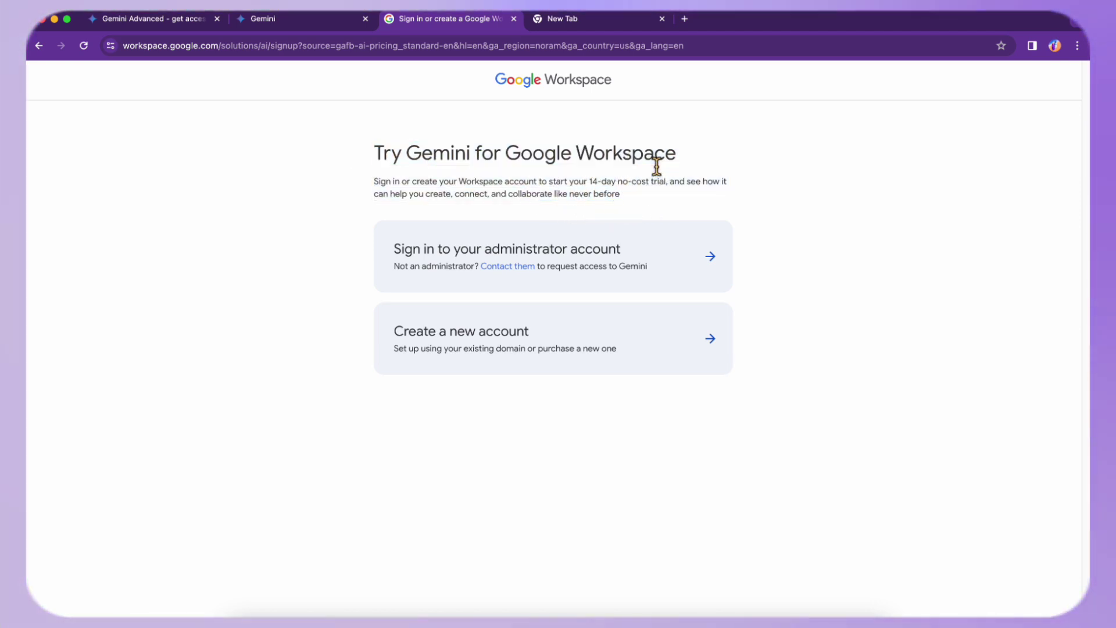
{"action": "left_click_drag", "start_coordinate": [390, 154], "coordinate": [592, 196]}
{"action": "left_click", "coordinate": [592, 197]}
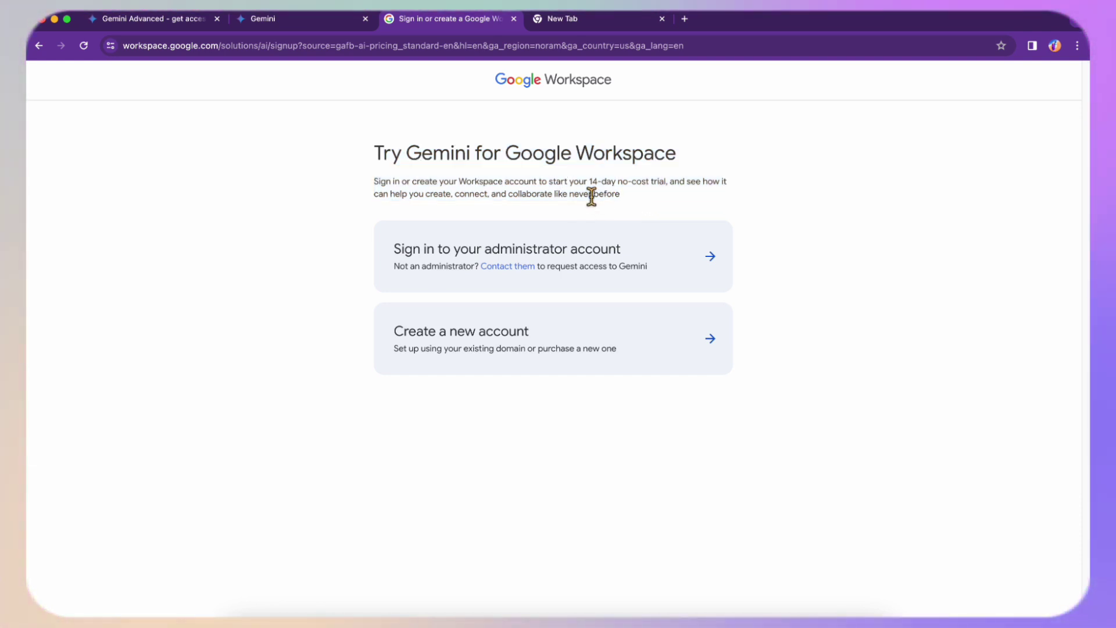
{"action": "left_click_drag", "start_coordinate": [614, 194], "coordinate": [496, 154]}
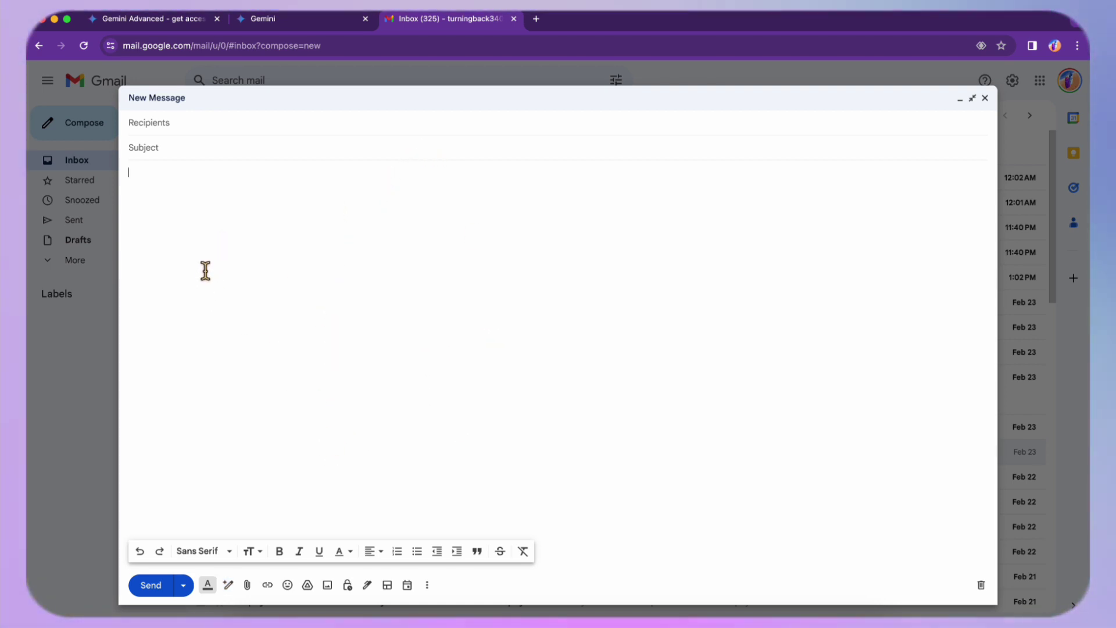
Paste a Help me write prompt requesting a professional, solution-focused reply about the delayed project
{"action": "left_click", "coordinate": [236, 590]}
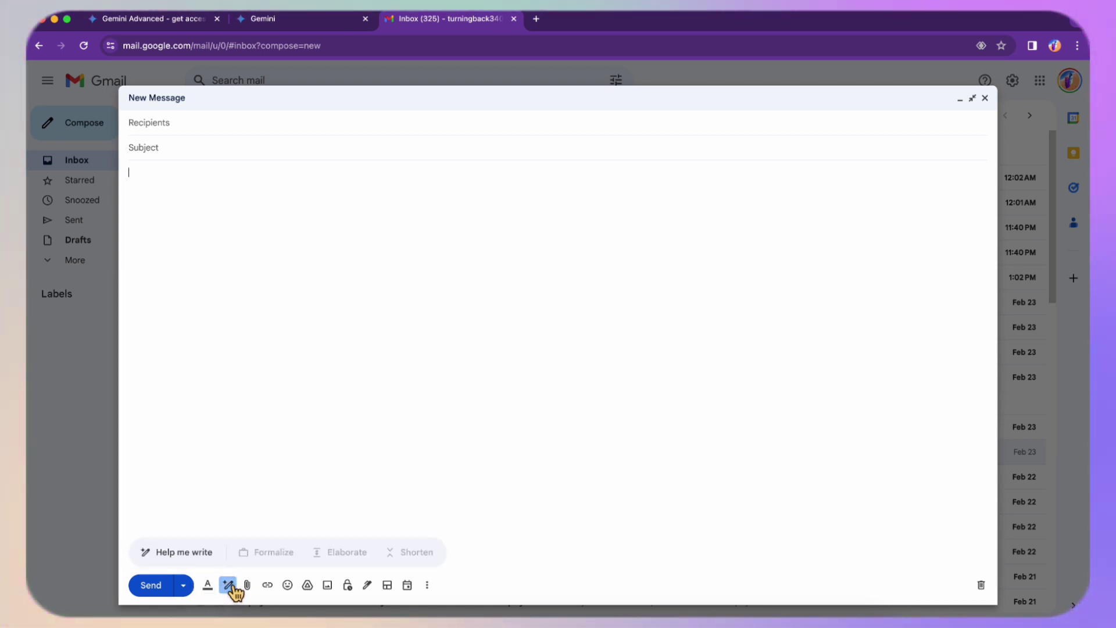
{"action": "left_click", "coordinate": [200, 564]}
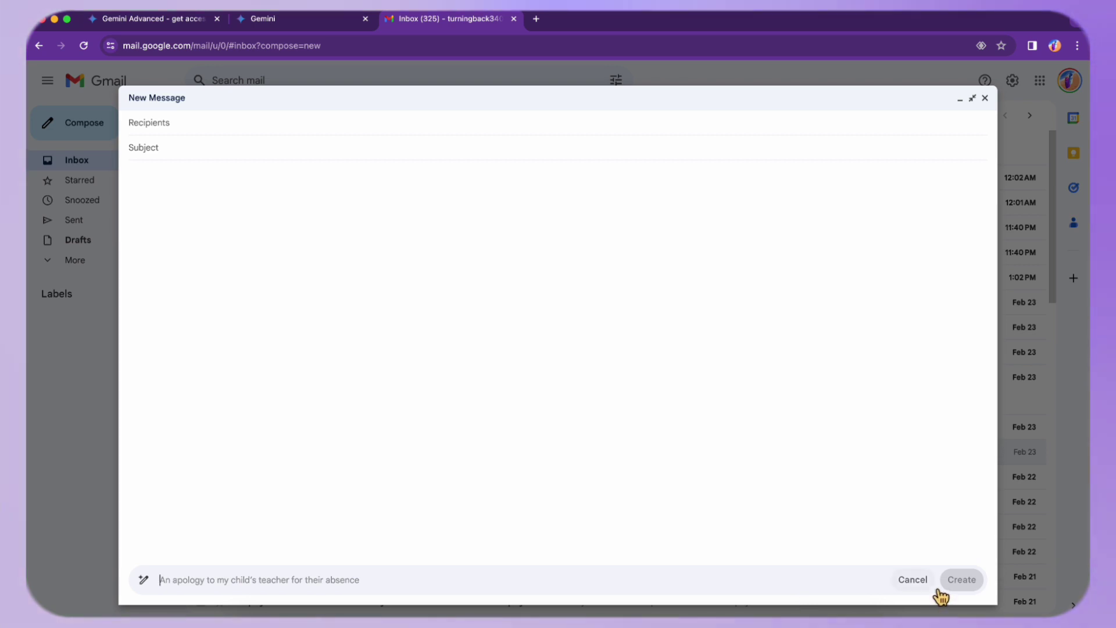
{"action": "left_click", "coordinate": [912, 580]}
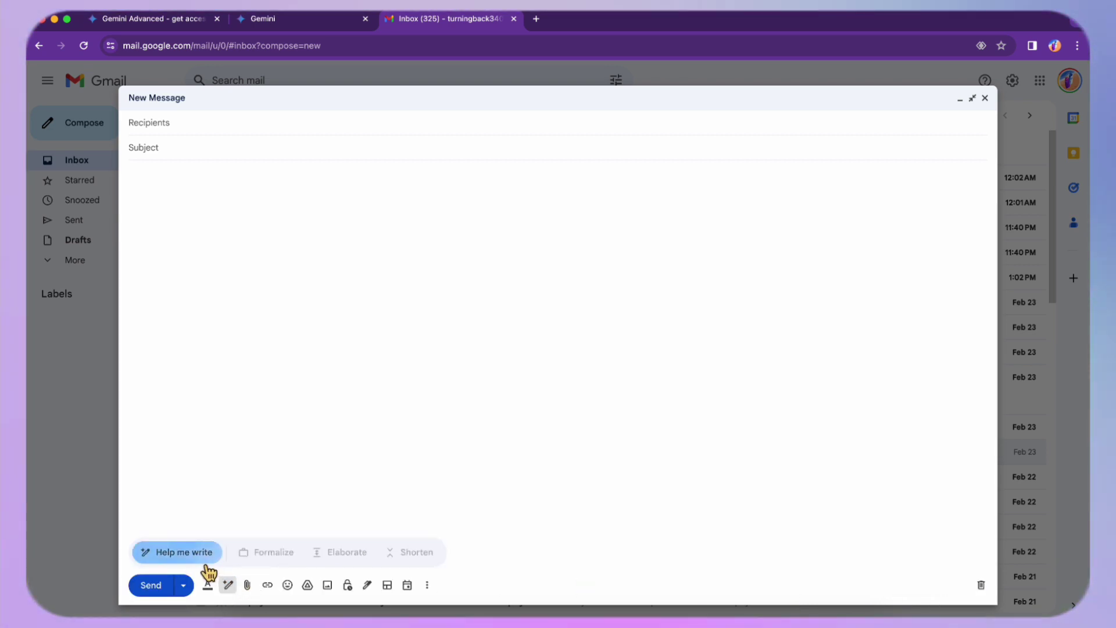
{"action": "left_click", "coordinate": [184, 555]}
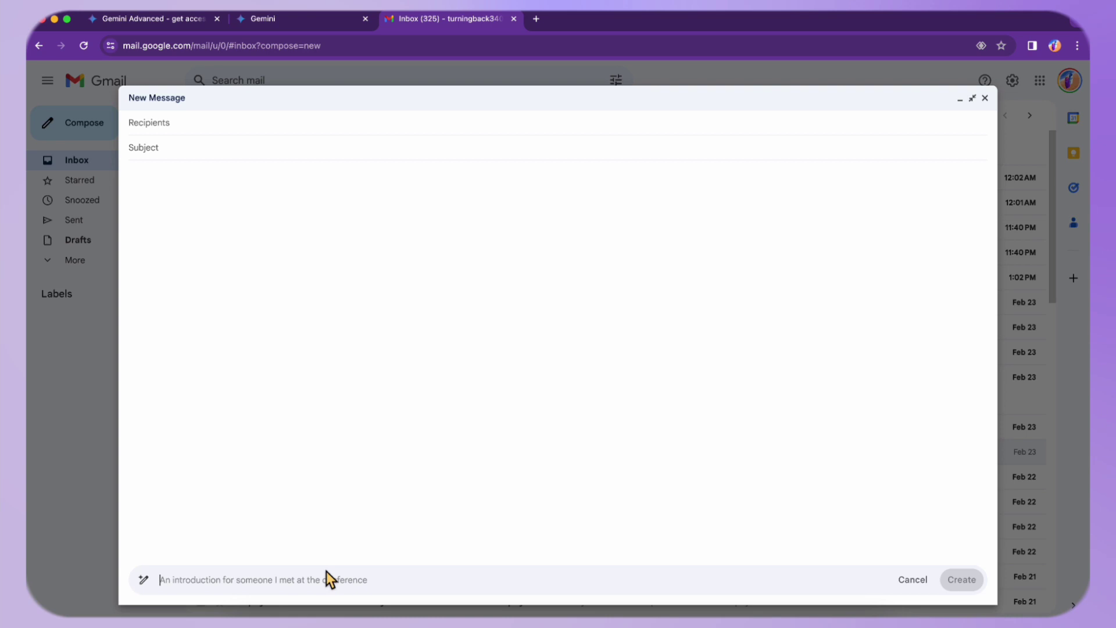
{"action": "type", "text": "A colleague emailed you in frustration regarding a project that was delayed, and you responded by acknowledging their concerns, providing a solution-focused approach, and maintaining a professional but reasonable tone."}
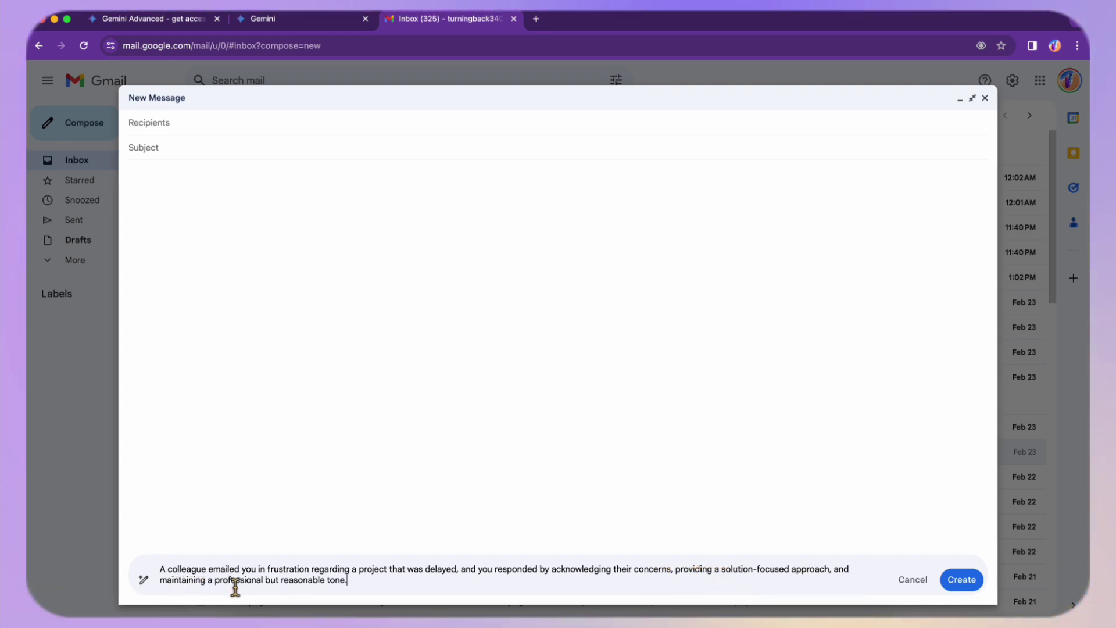
Generate Gemini's reply, glance at the Refine options, and insert the draft into the email
{"action": "left_click", "coordinate": [980, 590]}
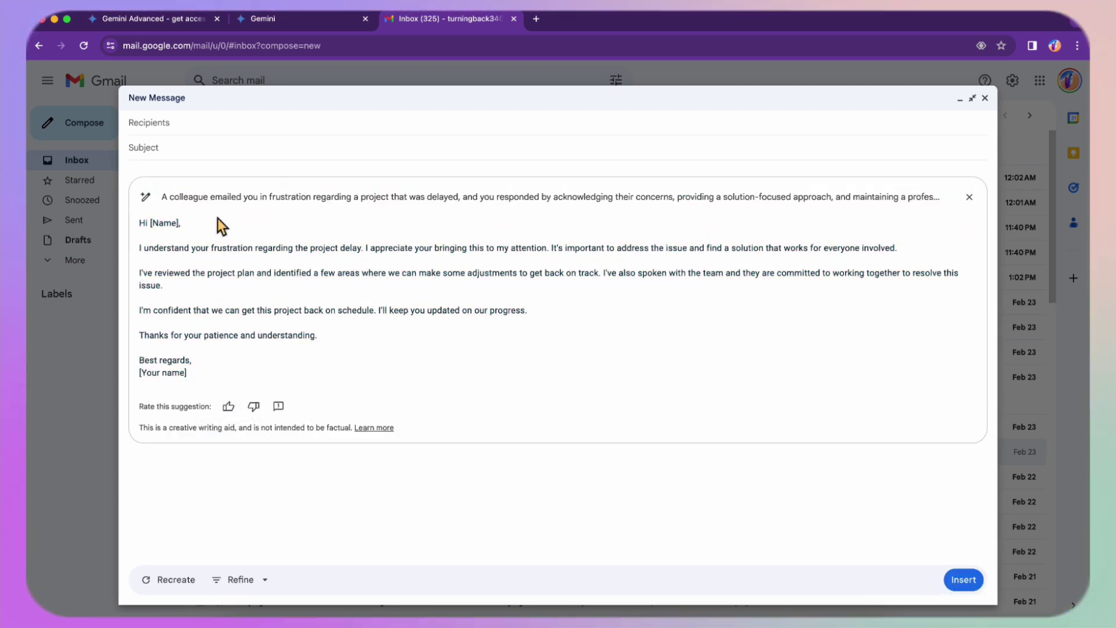
{"action": "left_click", "coordinate": [277, 593]}
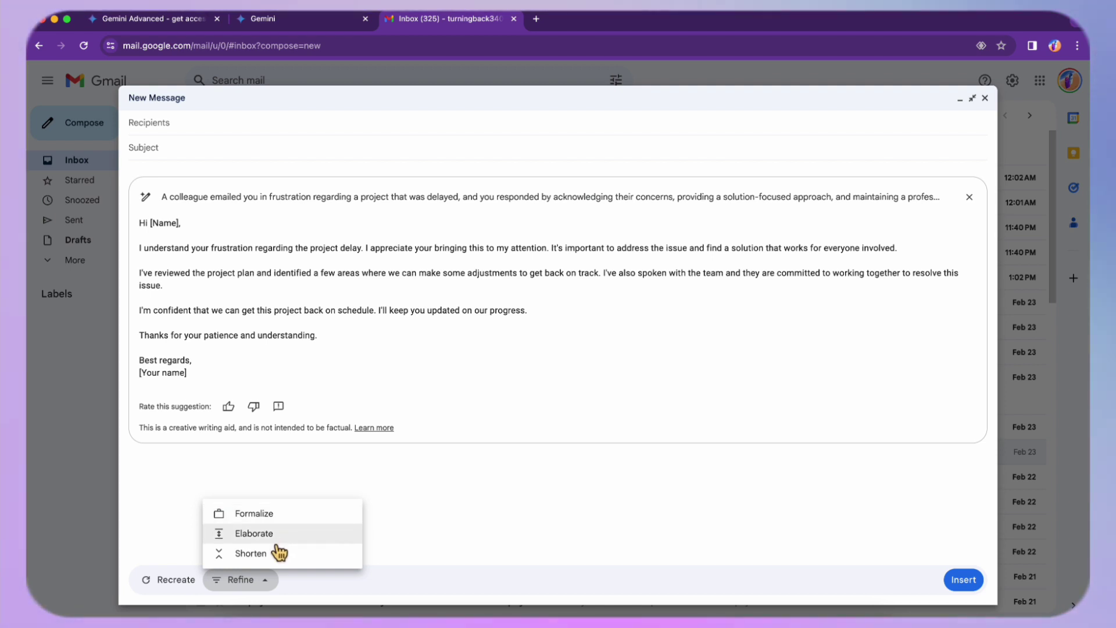
{"action": "left_click", "coordinate": [998, 598]}
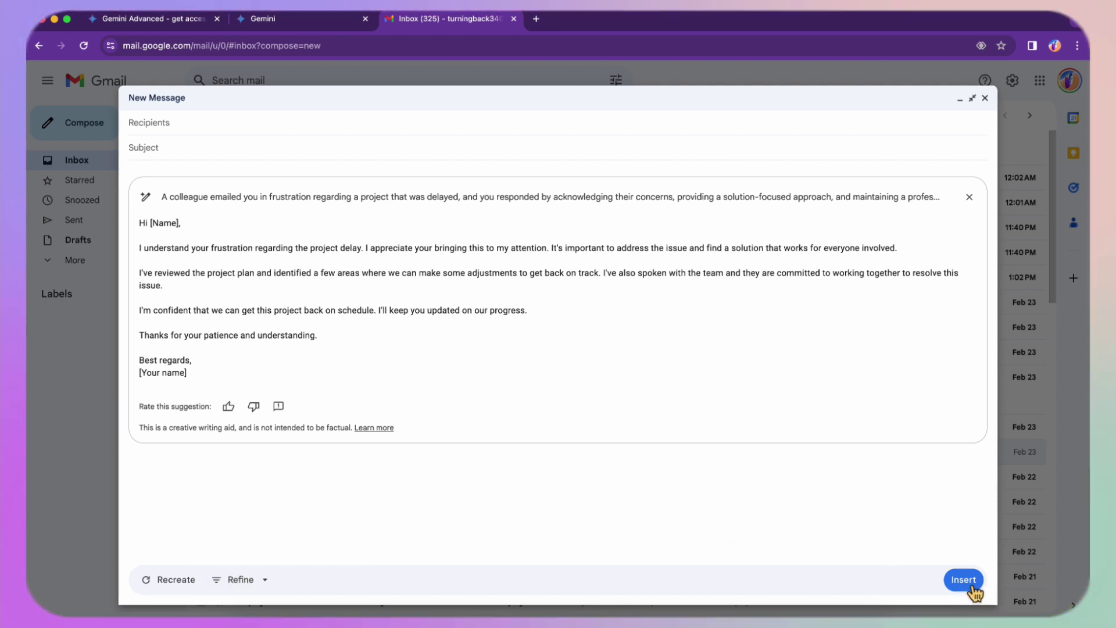
{"action": "left_click", "coordinate": [969, 586]}
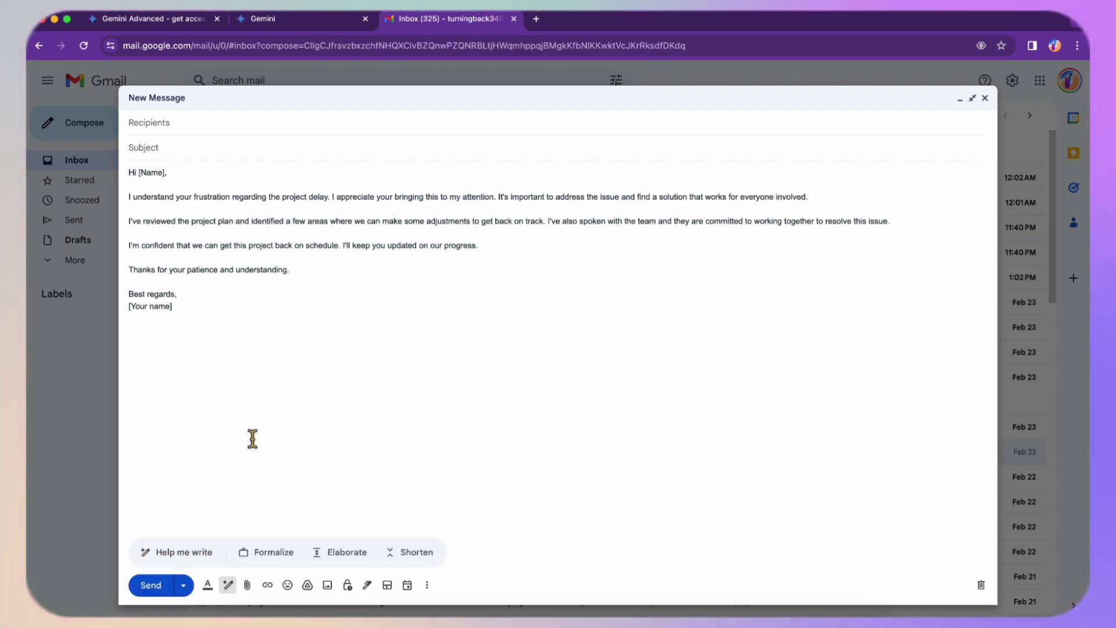
Place the cursor after the greeting, then go to Google Docs through the Google apps grid
{"action": "left_click", "coordinate": [203, 232]}
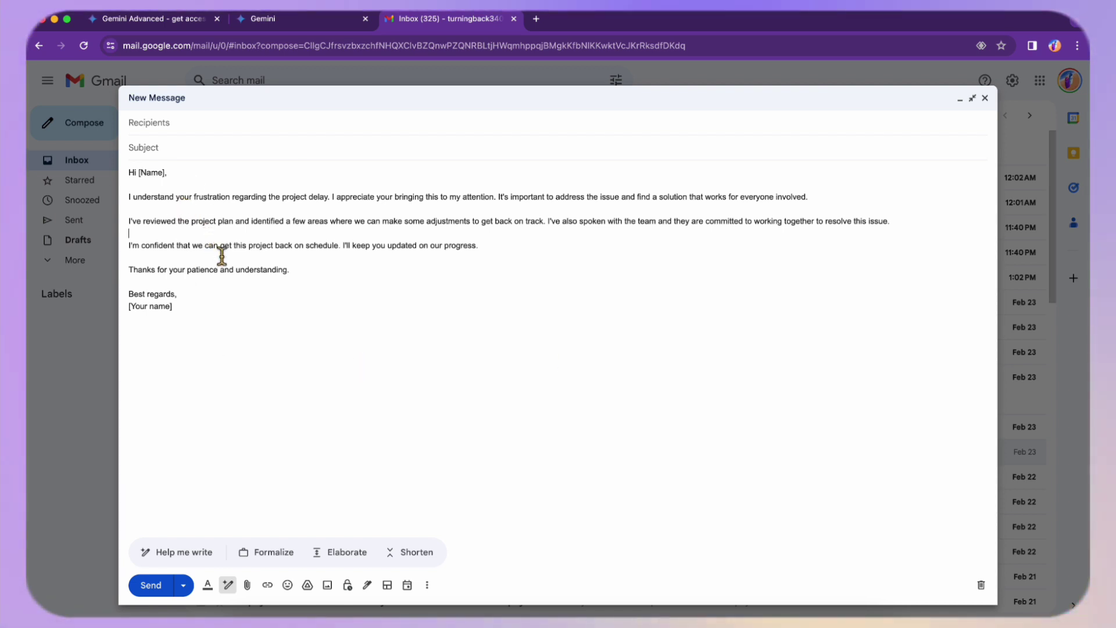
{"action": "left_click", "coordinate": [294, 192]}
{"action": "left_click", "coordinate": [307, 269]}
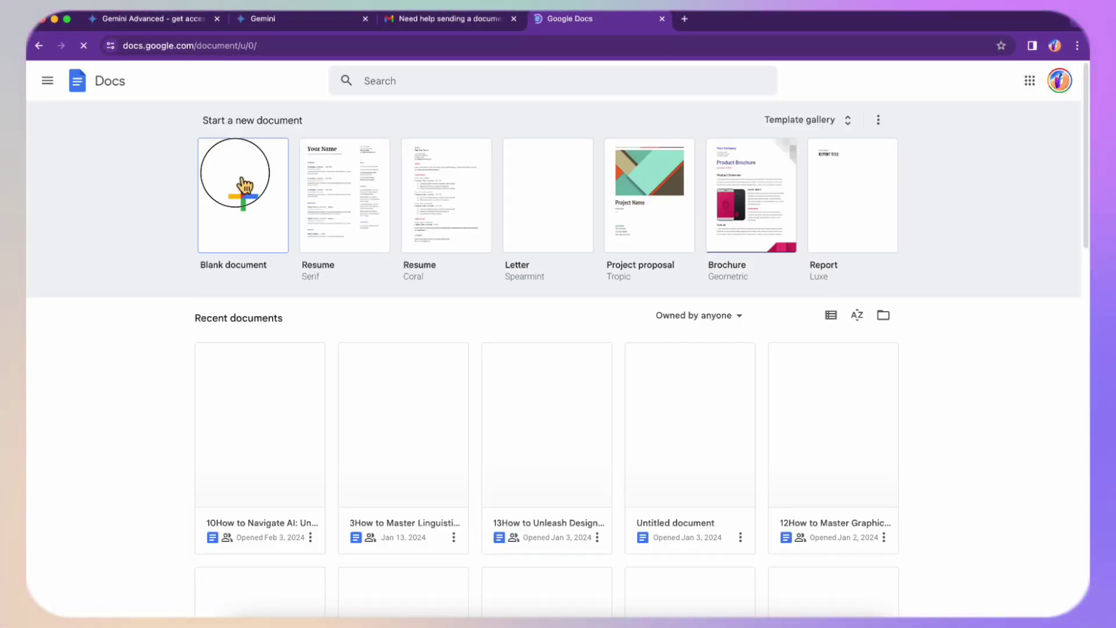
Create a blank Google Doc, dismiss the eSignature promo, and reopen Help me write via right-click
{"action": "left_click", "coordinate": [240, 182]}
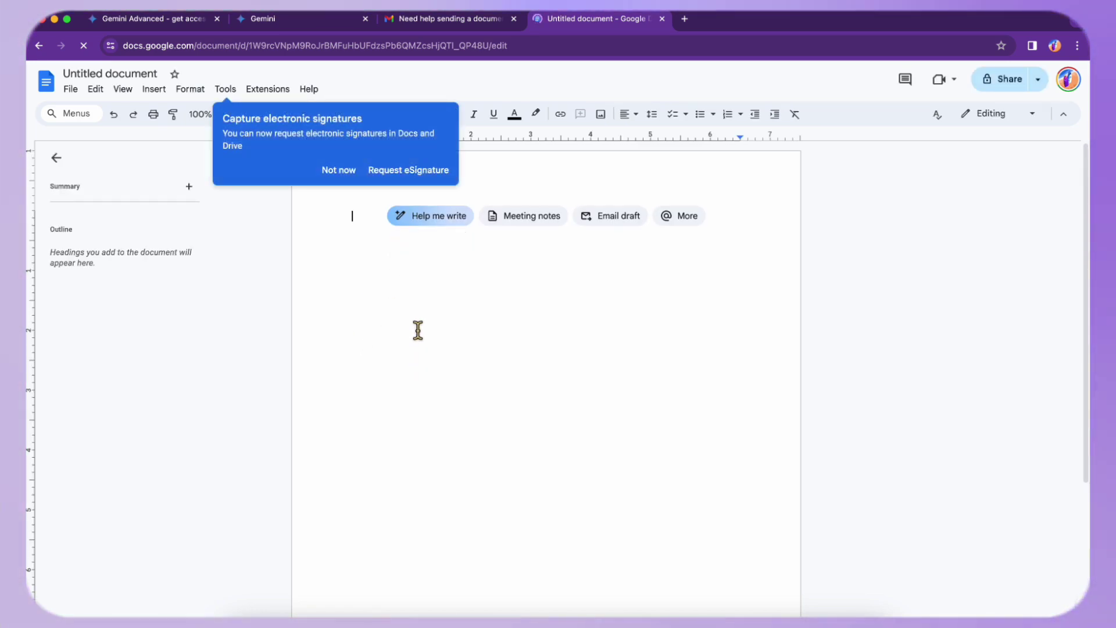
{"action": "left_click", "coordinate": [335, 170]}
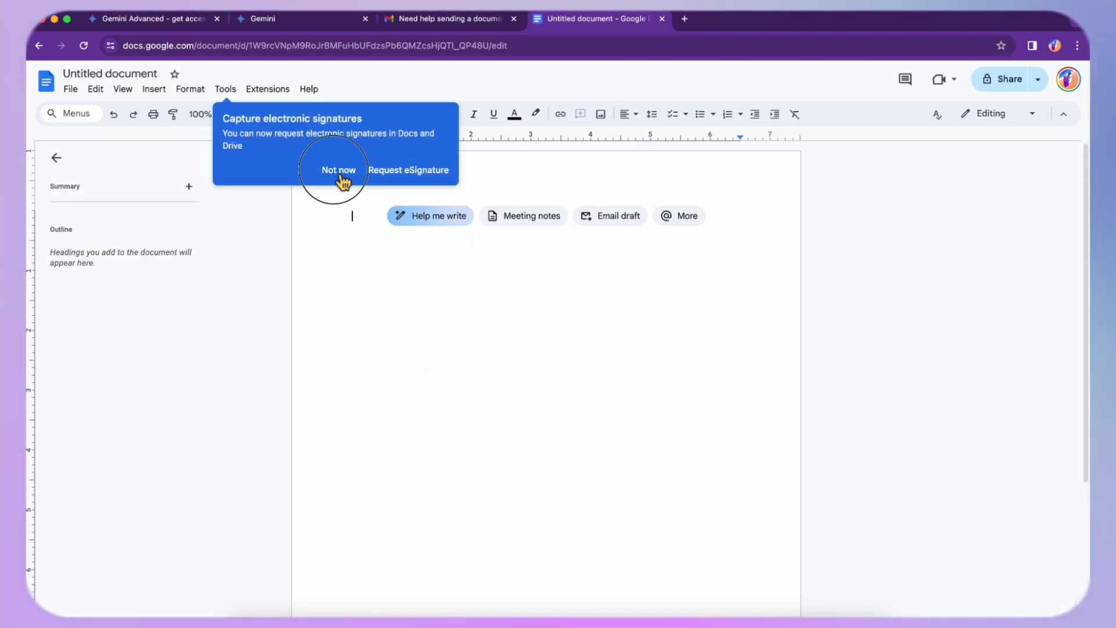
{"action": "left_click", "coordinate": [437, 220]}
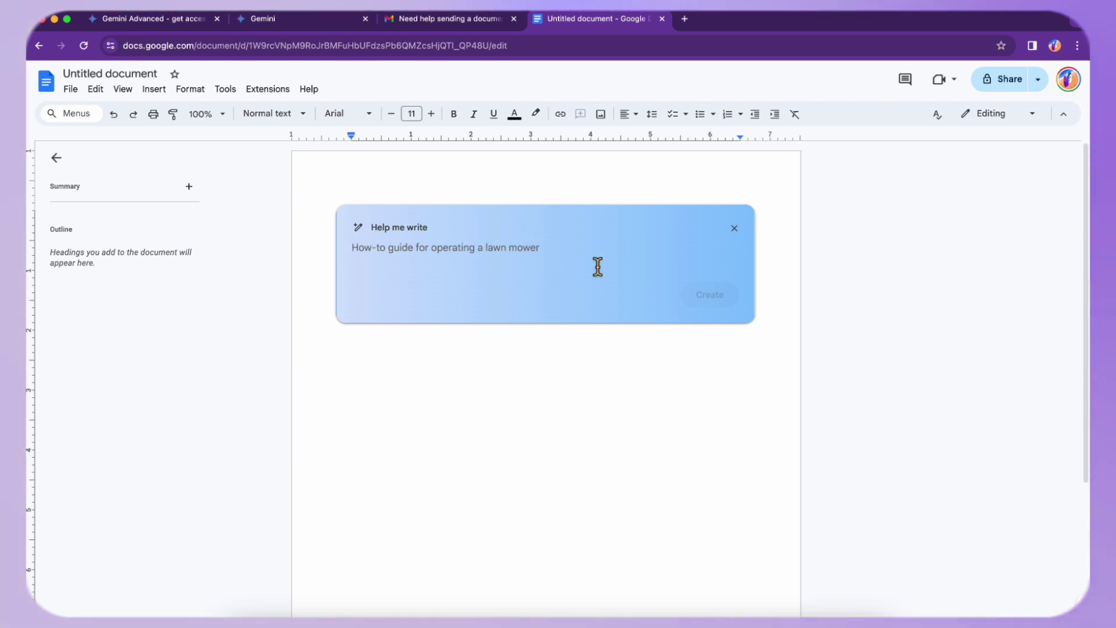
{"action": "left_click", "coordinate": [741, 232]}
{"action": "right_click", "coordinate": [451, 240]}
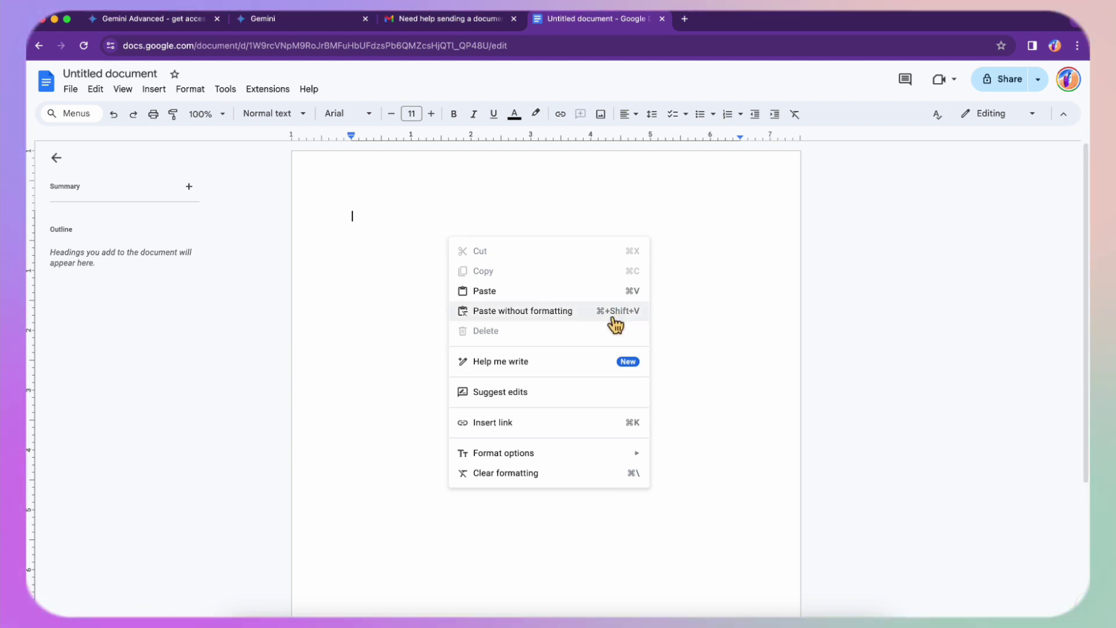
{"action": "left_click", "coordinate": [619, 363]}
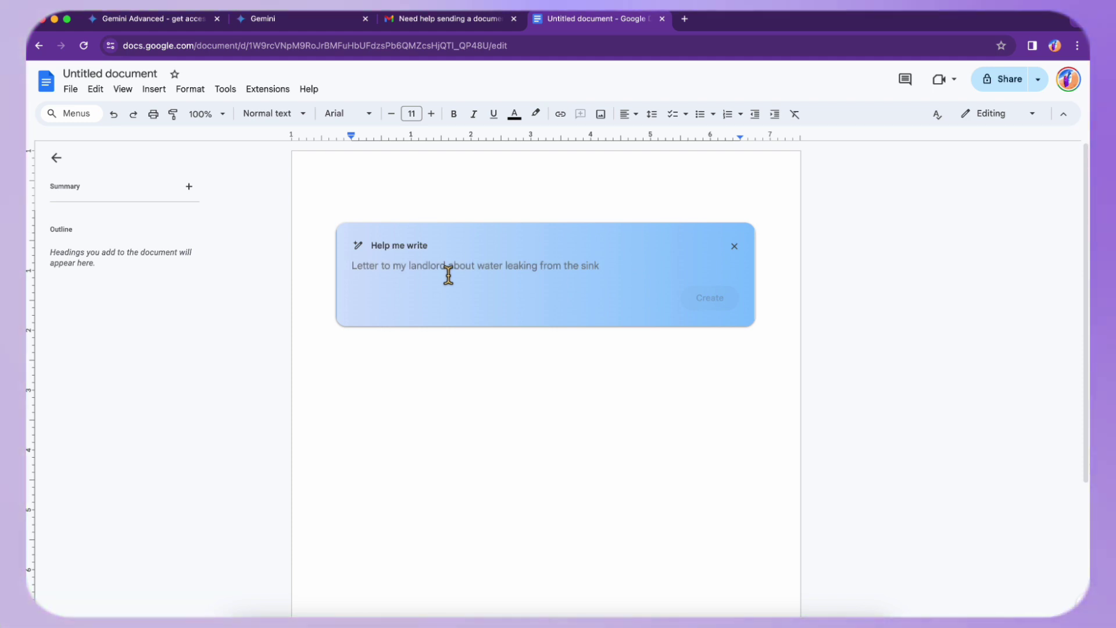
Ask Gemini to explain Google Gemini's business plan and read through the eight-point answer
{"action": "type", "text": "can you "}
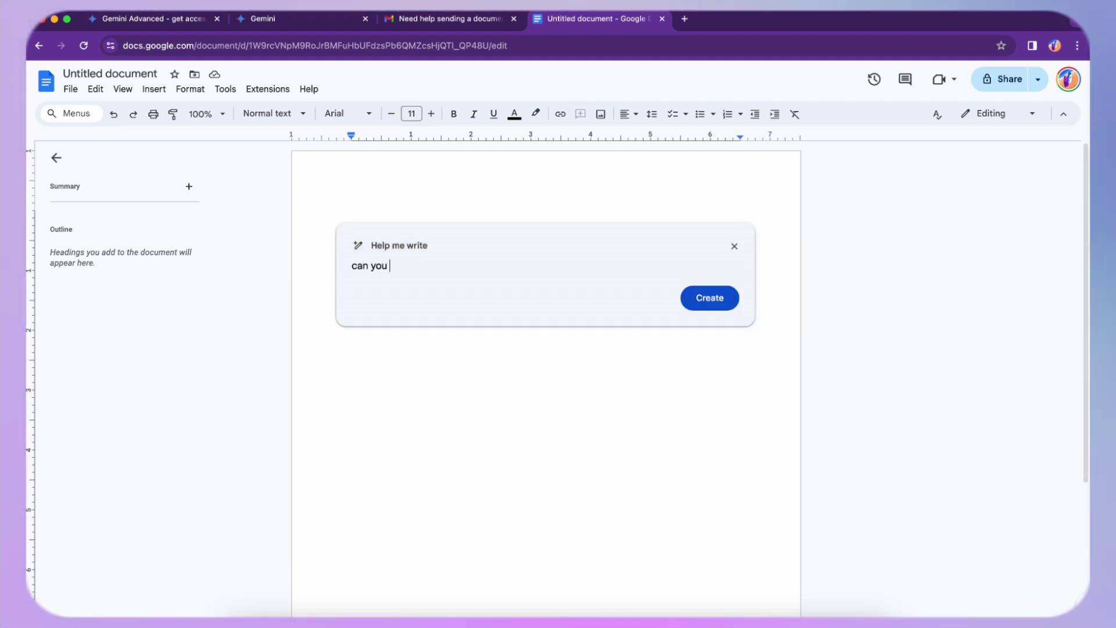
{"action": "type", "text": "explain what google gemini"}
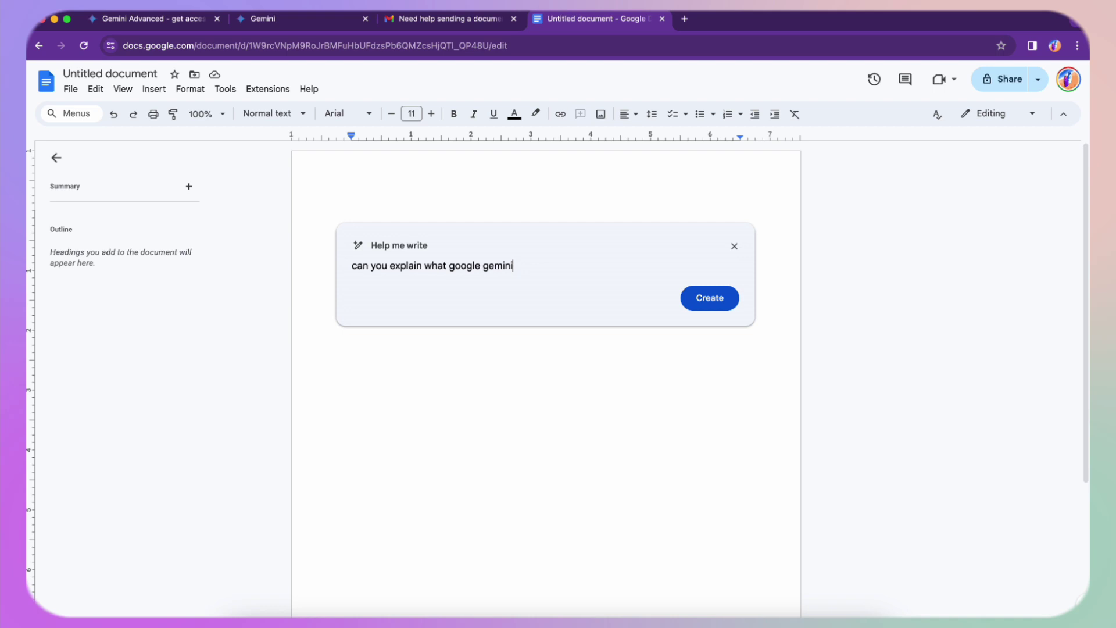
{"action": "type", "text": " business plan is?"}
{"action": "key", "text": "Return"}
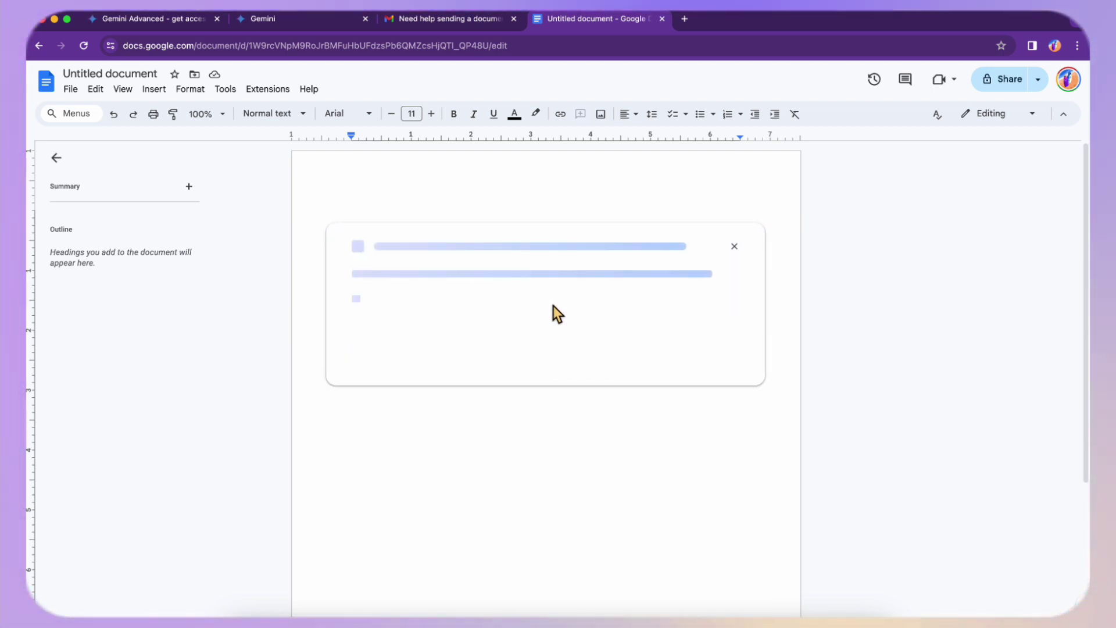
{"action": "scroll", "coordinate": [613, 406], "scroll_direction": "down", "scroll_amount": 5}
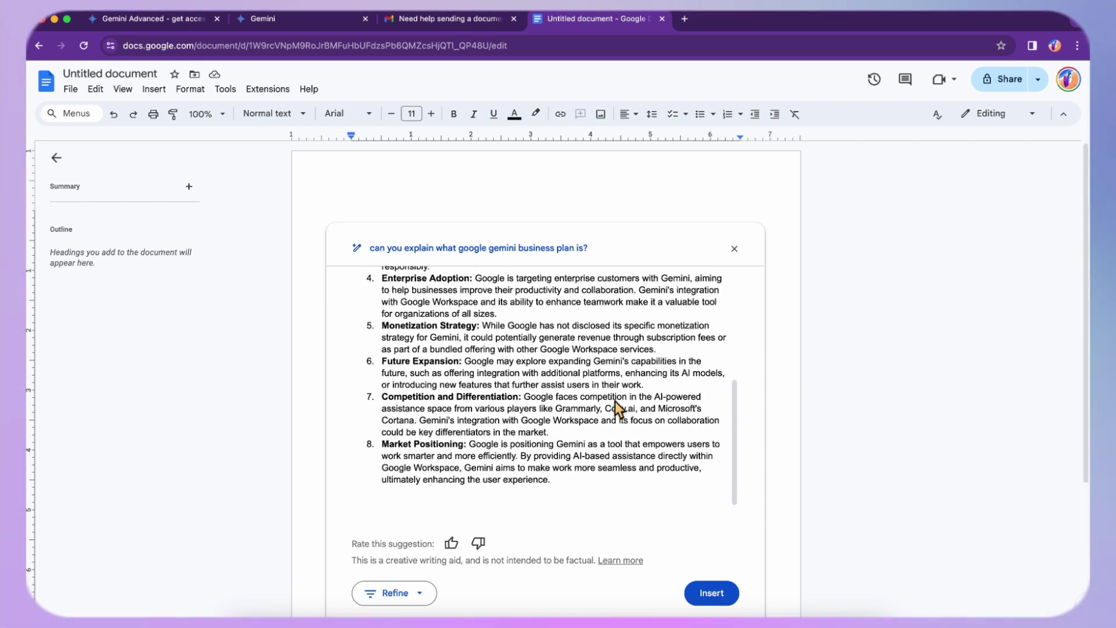
{"action": "scroll", "coordinate": [616, 407], "scroll_direction": "up", "scroll_amount": 5}
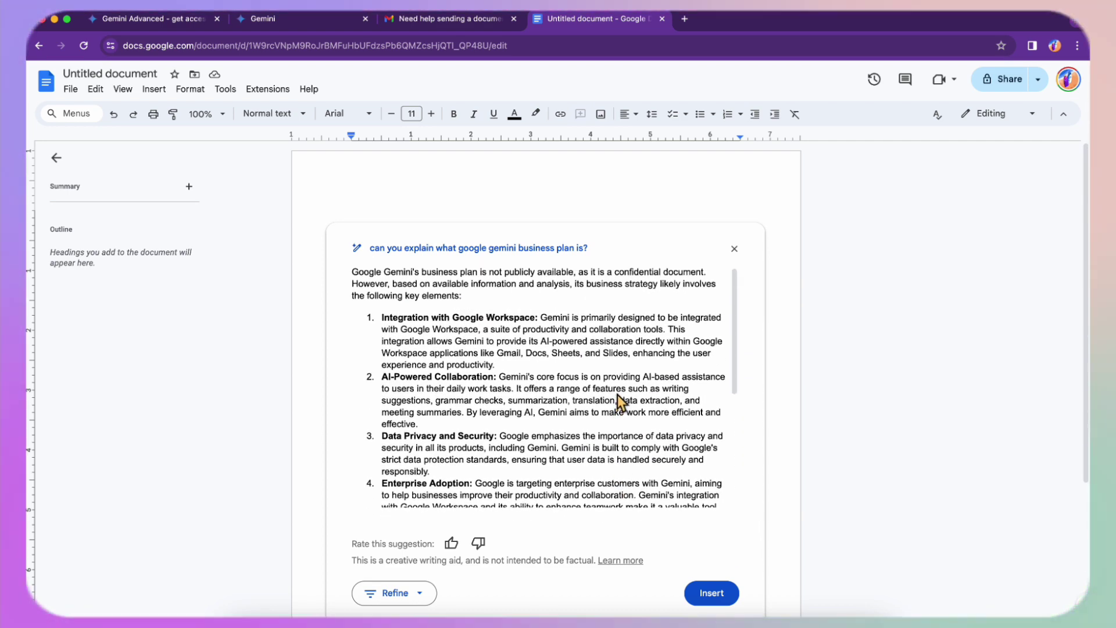
{"action": "scroll", "coordinate": [618, 392], "scroll_direction": "down", "scroll_amount": 5}
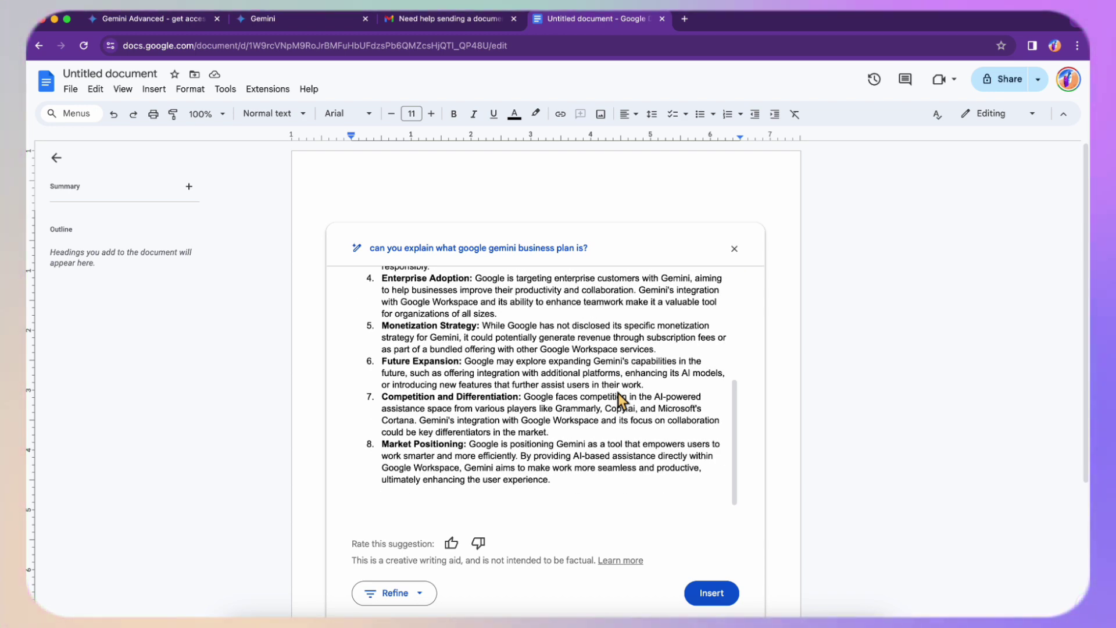
{"action": "scroll", "coordinate": [618, 392], "scroll_direction": "up", "scroll_amount": 3}
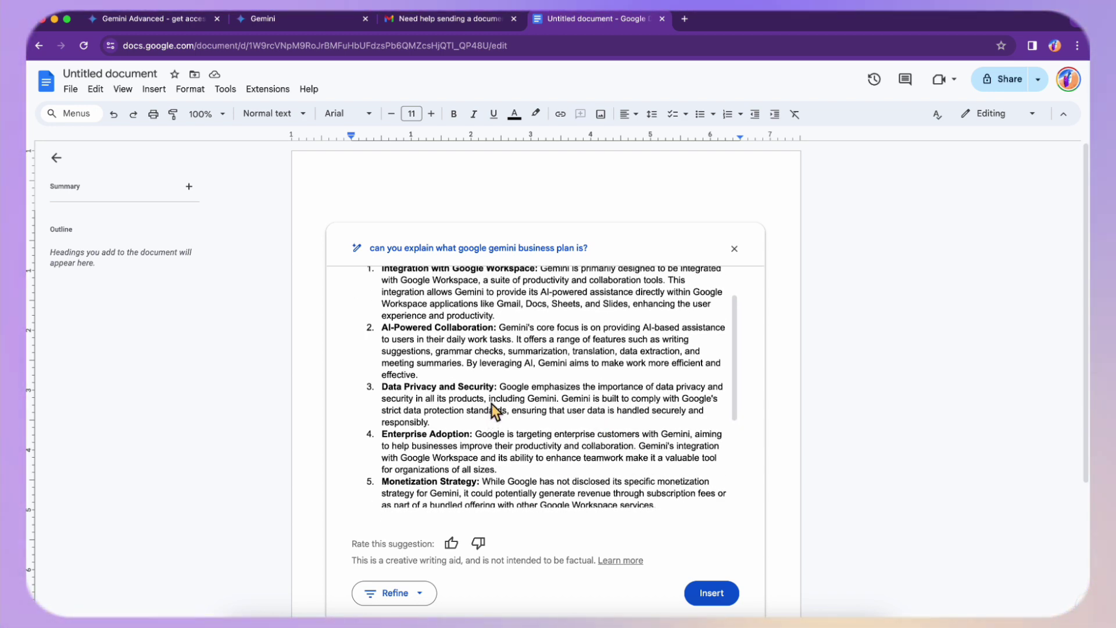
{"action": "scroll", "coordinate": [490, 403], "scroll_direction": "down", "scroll_amount": 3}
{"action": "scroll", "coordinate": [494, 401], "scroll_direction": "down", "scroll_amount": 3}
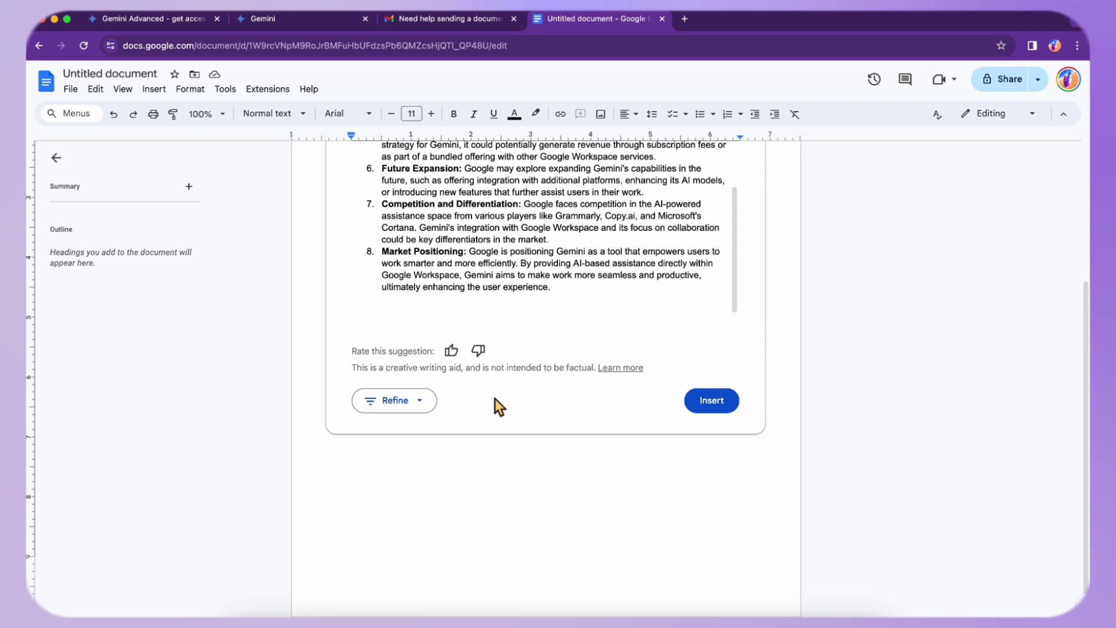
{"action": "scroll", "coordinate": [511, 372], "scroll_direction": "up", "scroll_amount": 3}
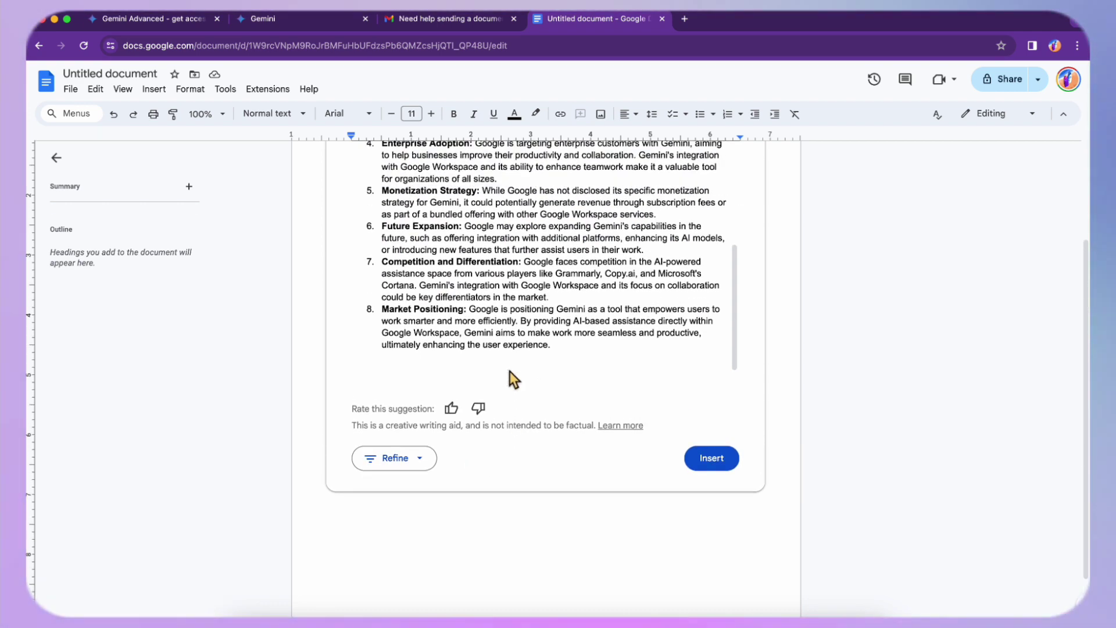
{"action": "scroll", "coordinate": [584, 371], "scroll_direction": "up", "scroll_amount": 5}
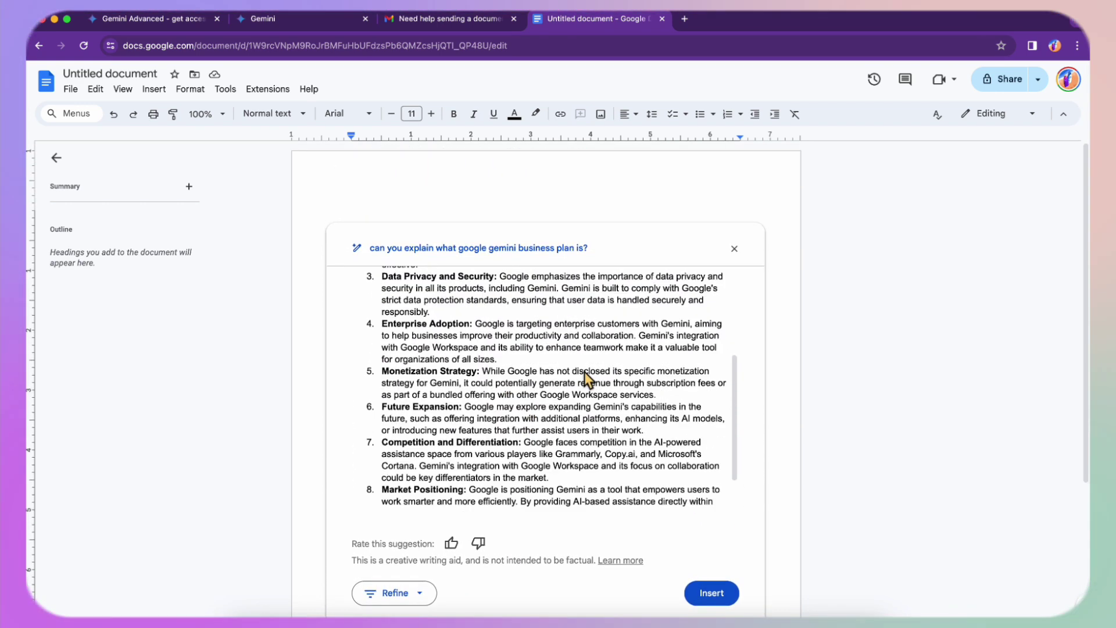
{"action": "scroll", "coordinate": [584, 371], "scroll_direction": "down", "scroll_amount": 5}
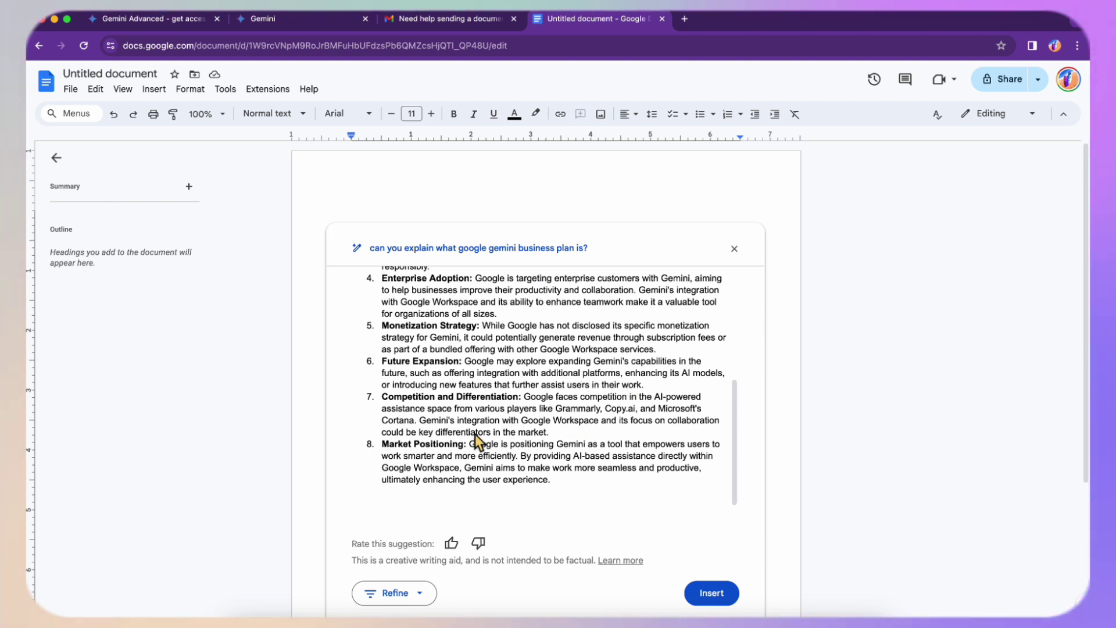
{"action": "scroll", "coordinate": [476, 415], "scroll_direction": "down", "scroll_amount": 1}
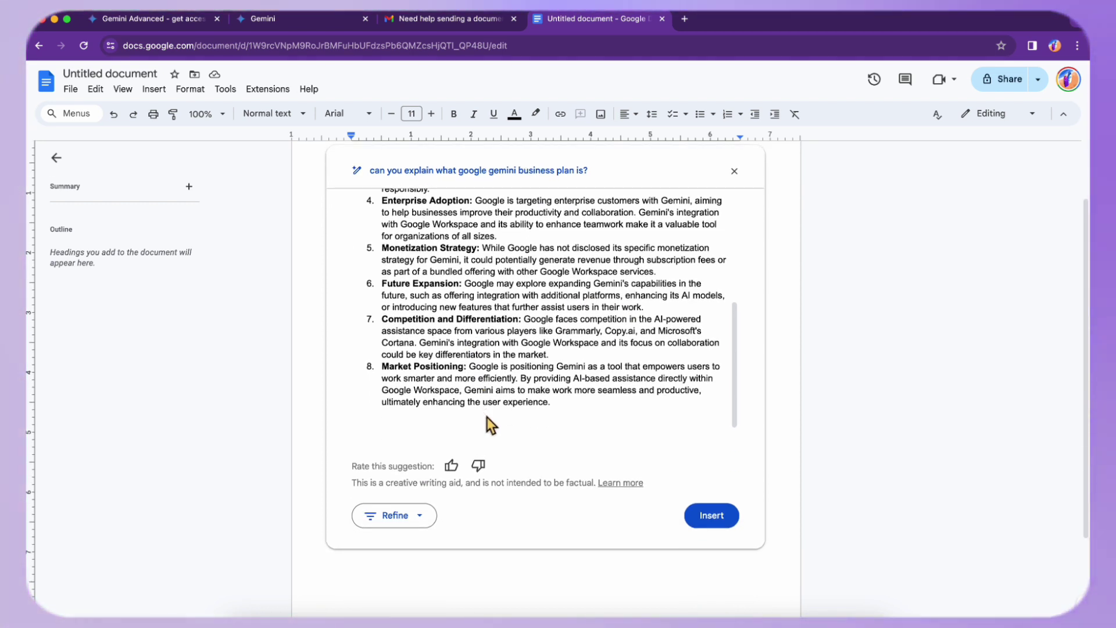
Bring up the answer's Refine menu to reach the Formal and Casual tone options
{"action": "left_click", "coordinate": [410, 522]}
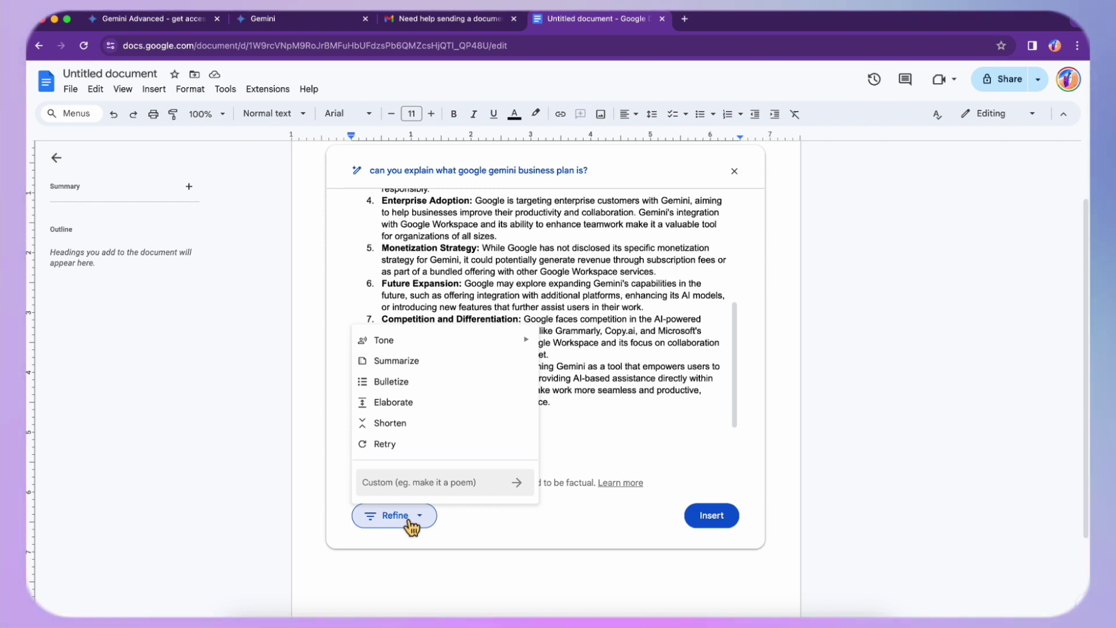
{"action": "left_click", "coordinate": [410, 522]}
{"action": "left_click", "coordinate": [409, 521]}
{"action": "left_click", "coordinate": [409, 522]}
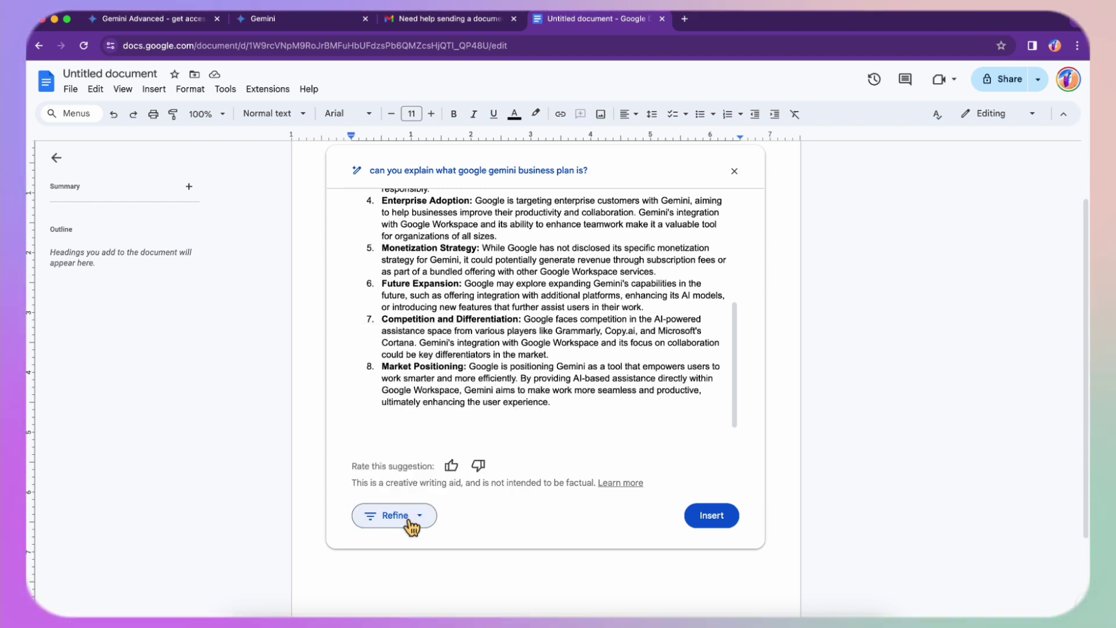
{"action": "left_click", "coordinate": [409, 521]}
{"action": "left_click", "coordinate": [409, 521]}
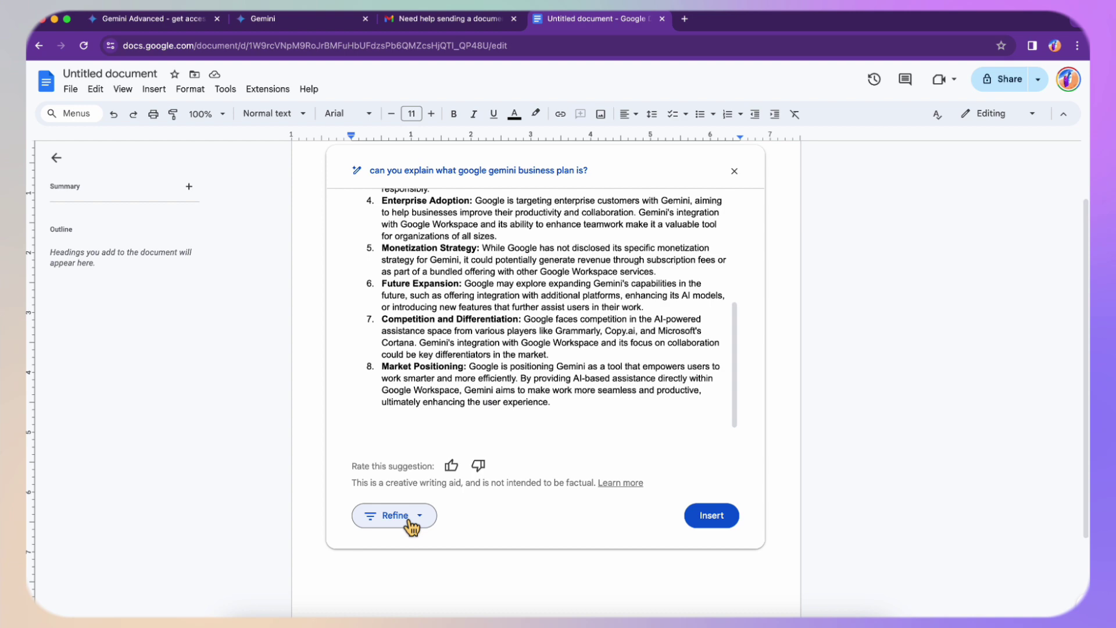
{"action": "left_click", "coordinate": [411, 522]}
Request 'write a marketing plan for e-learning platform' and scroll through the generated objectives, strategies and timeline
{"action": "mouse_move", "coordinate": [465, 338]}
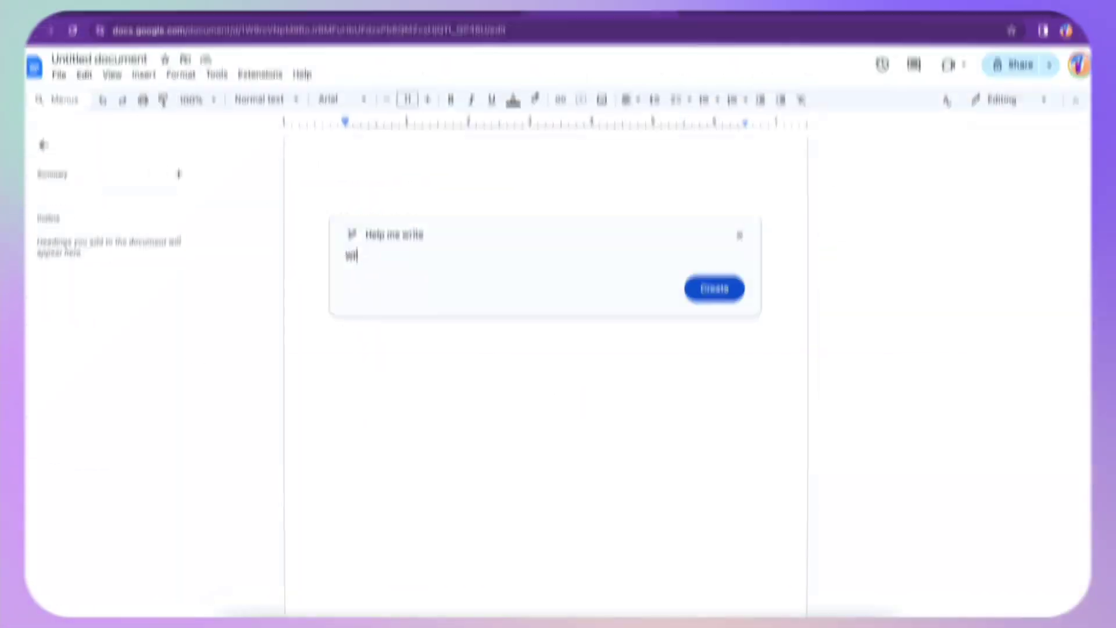
{"action": "type", "text": "rite a mar"}
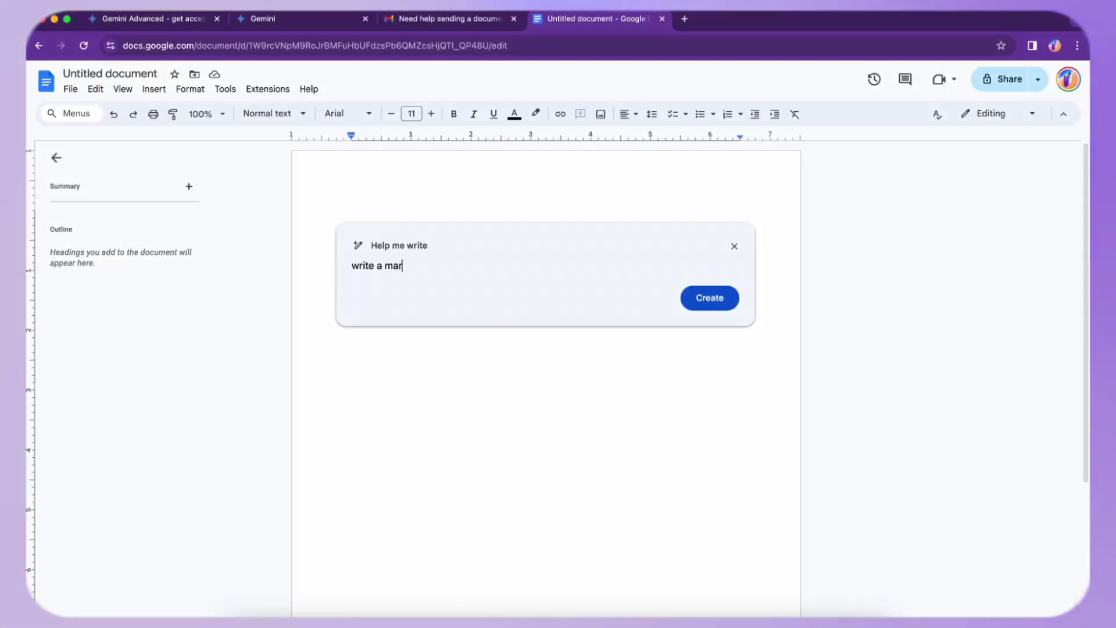
{"action": "type", "text": "keting plan for"}
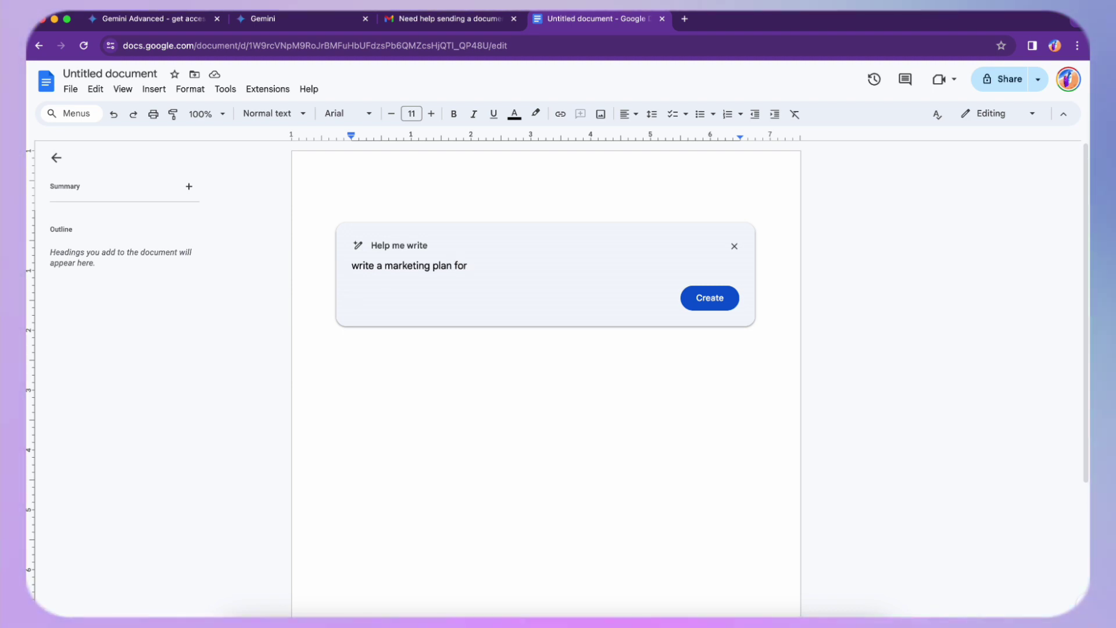
{"action": "type", "text": " e-learning platform"}
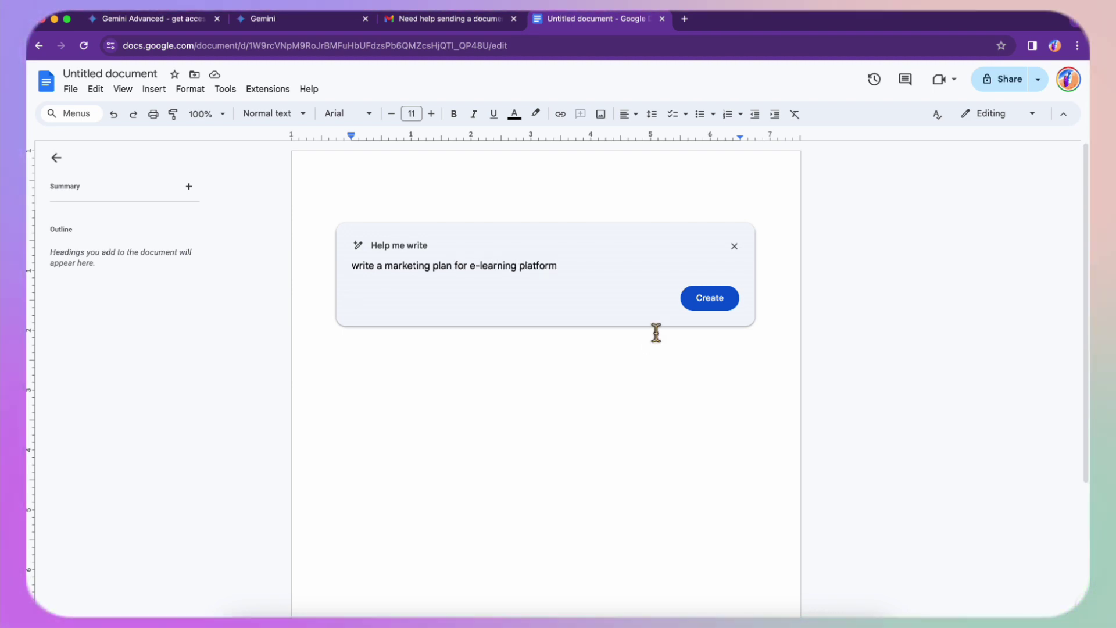
{"action": "key", "text": "Return"}
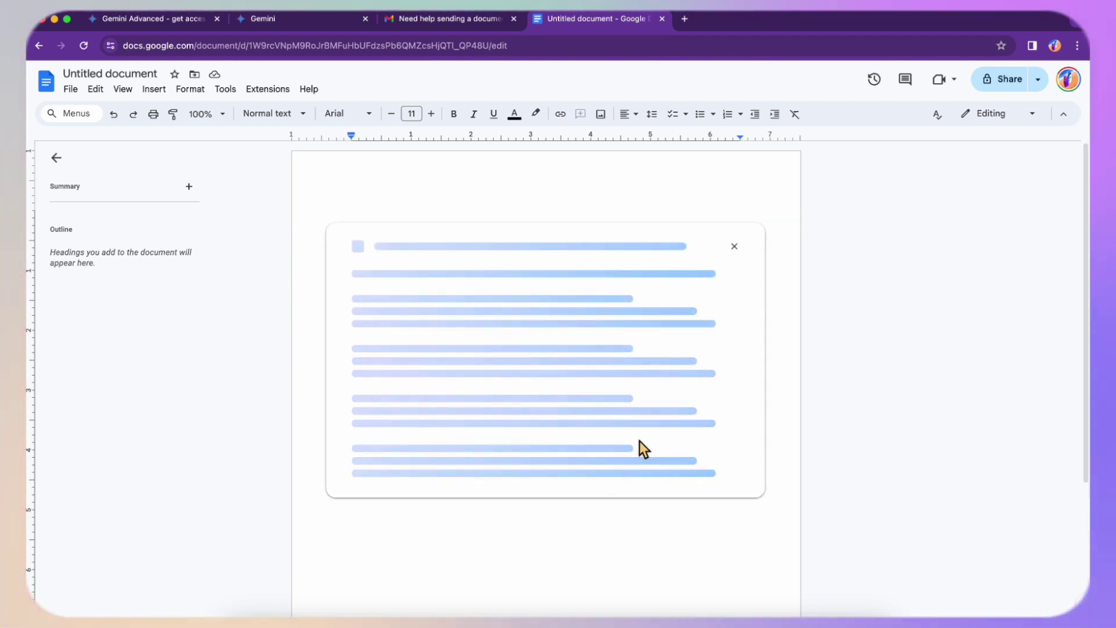
{"action": "scroll", "coordinate": [575, 383], "scroll_direction": "down", "scroll_amount": 15}
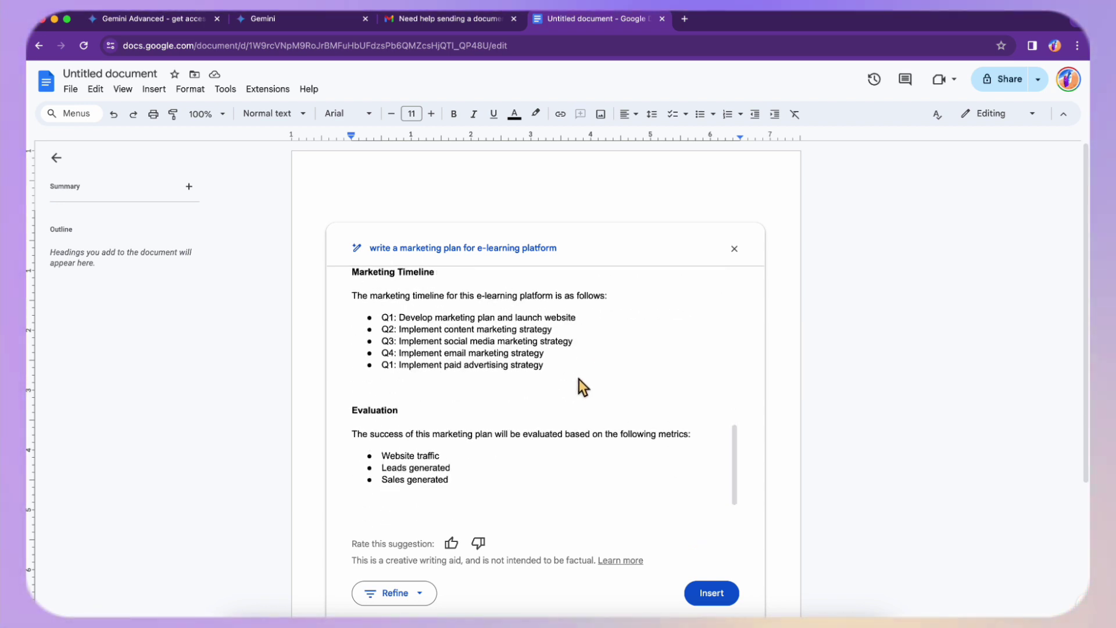
{"action": "scroll", "coordinate": [579, 379], "scroll_direction": "up", "scroll_amount": 3}
{"action": "scroll", "coordinate": [578, 379], "scroll_direction": "up", "scroll_amount": 5}
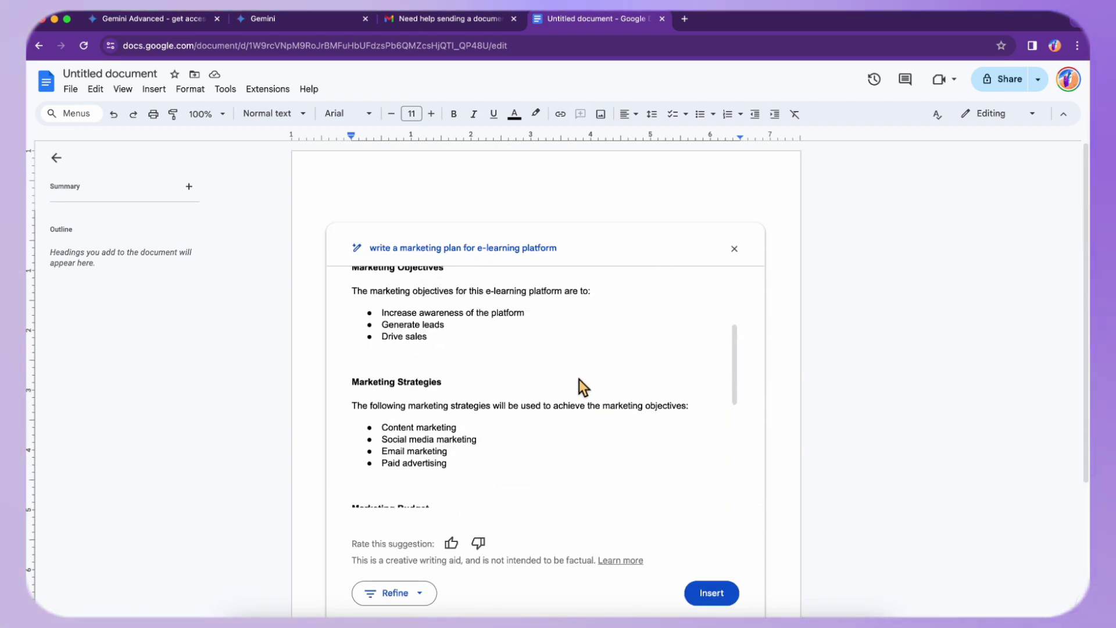
{"action": "scroll", "coordinate": [578, 379], "scroll_direction": "up", "scroll_amount": 3}
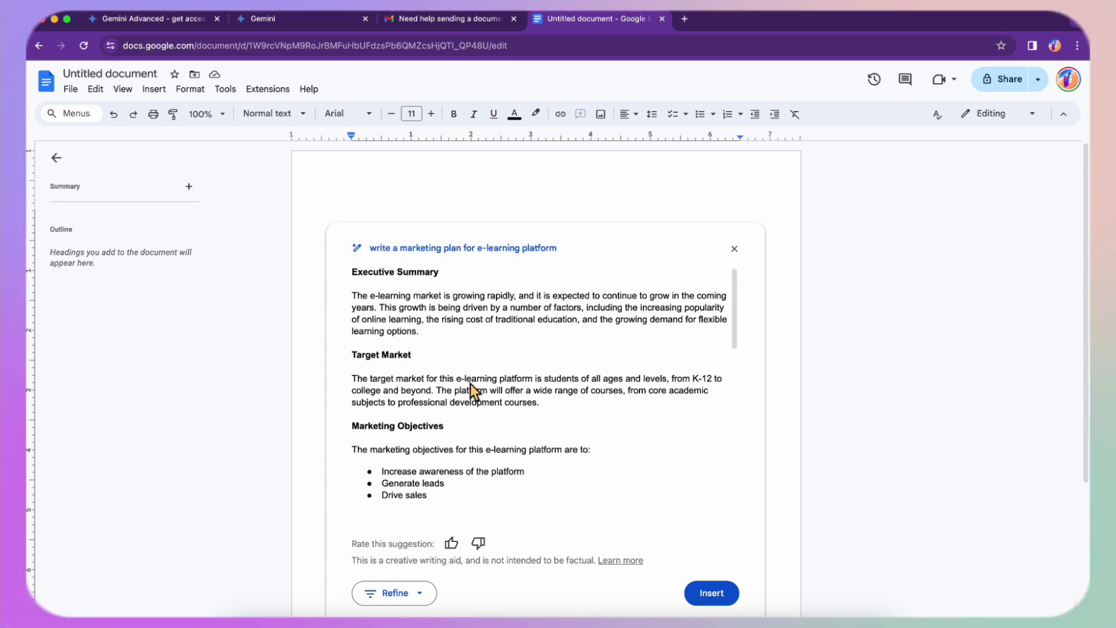
{"action": "scroll", "coordinate": [469, 384], "scroll_direction": "down", "scroll_amount": 1}
{"action": "scroll", "coordinate": [469, 382], "scroll_direction": "down", "scroll_amount": 1}
{"action": "left_click", "coordinate": [383, 364]}
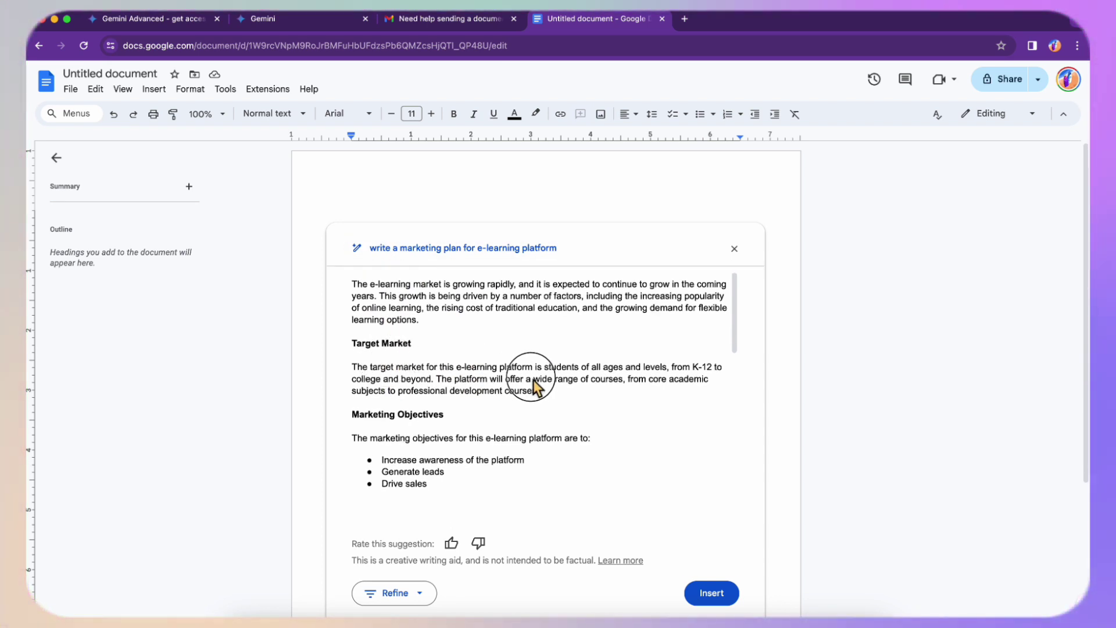
{"action": "left_click", "coordinate": [512, 380]}
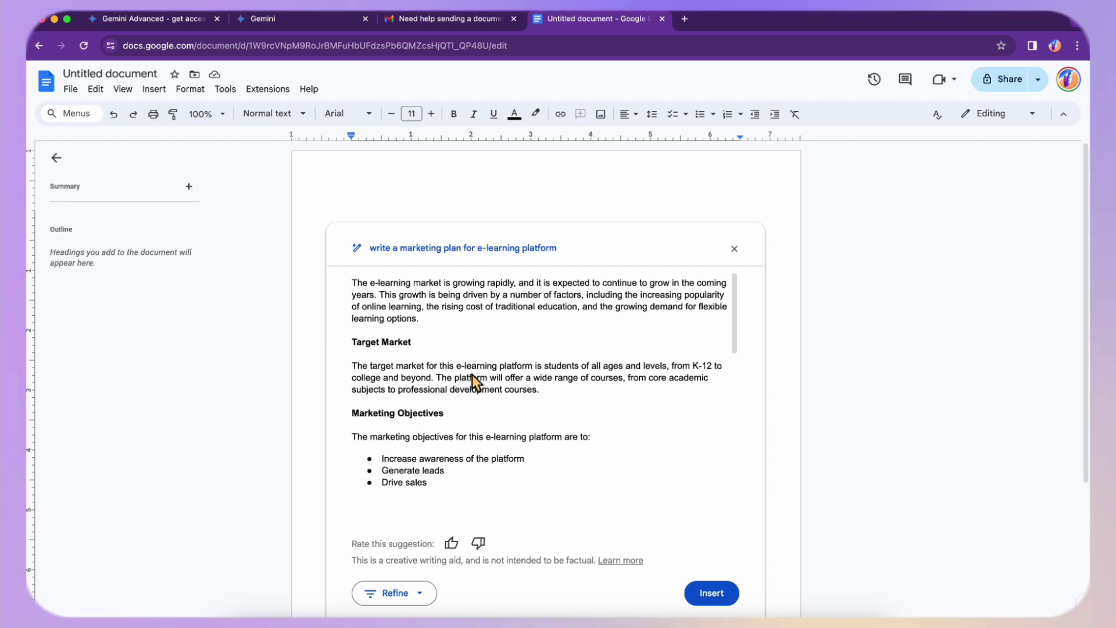
{"action": "scroll", "coordinate": [471, 377], "scroll_direction": "down", "scroll_amount": 1}
{"action": "scroll", "coordinate": [472, 375], "scroll_direction": "down", "scroll_amount": 6}
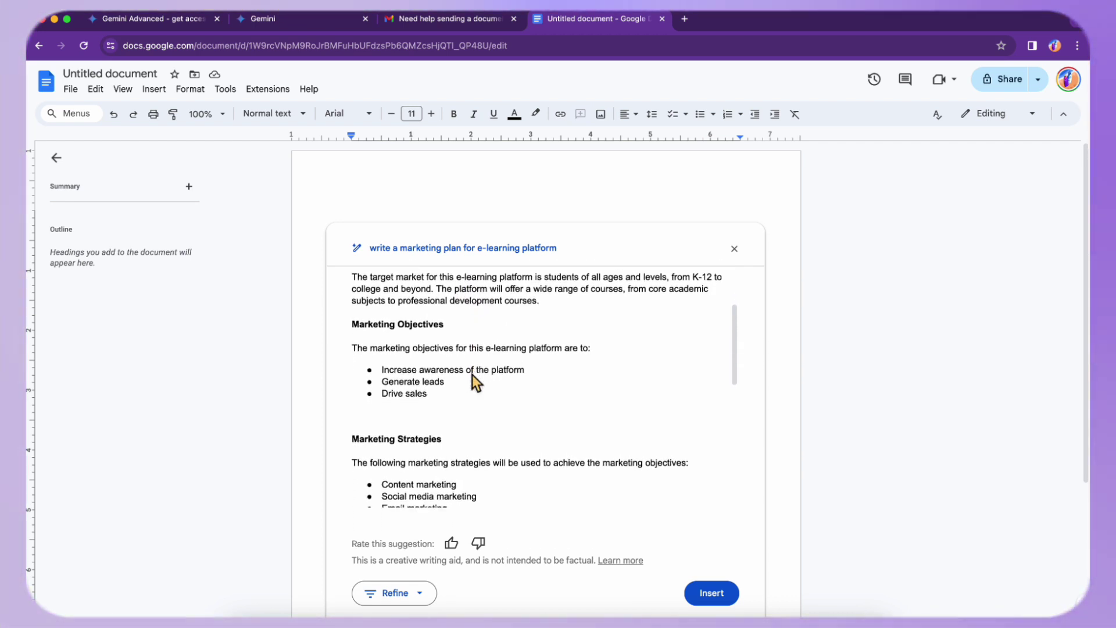
{"action": "left_click", "coordinate": [734, 590]}
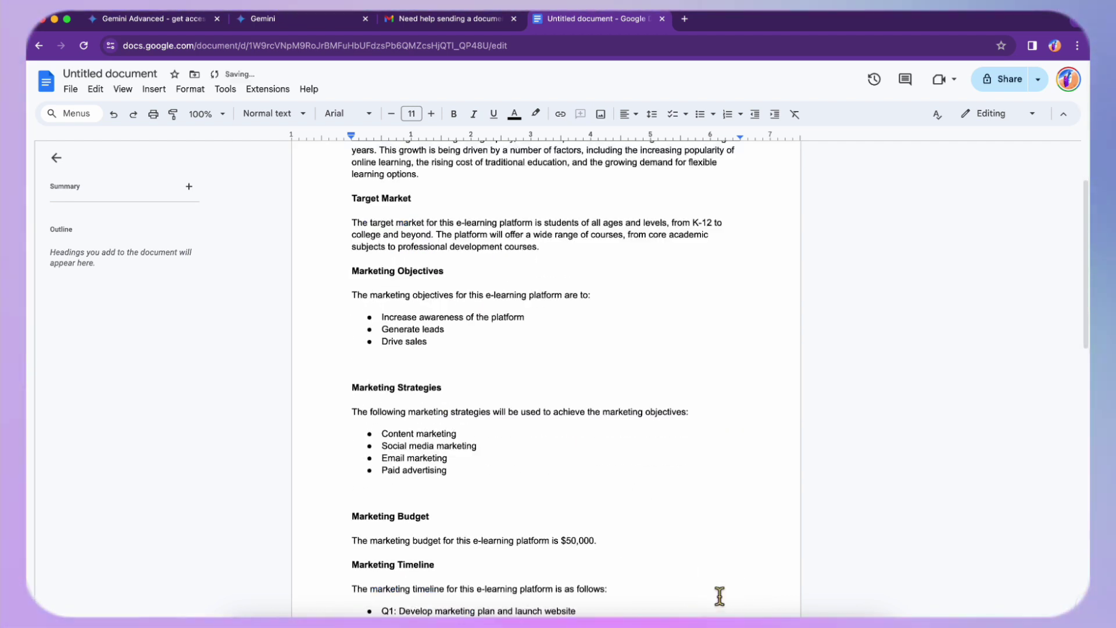
{"action": "scroll", "coordinate": [562, 415], "scroll_direction": "up", "scroll_amount": 6}
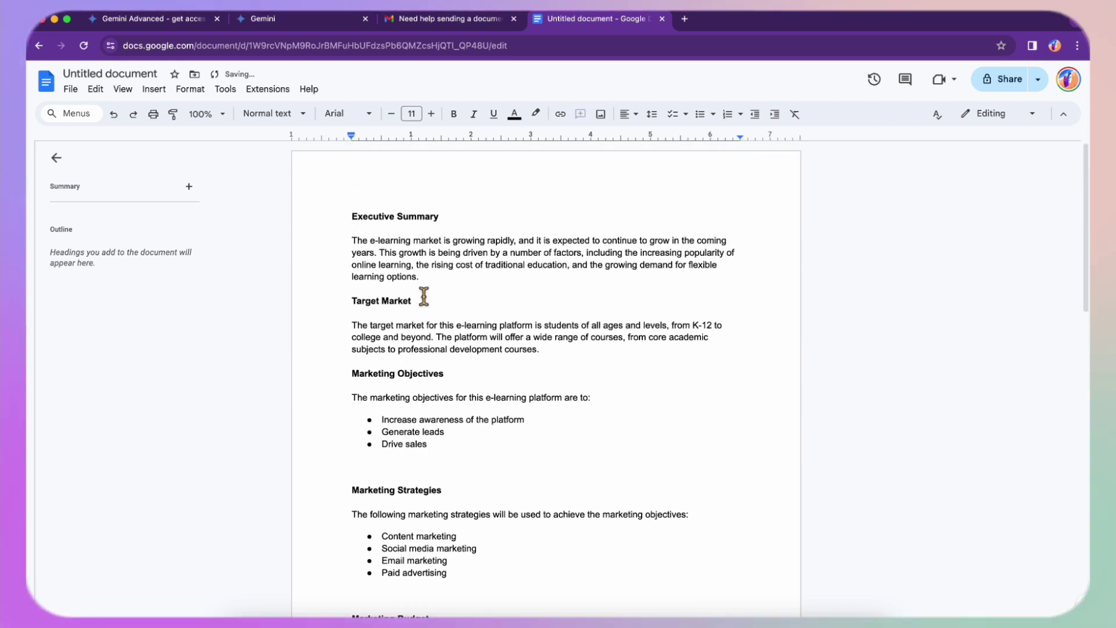
{"action": "scroll", "coordinate": [530, 417], "scroll_direction": "down", "scroll_amount": 15}
{"action": "scroll", "coordinate": [531, 416], "scroll_direction": "up", "scroll_amount": 6}
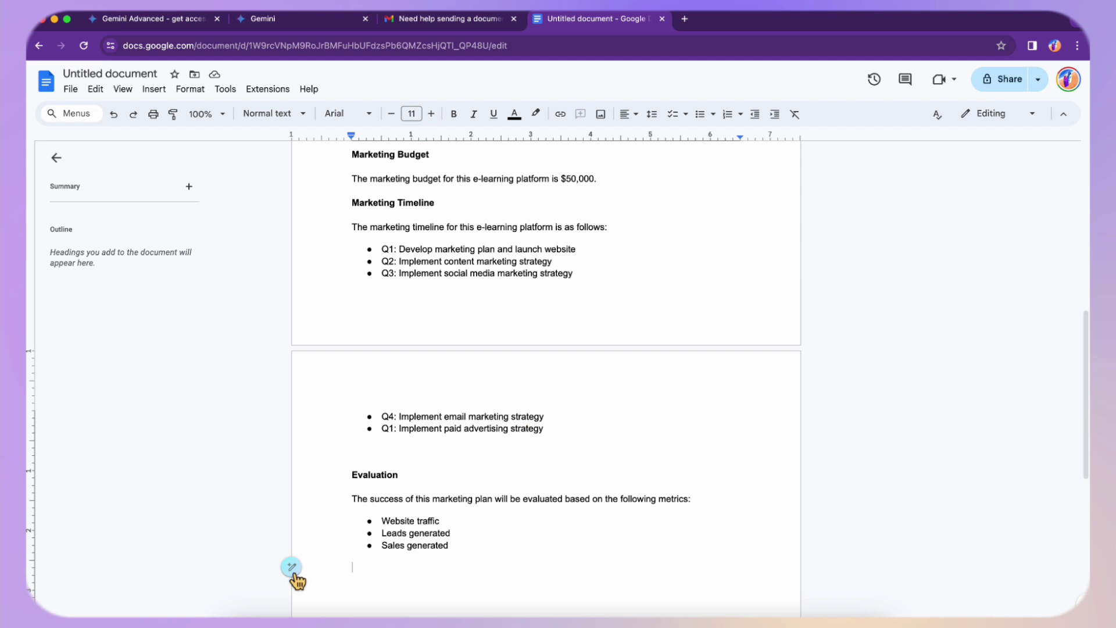
{"action": "scroll", "coordinate": [481, 470], "scroll_direction": "up", "scroll_amount": 5}
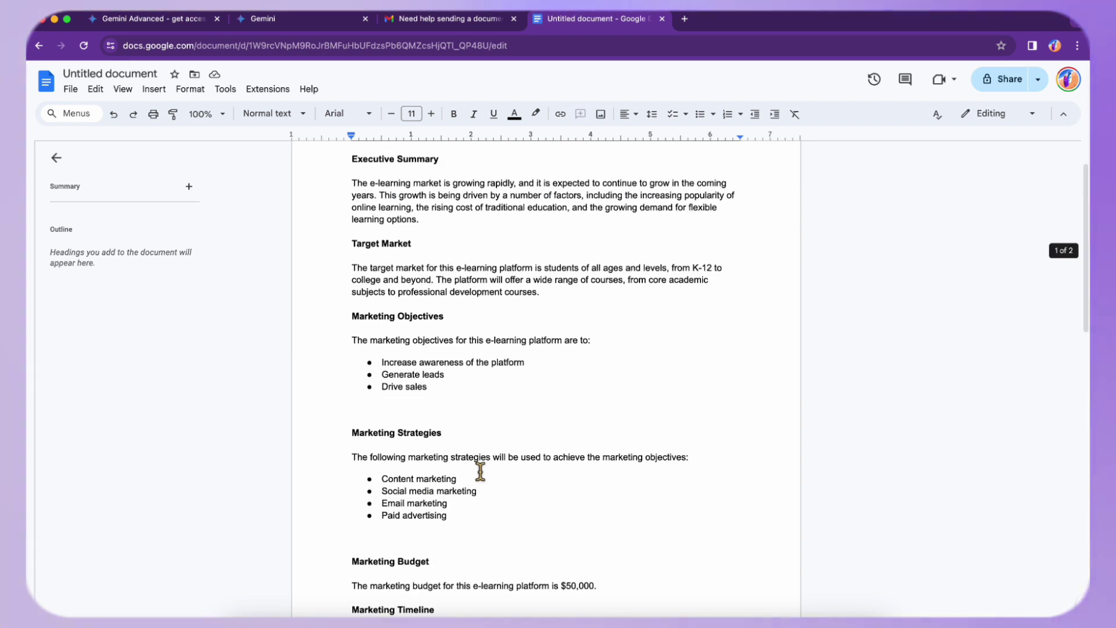
{"action": "left_click_drag", "start_coordinate": [569, 472], "coordinate": [597, 472]}
{"action": "left_click", "coordinate": [615, 479]}
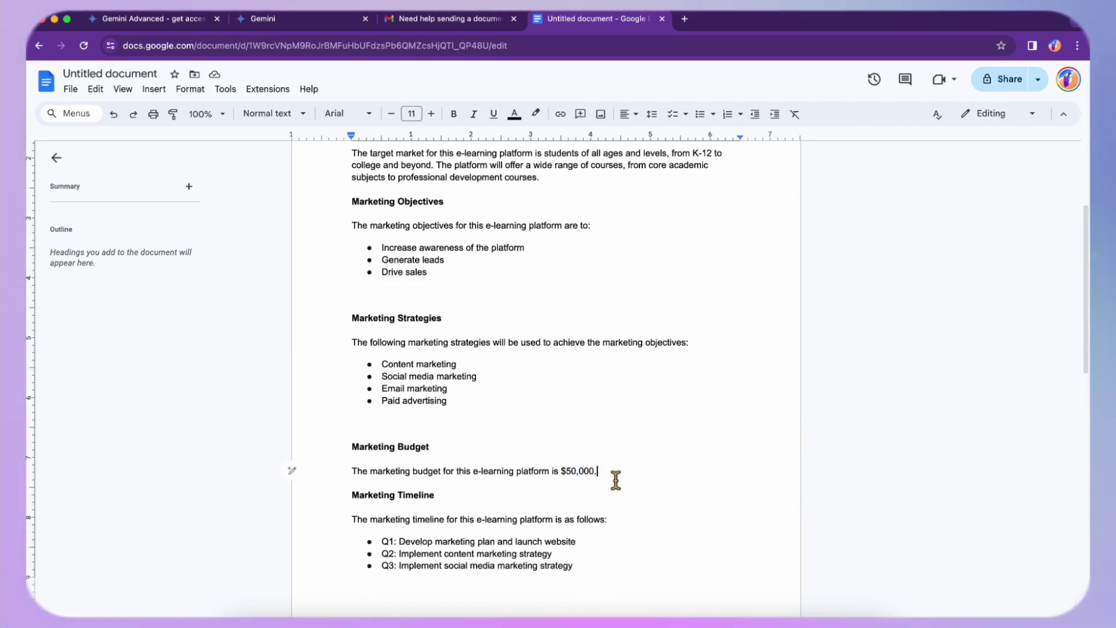
{"action": "scroll", "coordinate": [612, 490], "scroll_direction": "down", "scroll_amount": 2}
{"action": "scroll", "coordinate": [612, 490], "scroll_direction": "down", "scroll_amount": 1}
{"action": "left_click", "coordinate": [615, 304]}
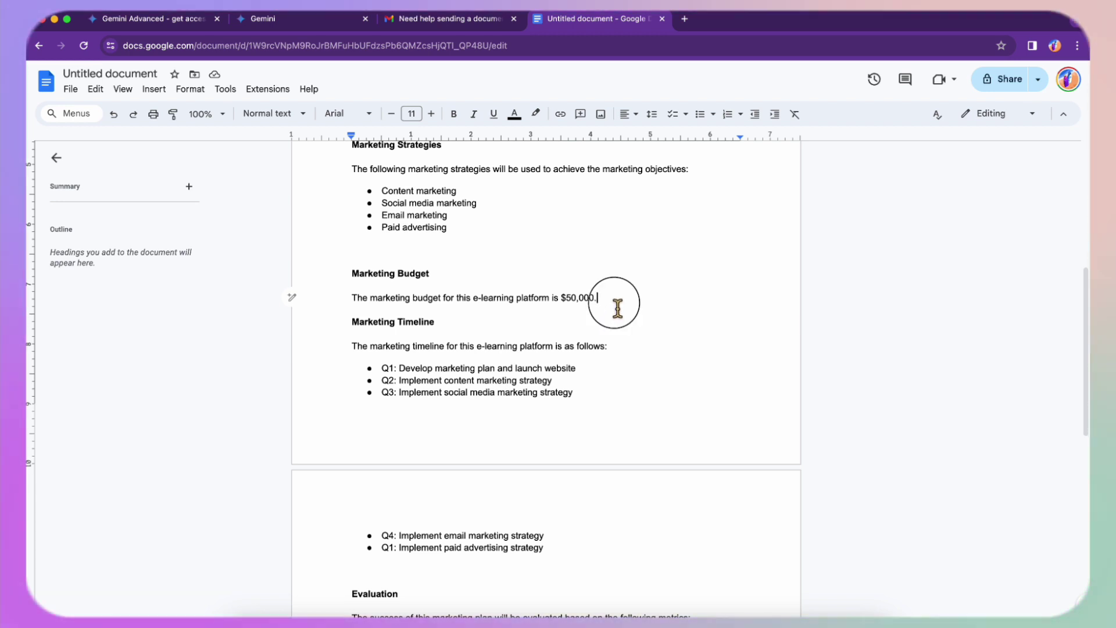
{"action": "left_click", "coordinate": [487, 385]}
{"action": "scroll", "coordinate": [440, 384], "scroll_direction": "down", "scroll_amount": 2}
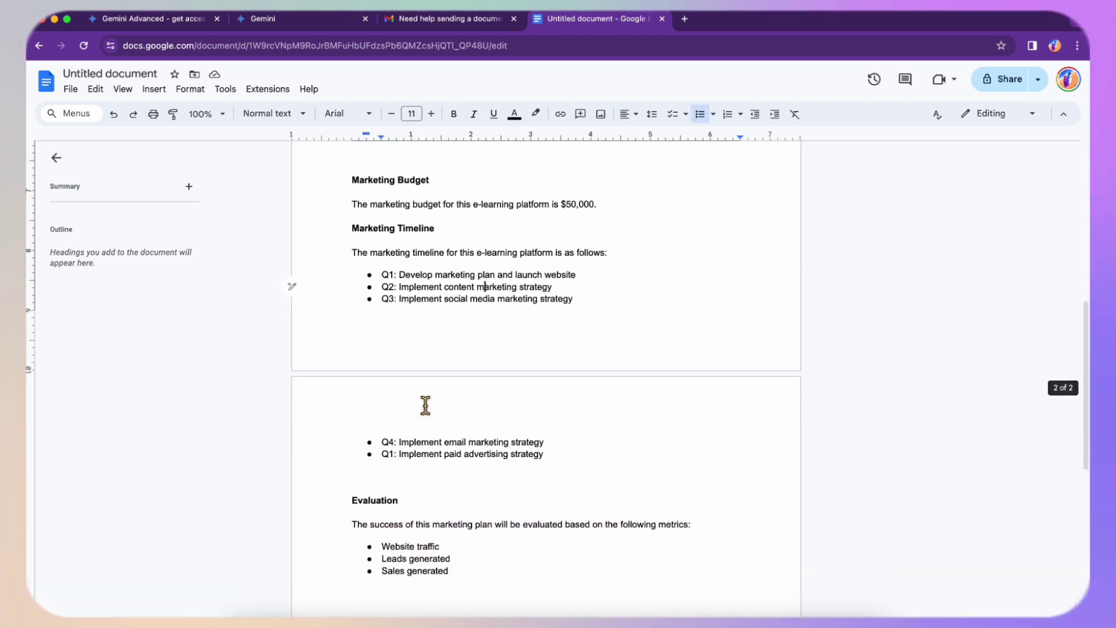
{"action": "scroll", "coordinate": [521, 446], "scroll_direction": "down", "scroll_amount": 2}
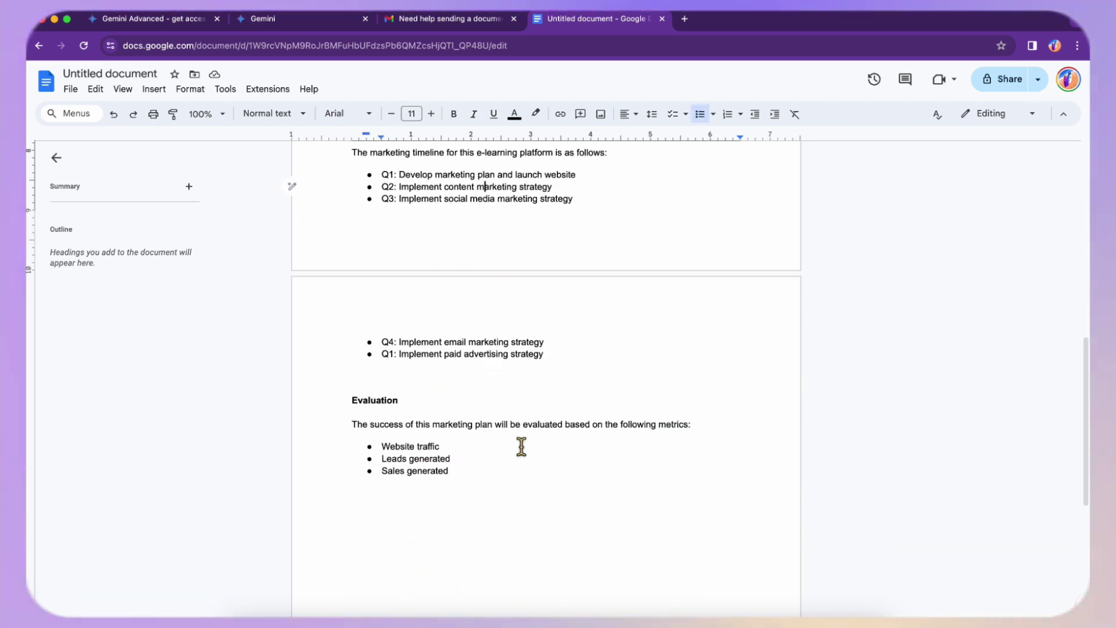
{"action": "scroll", "coordinate": [521, 446], "scroll_direction": "up", "scroll_amount": 6}
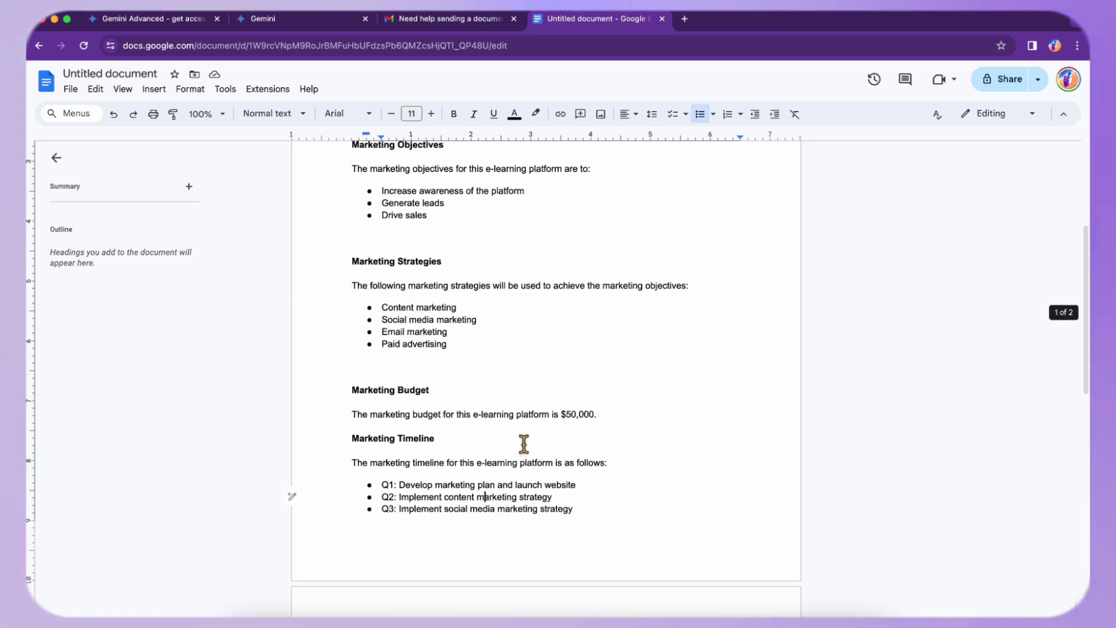
{"action": "scroll", "coordinate": [538, 429], "scroll_direction": "up", "scroll_amount": 3}
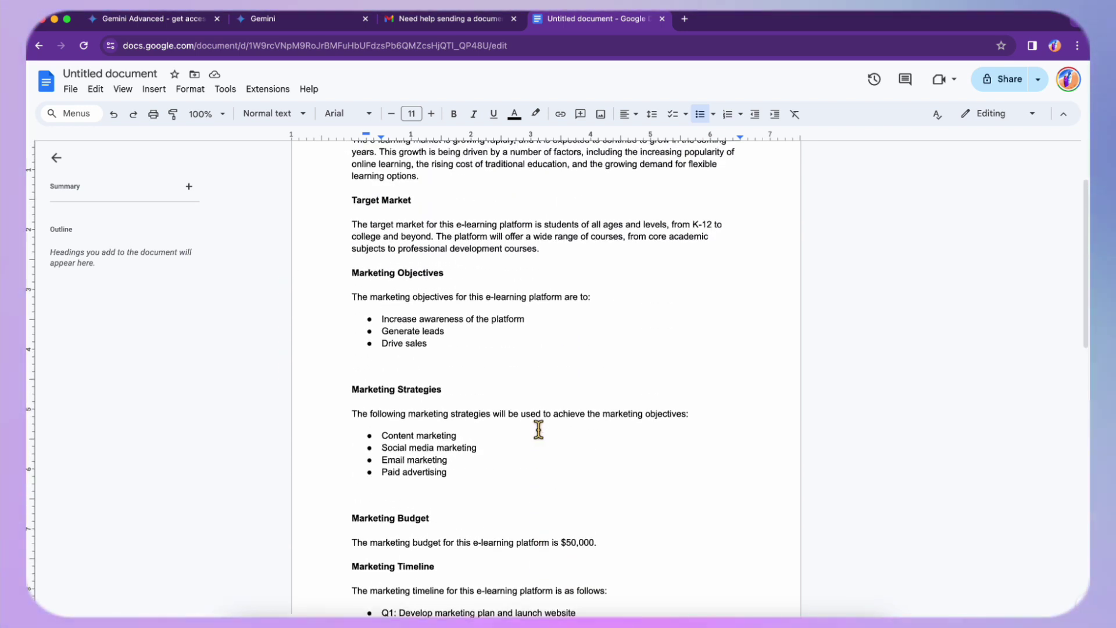
{"action": "scroll", "coordinate": [538, 429], "scroll_direction": "up", "scroll_amount": 2}
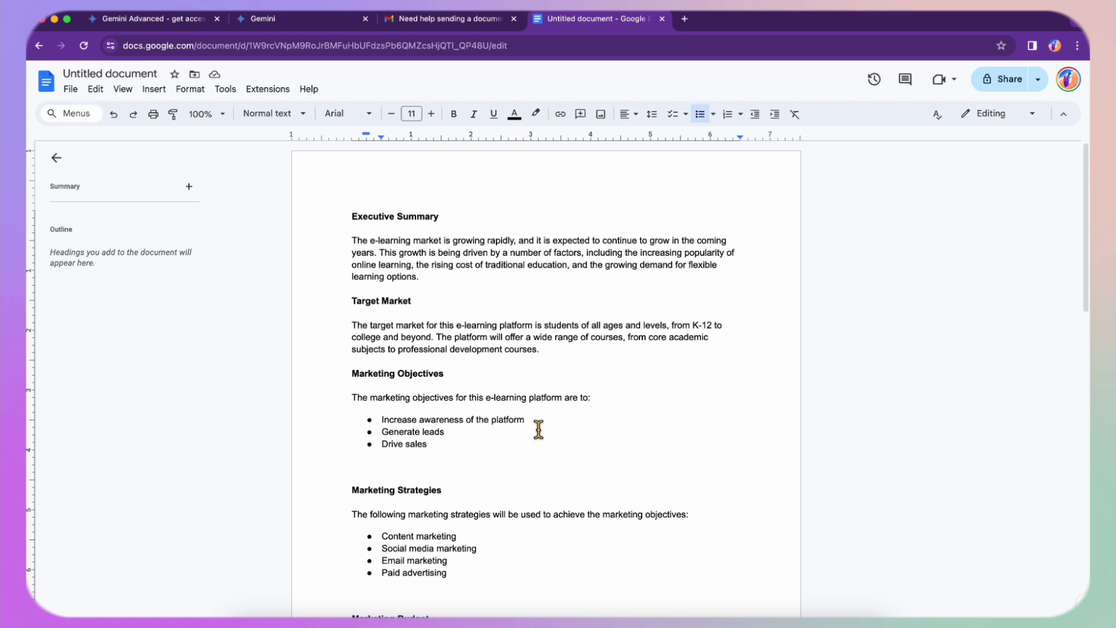
{"action": "scroll", "coordinate": [539, 429], "scroll_direction": "down", "scroll_amount": 12}
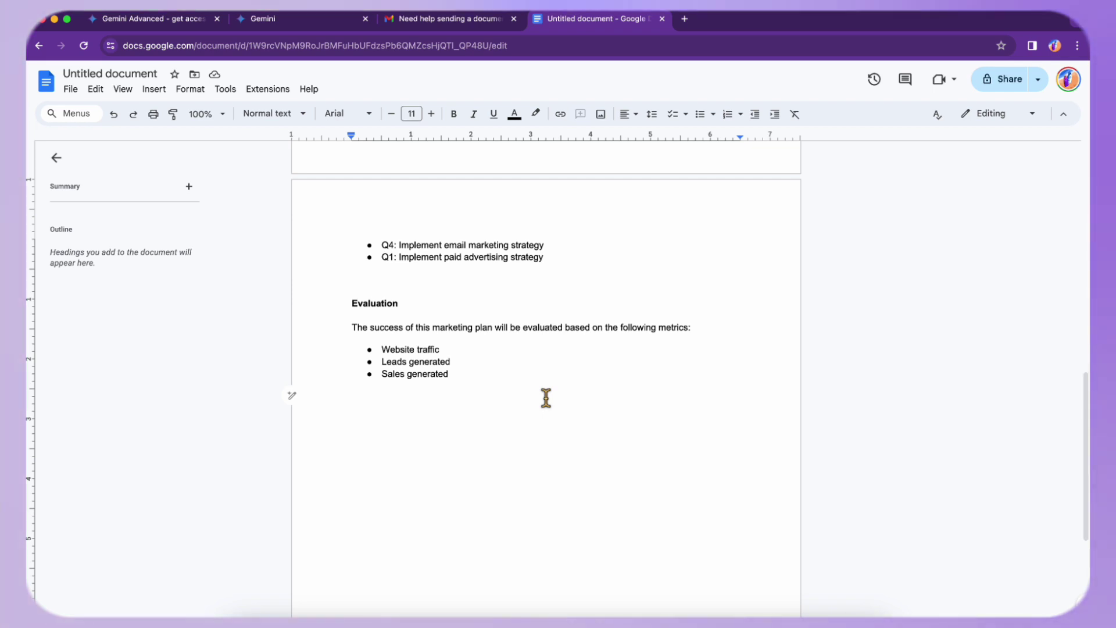
{"action": "scroll", "coordinate": [542, 366], "scroll_direction": "up", "scroll_amount": 15}
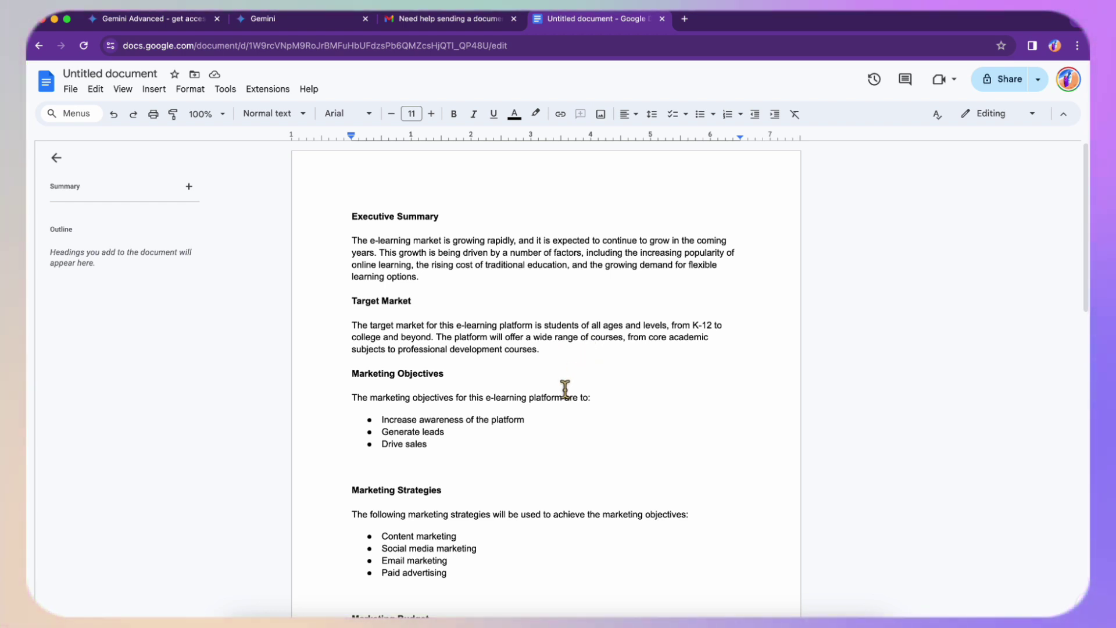
{"action": "scroll", "coordinate": [552, 408], "scroll_direction": "down", "scroll_amount": 10}
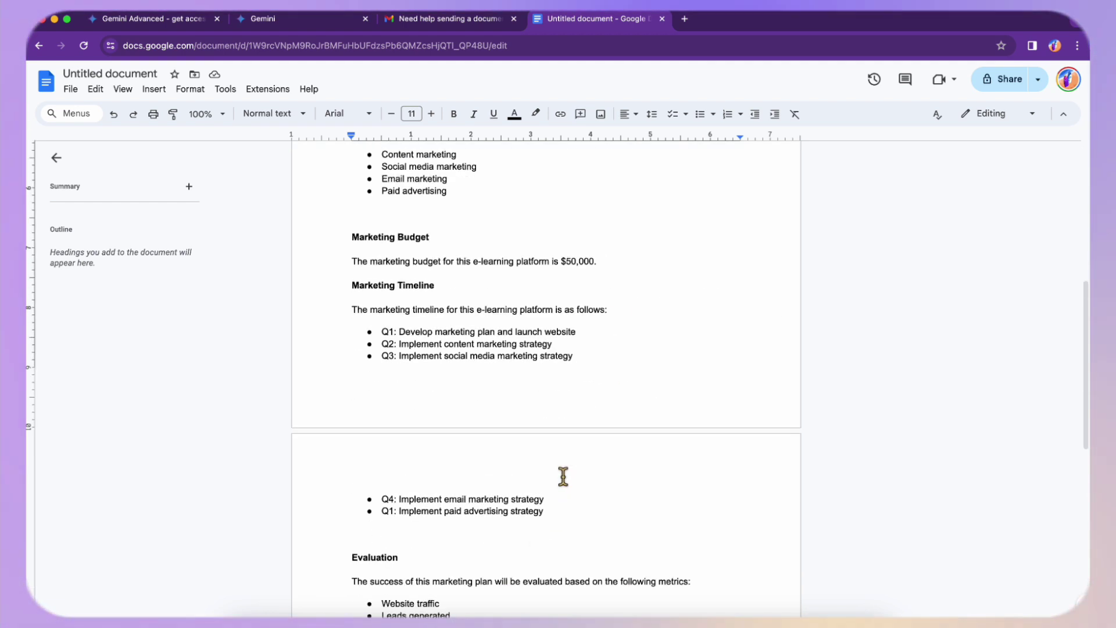
{"action": "left_click_drag", "start_coordinate": [719, 321], "coordinate": [325, 316]}
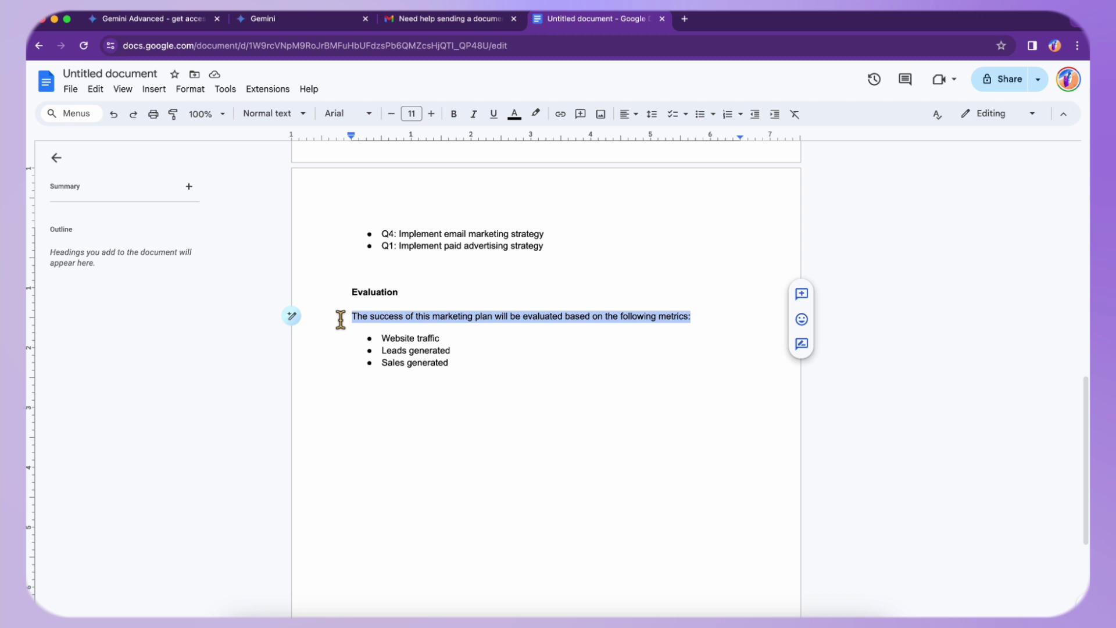
{"action": "left_click", "coordinate": [293, 316]}
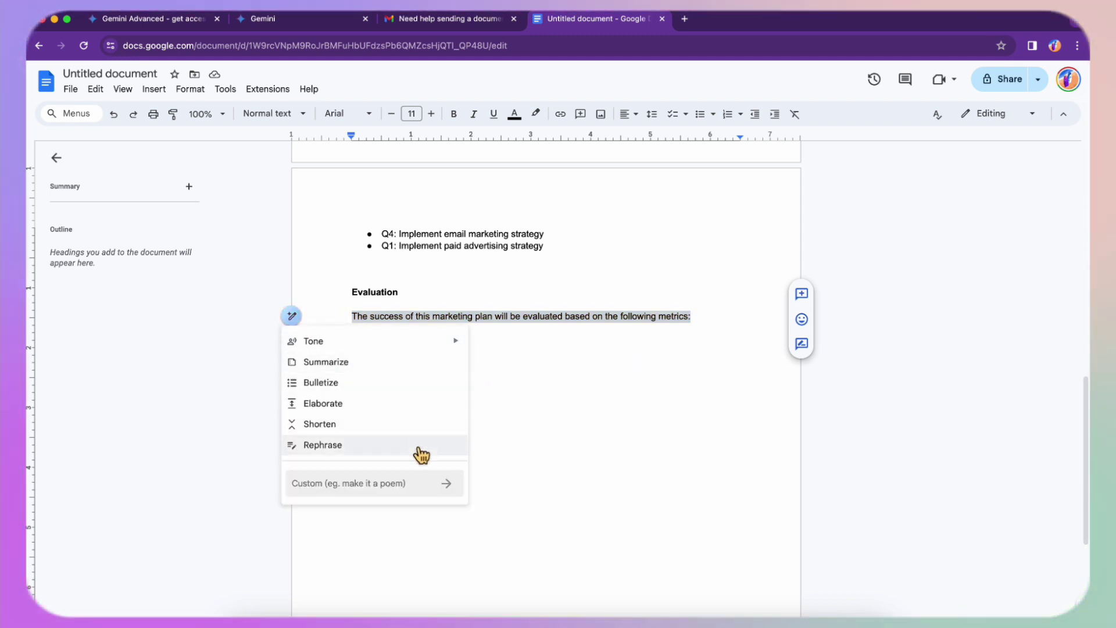
{"action": "left_click", "coordinate": [411, 389]}
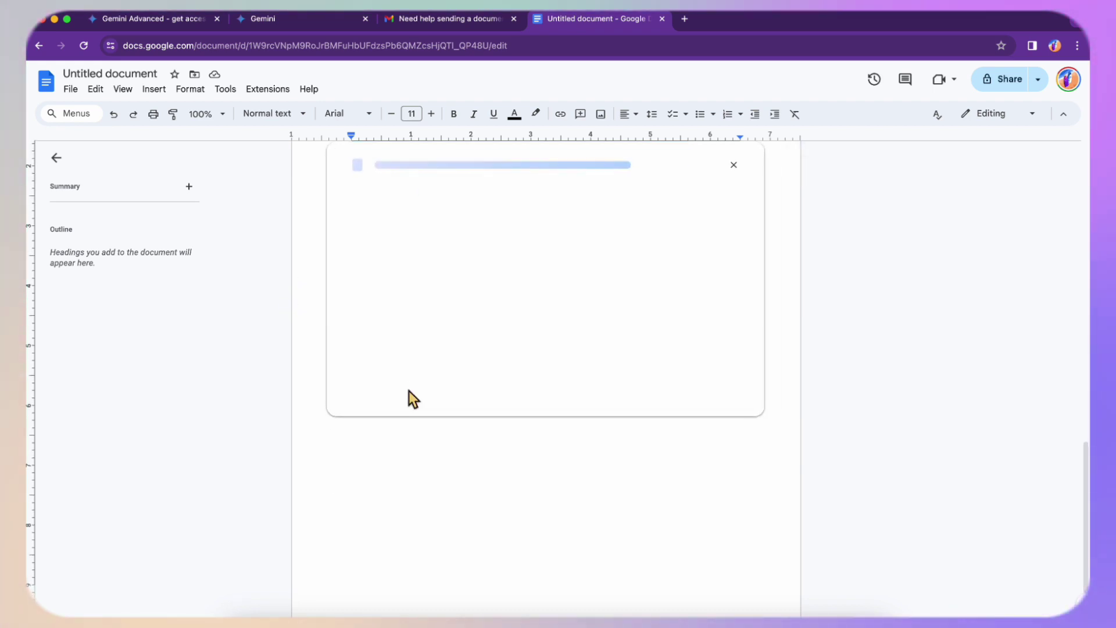
{"action": "left_click", "coordinate": [735, 166]}
{"action": "left_click", "coordinate": [614, 293]}
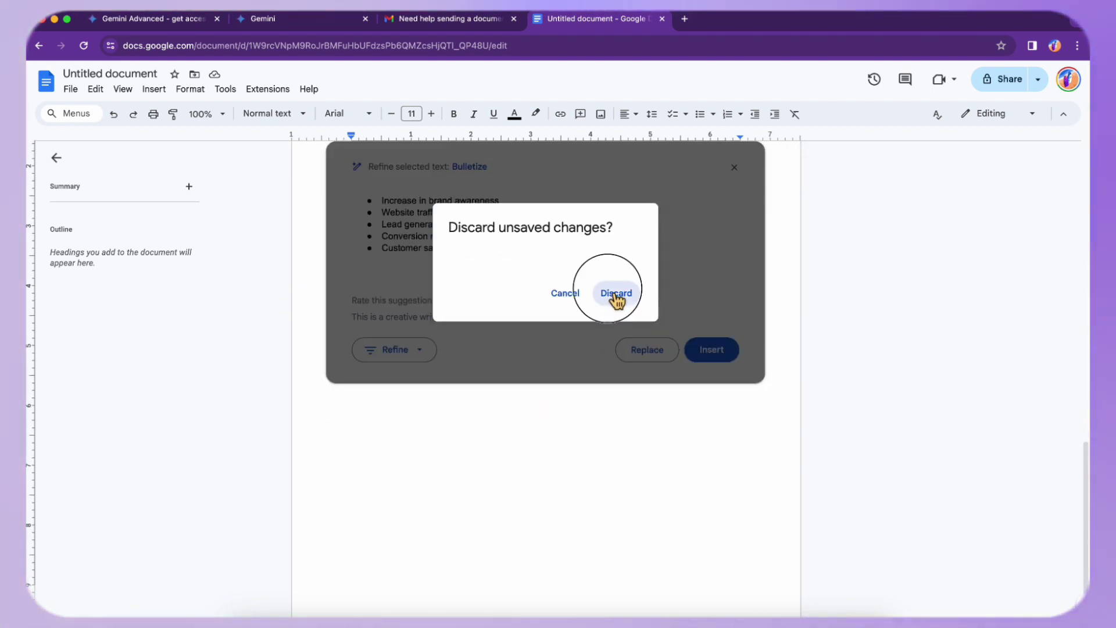
{"action": "scroll", "coordinate": [460, 440], "scroll_direction": "up", "scroll_amount": 4}
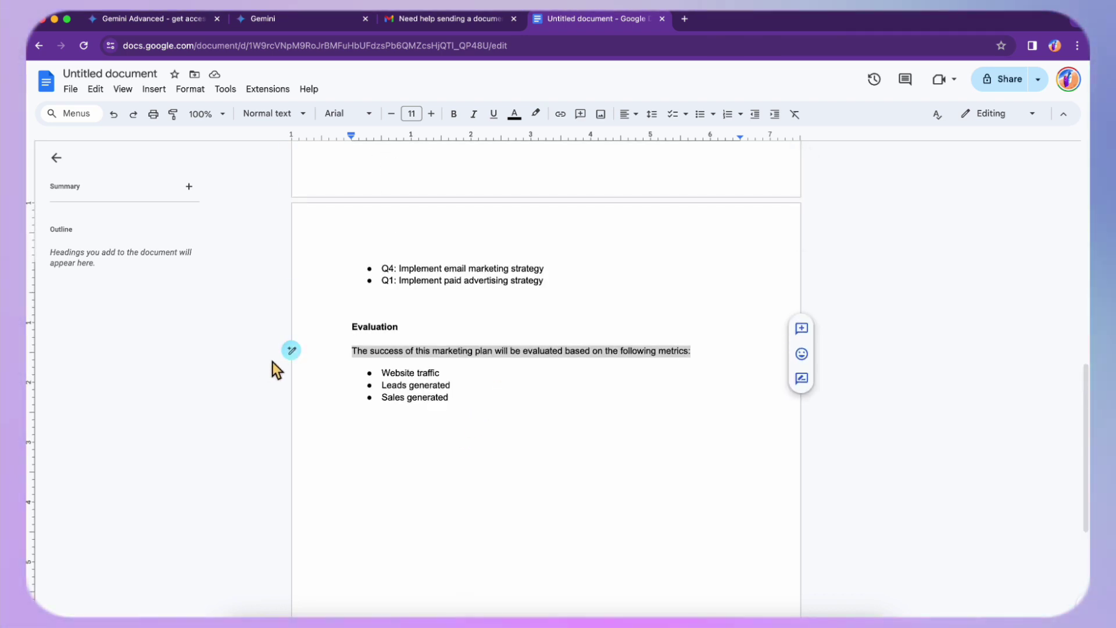
{"action": "left_click", "coordinate": [293, 351]}
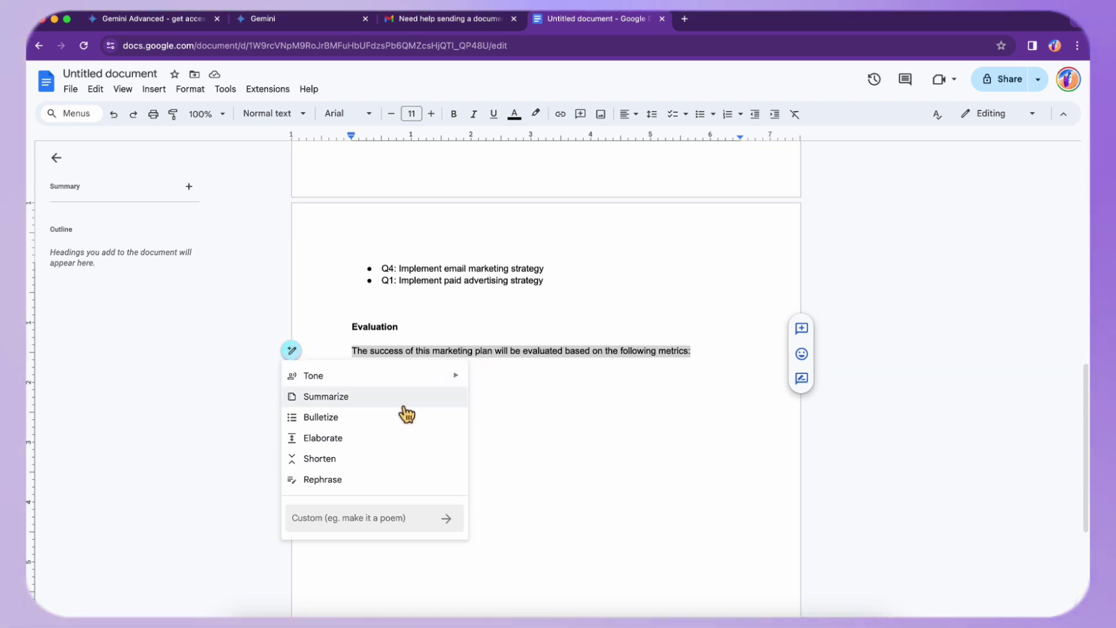
Select the Evaluation sentence and first metric and bring up its editing actions
{"action": "left_click", "coordinate": [508, 363]}
{"action": "right_click", "coordinate": [507, 357]}
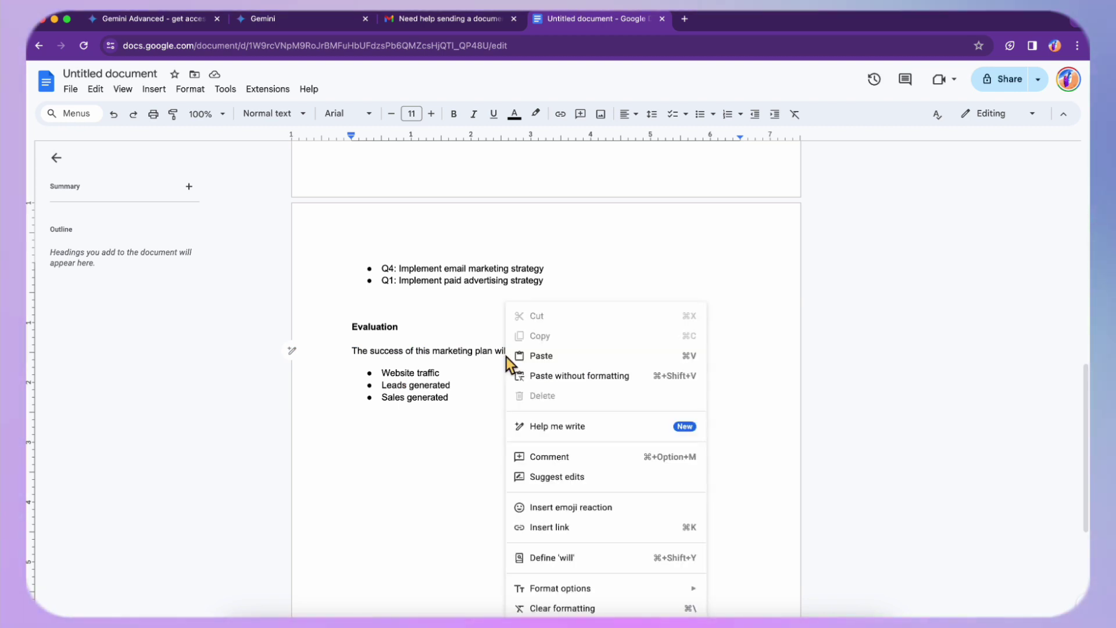
{"action": "left_click", "coordinate": [343, 364]}
{"action": "left_click_drag", "start_coordinate": [343, 364], "coordinate": [703, 358]}
{"action": "right_click", "coordinate": [631, 359]}
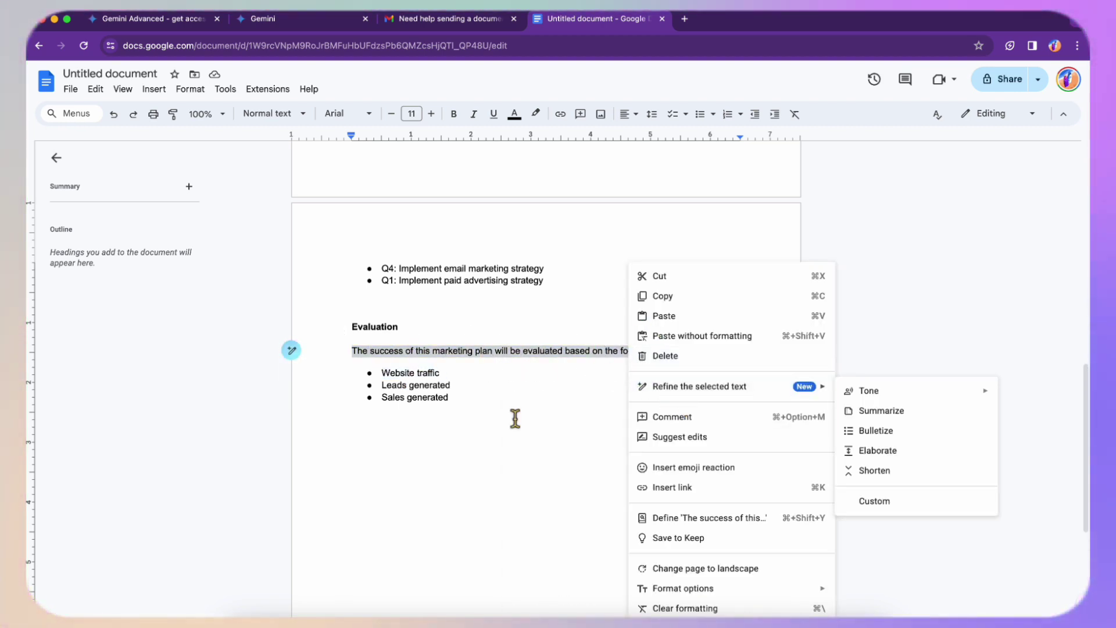
Select the whole marketing plan and submit a custom Gemini rewrite request, producing a poem draft
{"action": "key", "text": "Escape"}
{"action": "key", "text": "super+a"}
{"action": "right_click", "coordinate": [423, 378]}
{"action": "mouse_move", "coordinate": [499, 386]}
{"action": "left_click", "coordinate": [702, 500]}
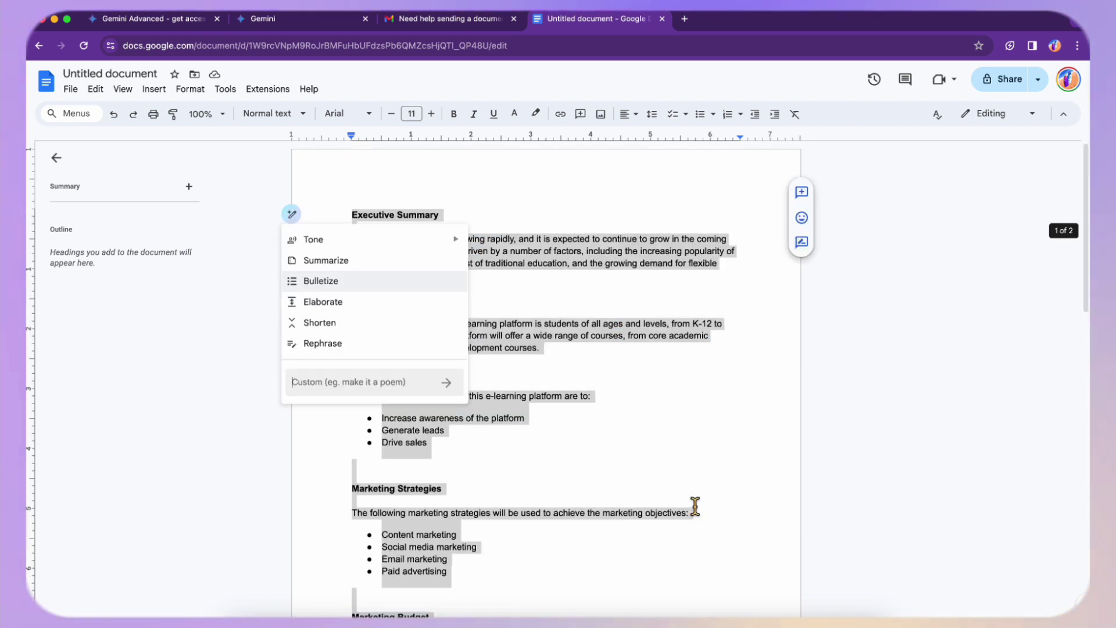
{"action": "type", "text": "maek"}
{"action": "key", "text": "BackSpace"}
{"action": "key", "text": "BackSpace"}
{"action": "type", "text": "ke it"}
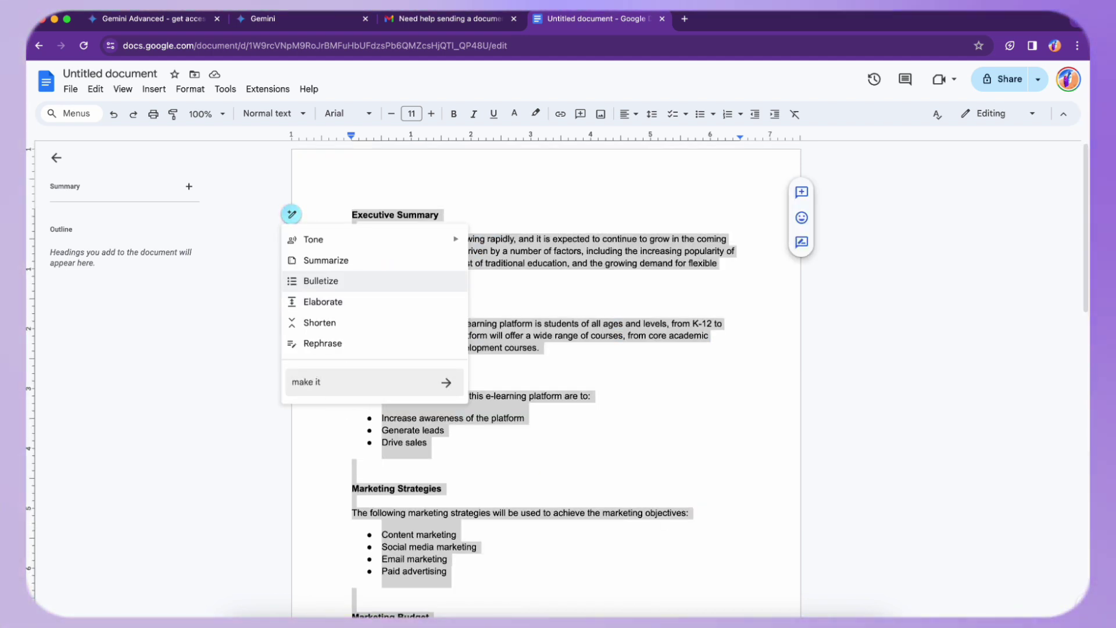
{"action": "type", "text": " bold"}
{"action": "key", "text": "Return"}
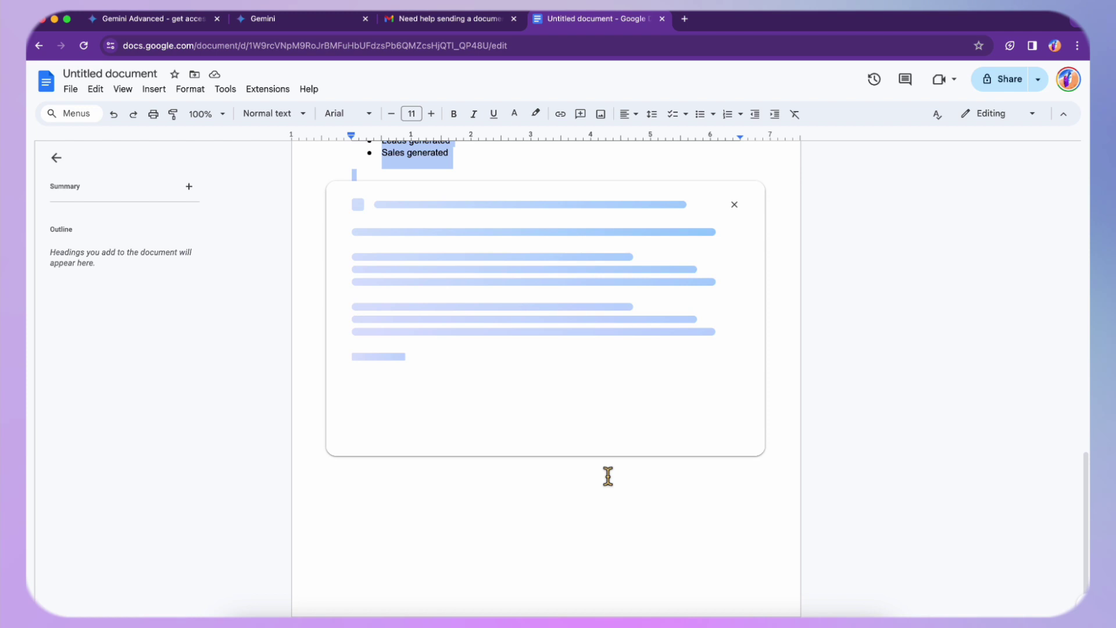
Read the poem draft, then close and discard it, leaving the original plan intact
{"action": "scroll", "coordinate": [584, 459], "scroll_direction": "up", "scroll_amount": 5}
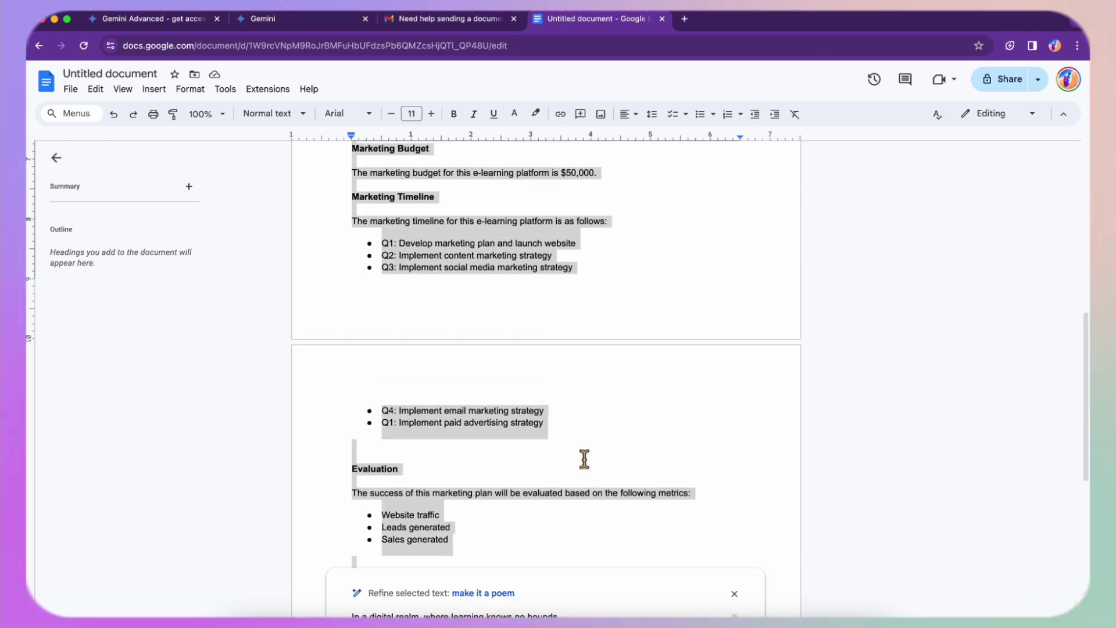
{"action": "scroll", "coordinate": [584, 459], "scroll_direction": "down", "scroll_amount": 5}
{"action": "scroll", "coordinate": [418, 398], "scroll_direction": "down", "scroll_amount": 4}
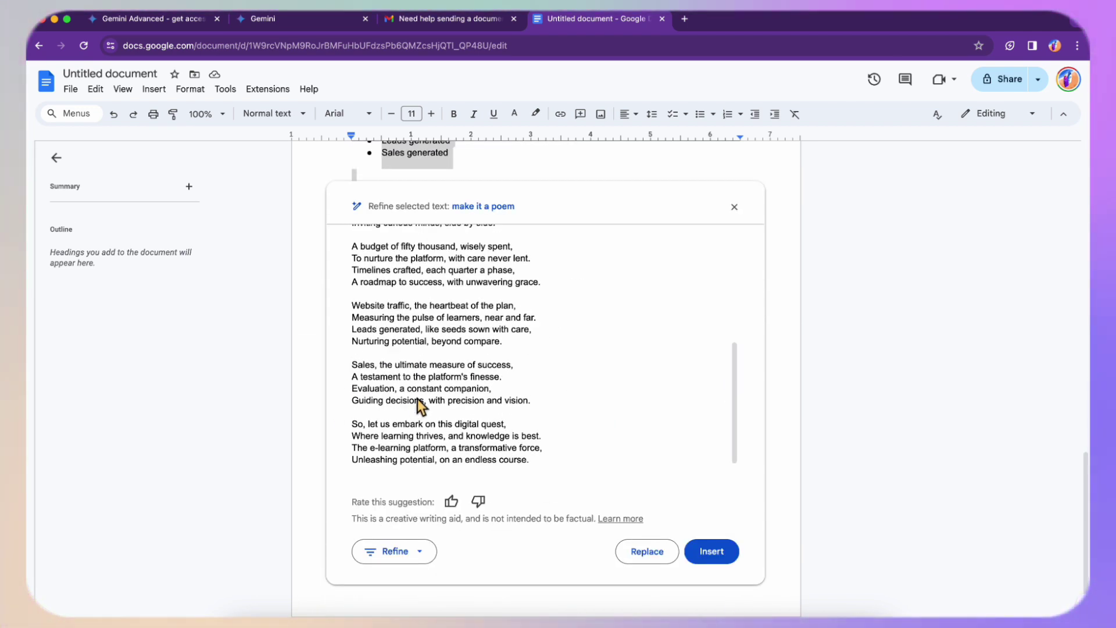
{"action": "scroll", "coordinate": [423, 393], "scroll_direction": "up", "scroll_amount": 5}
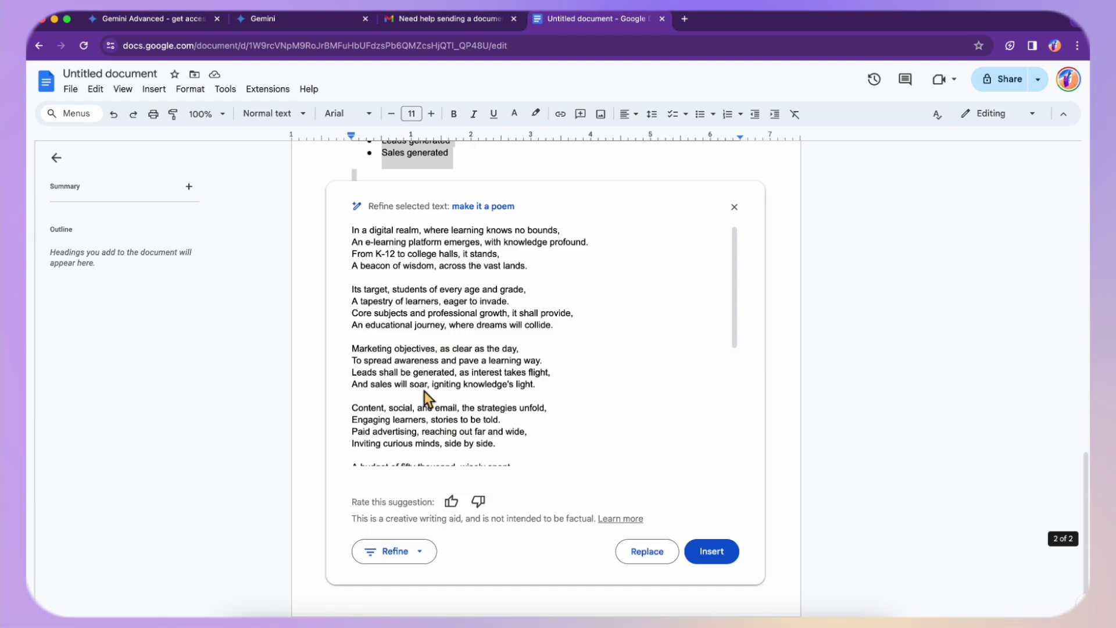
{"action": "scroll", "coordinate": [507, 402], "scroll_direction": "down", "scroll_amount": 4}
{"action": "scroll", "coordinate": [505, 407], "scroll_direction": "up", "scroll_amount": 4}
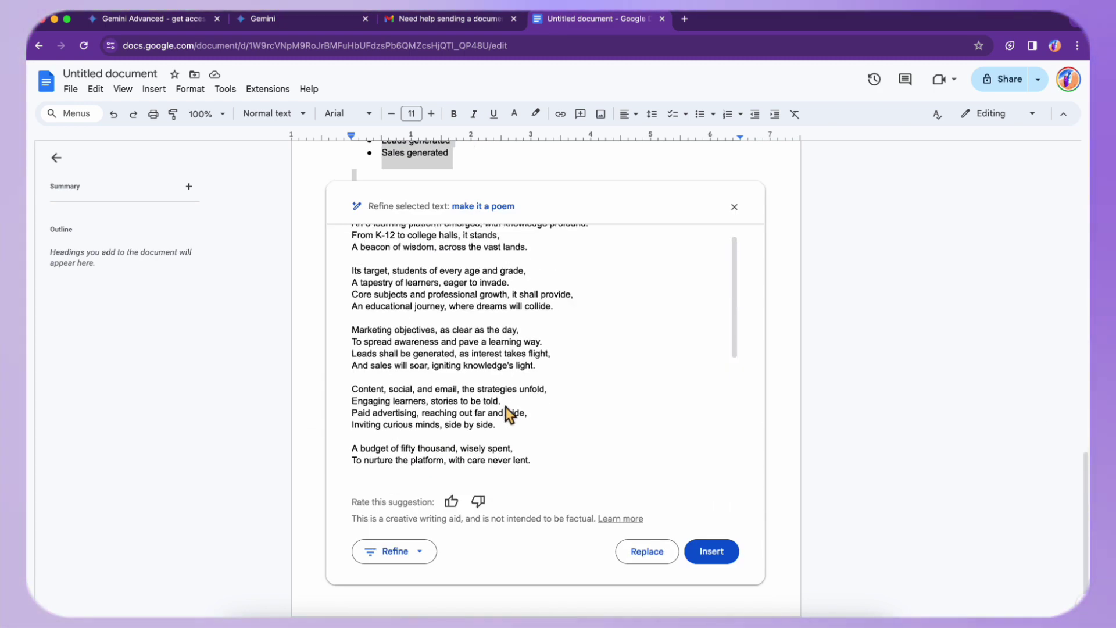
{"action": "scroll", "coordinate": [505, 407], "scroll_direction": "up", "scroll_amount": 1}
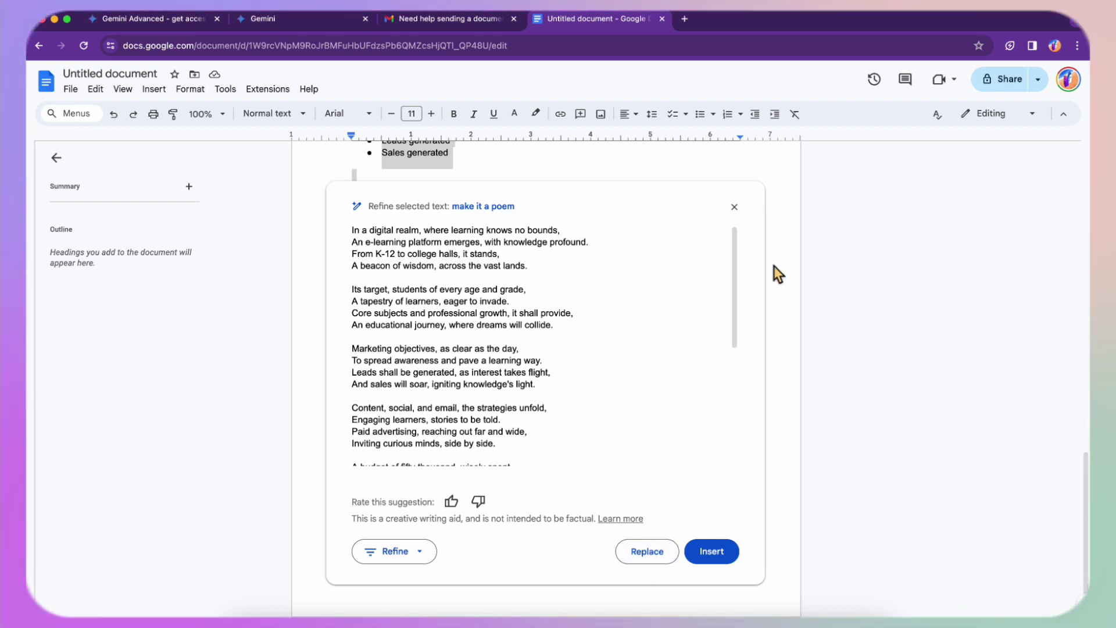
{"action": "left_click", "coordinate": [734, 208]}
{"action": "left_click", "coordinate": [635, 424]}
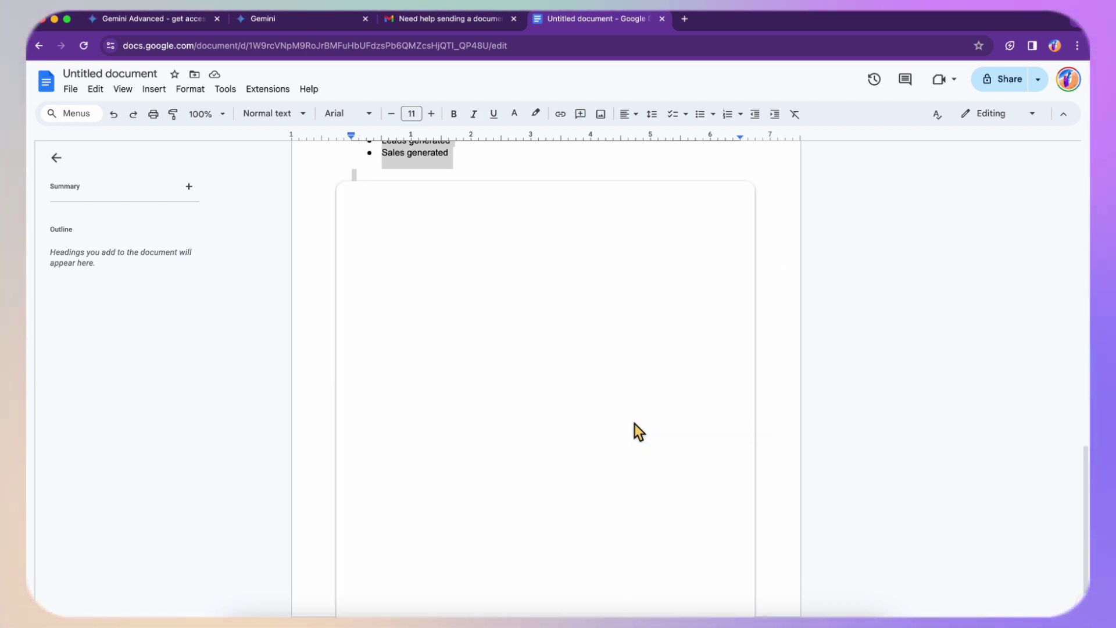
{"action": "scroll", "coordinate": [465, 368], "scroll_direction": "up", "scroll_amount": 4}
{"action": "scroll", "coordinate": [466, 368], "scroll_direction": "up", "scroll_amount": 10}
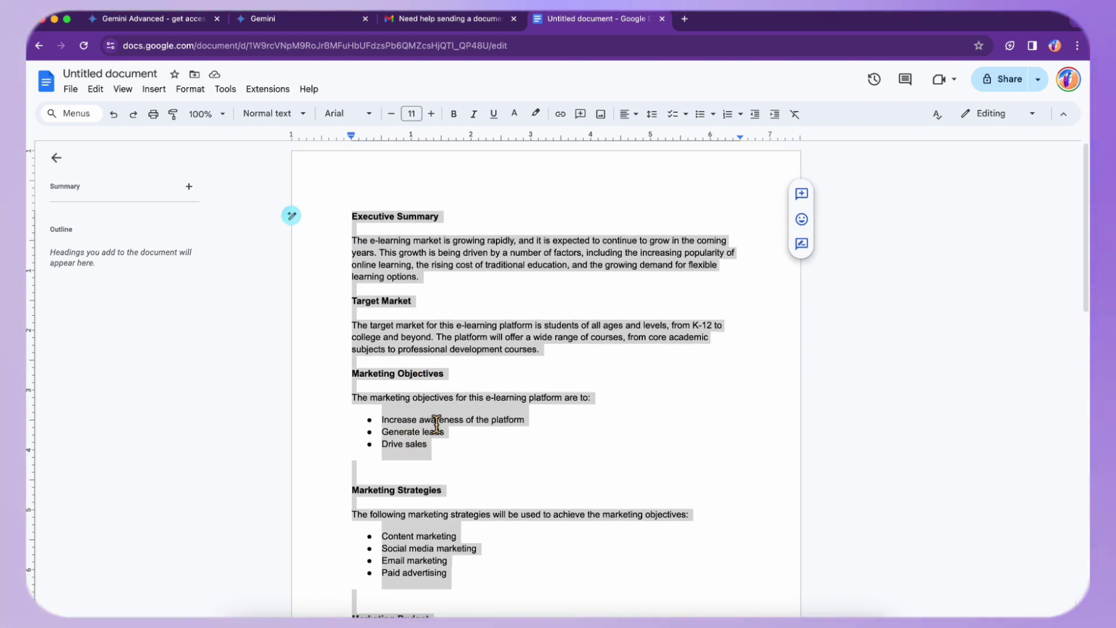
{"action": "scroll", "coordinate": [419, 498], "scroll_direction": "down", "scroll_amount": 2}
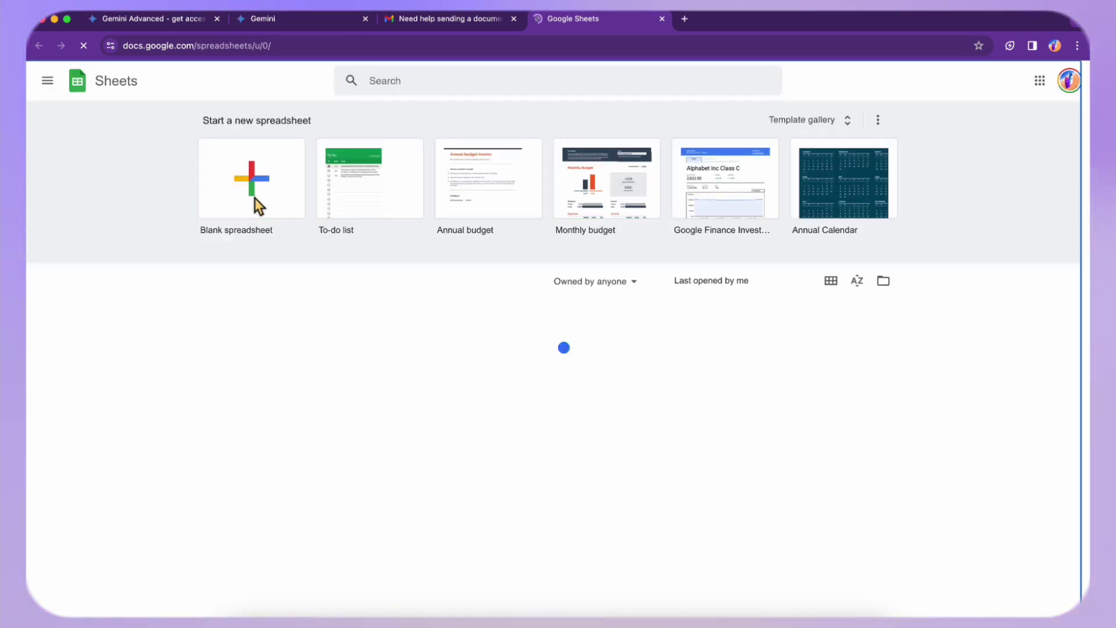
Start a Blank spreadsheet and close the 'Get organized with Gemini' dialog with Got it
{"action": "left_click", "coordinate": [295, 188]}
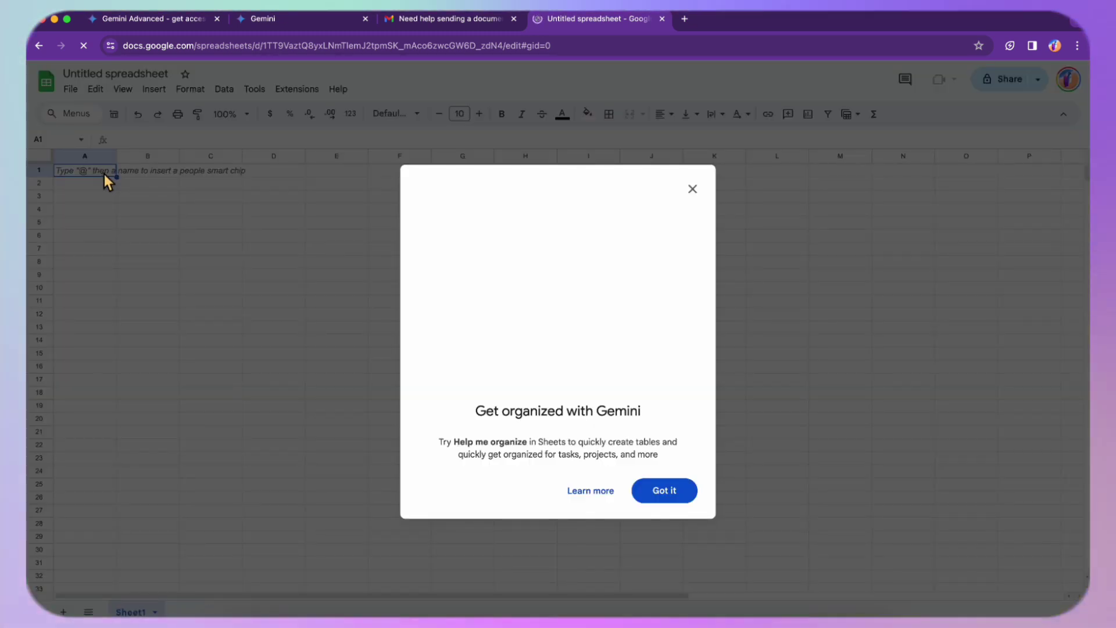
{"action": "left_click", "coordinate": [662, 491]}
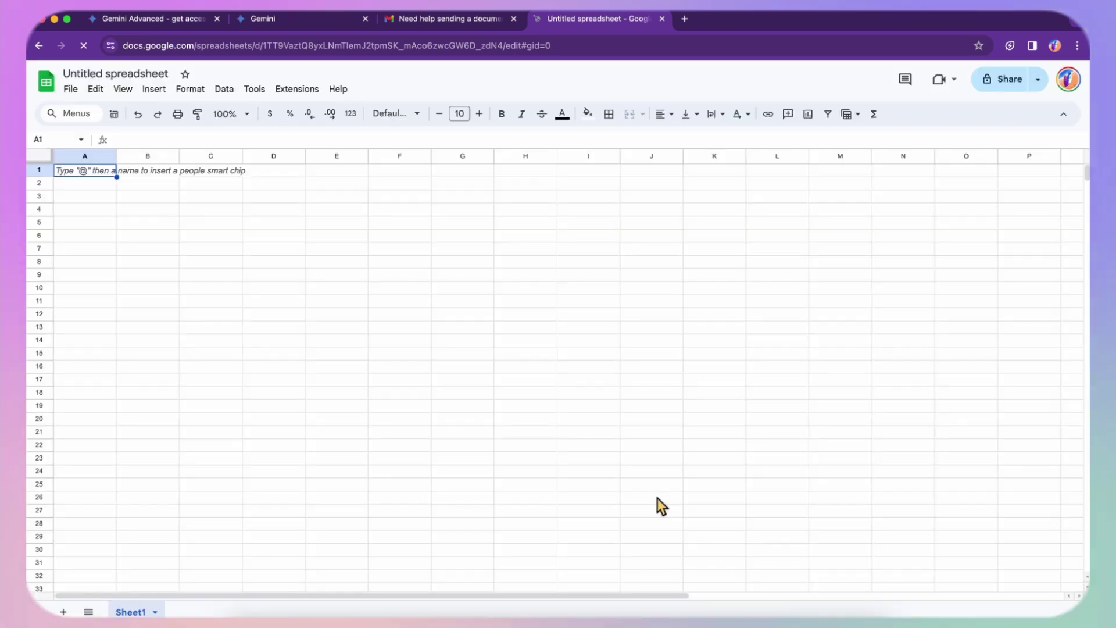
{"action": "left_click", "coordinate": [104, 178]}
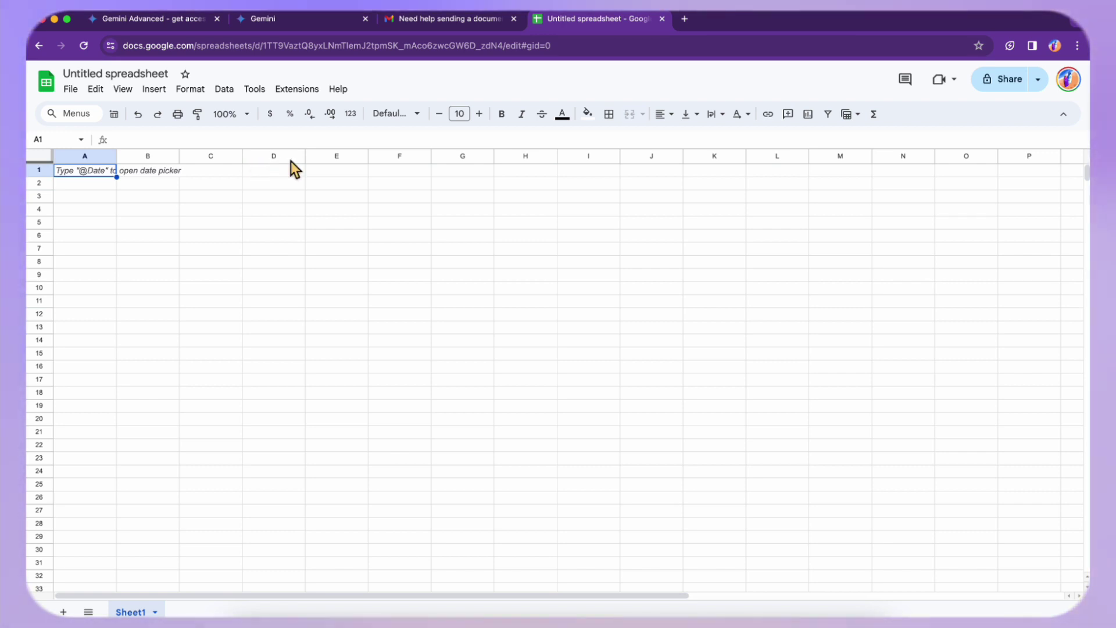
Have Help me organize generate a 'personal budget template' preview, then discard it
{"action": "left_click", "coordinate": [114, 114]}
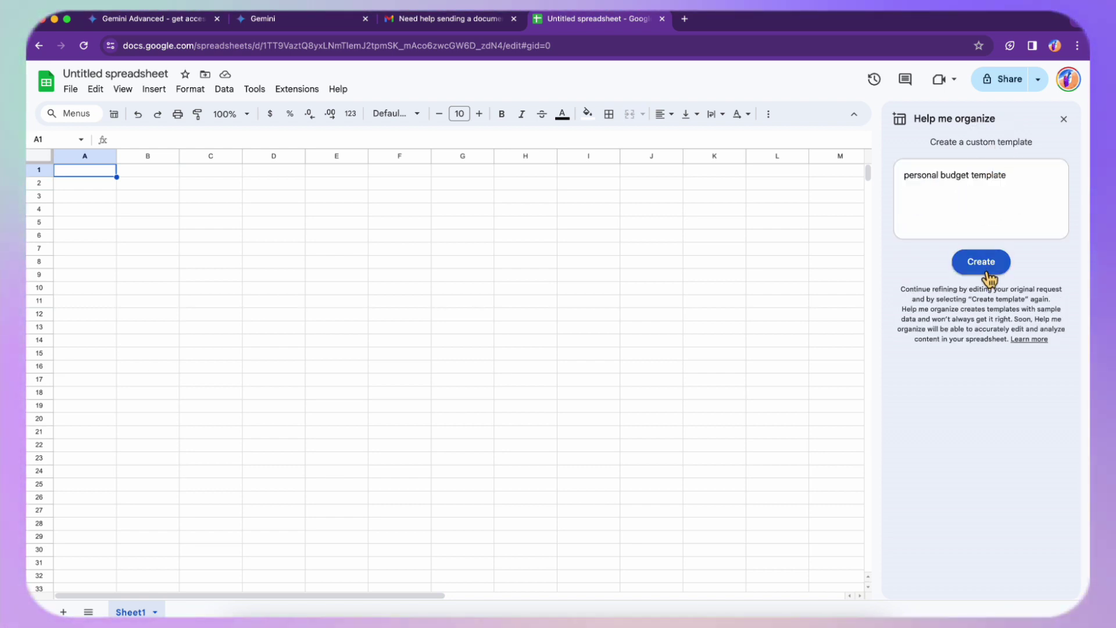
{"action": "left_click", "coordinate": [987, 274]}
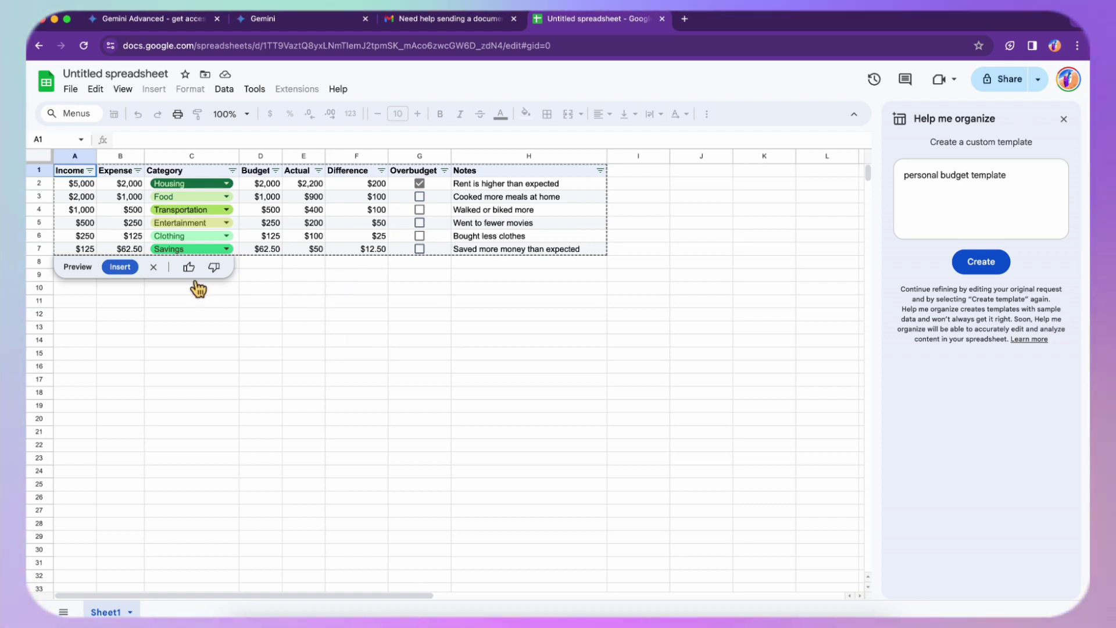
{"action": "left_click", "coordinate": [153, 268]}
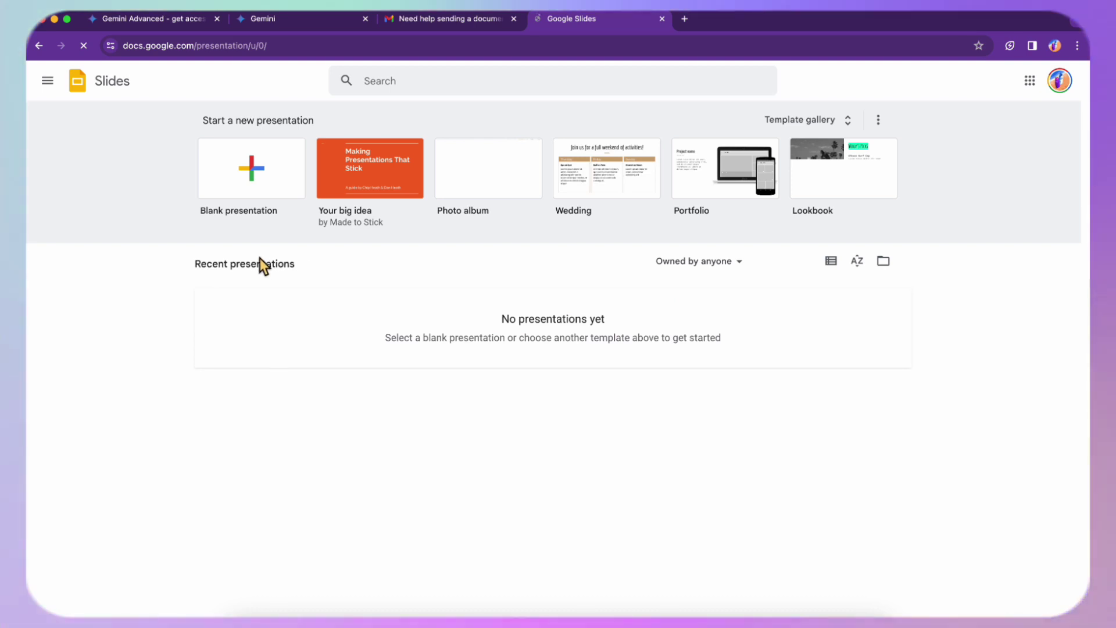
In a blank presentation, ask Gemini for an image of 5 people at an office, then clear the refused prompt
{"action": "left_click", "coordinate": [250, 169]}
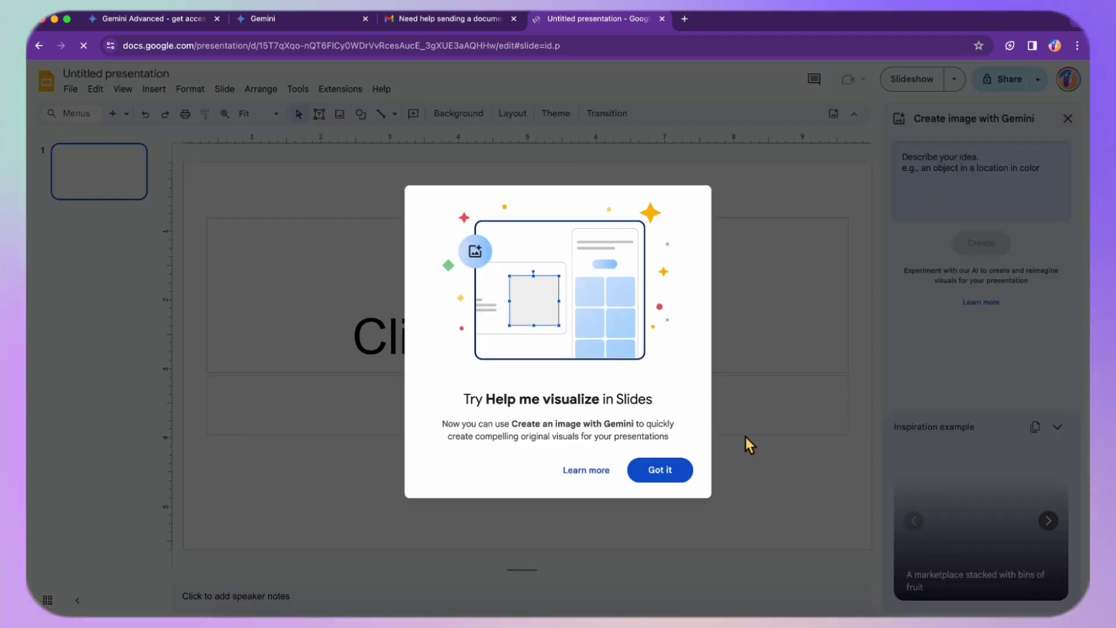
{"action": "left_click", "coordinate": [646, 470]}
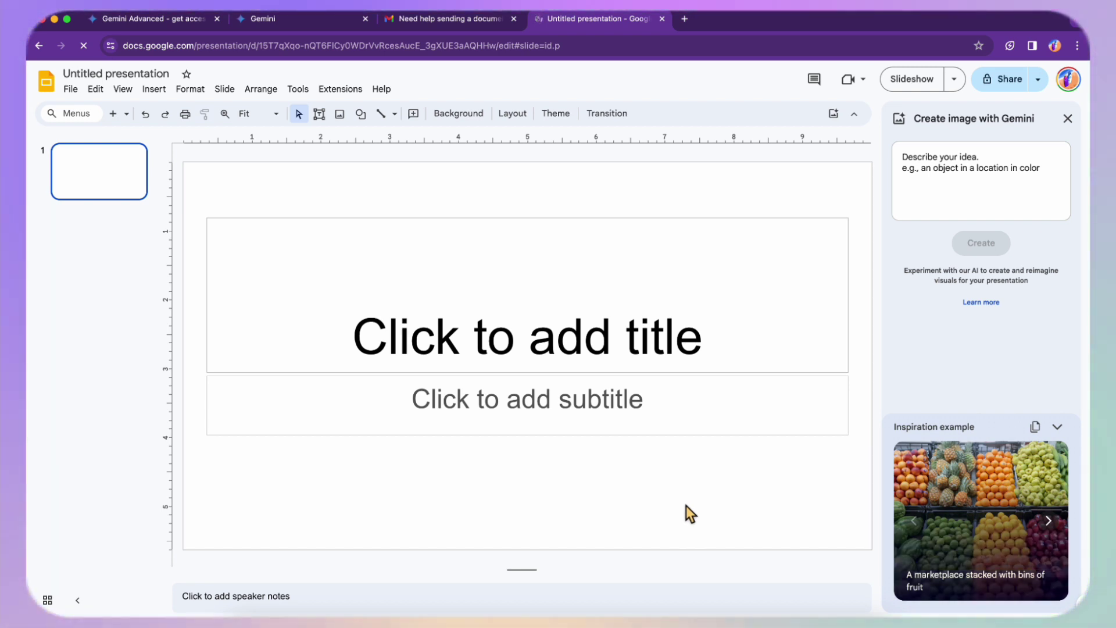
{"action": "left_click", "coordinate": [994, 178]}
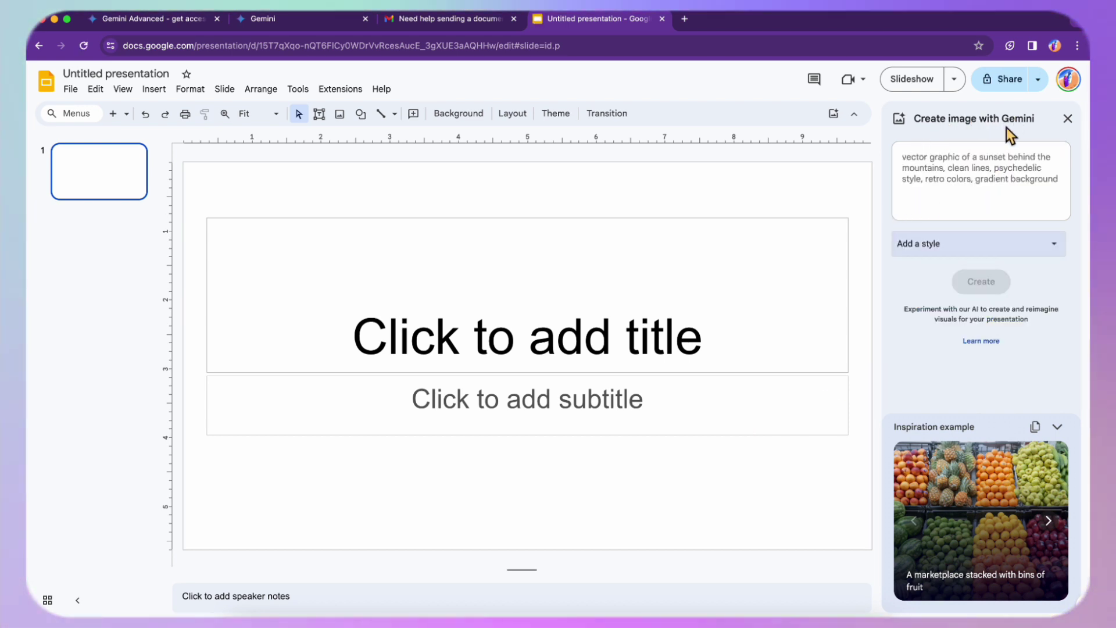
{"action": "left_click", "coordinate": [979, 256]}
{"action": "left_click", "coordinate": [977, 254]}
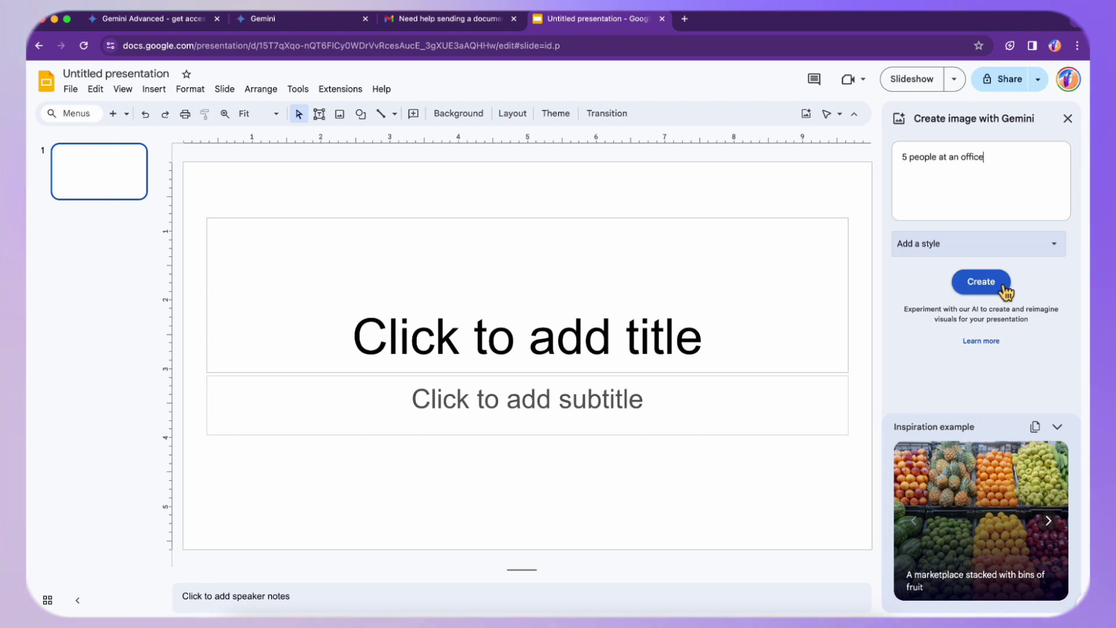
{"action": "left_click", "coordinate": [1000, 286]}
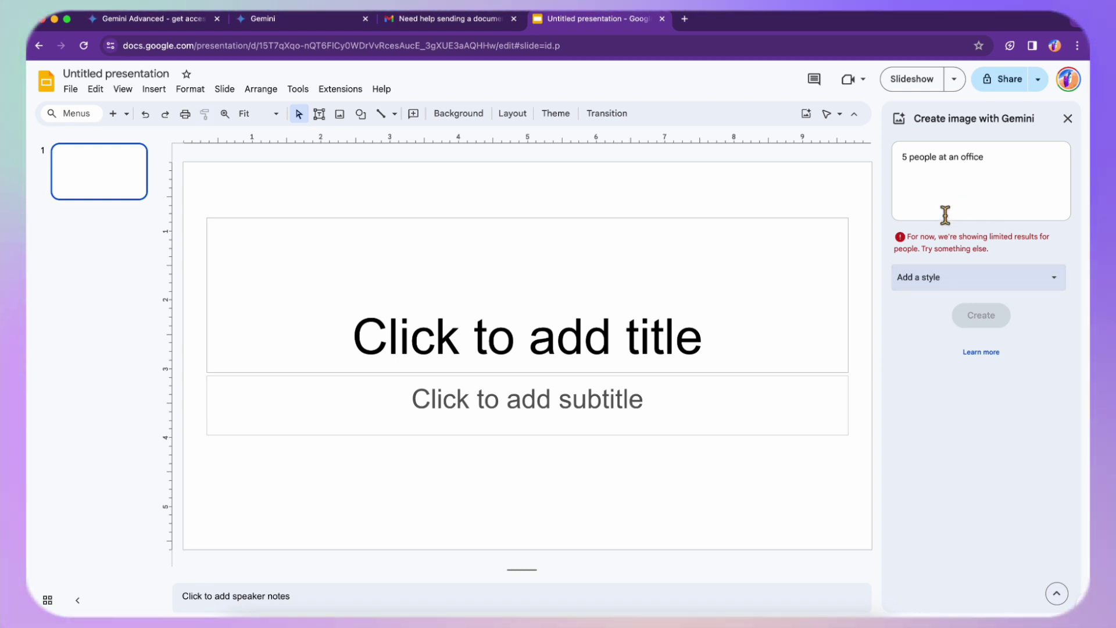
{"action": "left_click_drag", "start_coordinate": [1027, 158], "coordinate": [902, 155]}
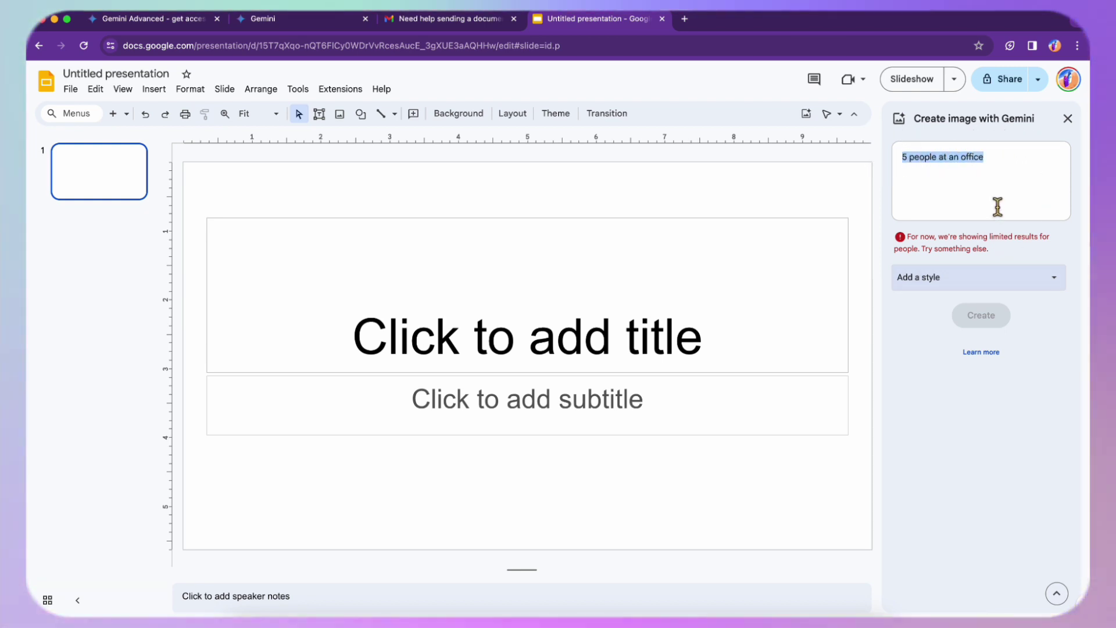
{"action": "key", "text": "BackSpace"}
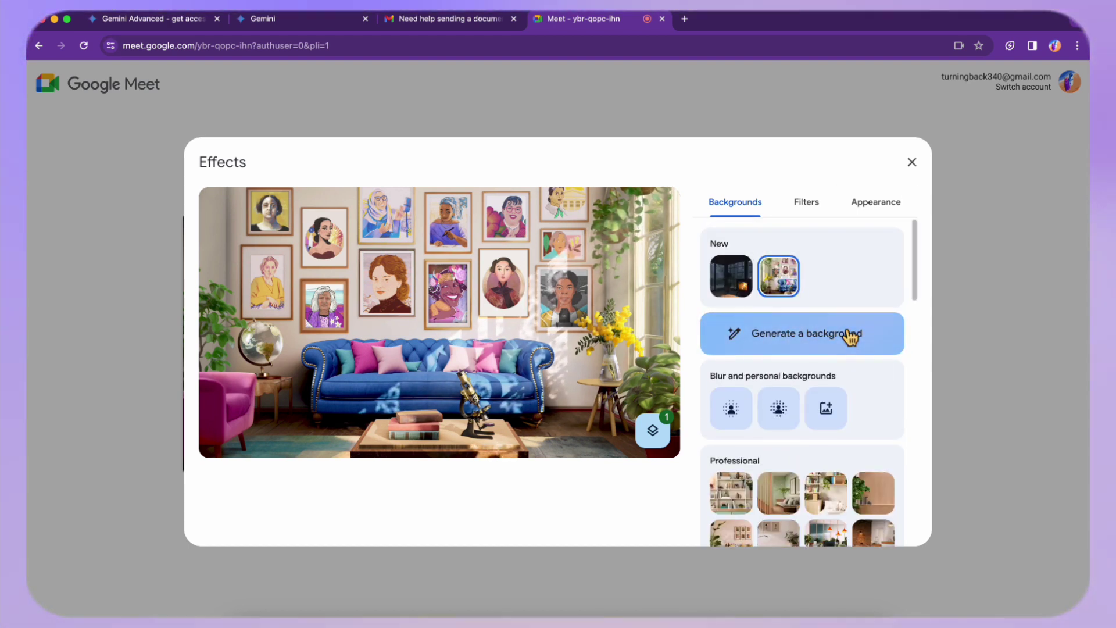
Generate four Meet background samples from the description 'office' with No style
{"action": "left_click", "coordinate": [819, 349]}
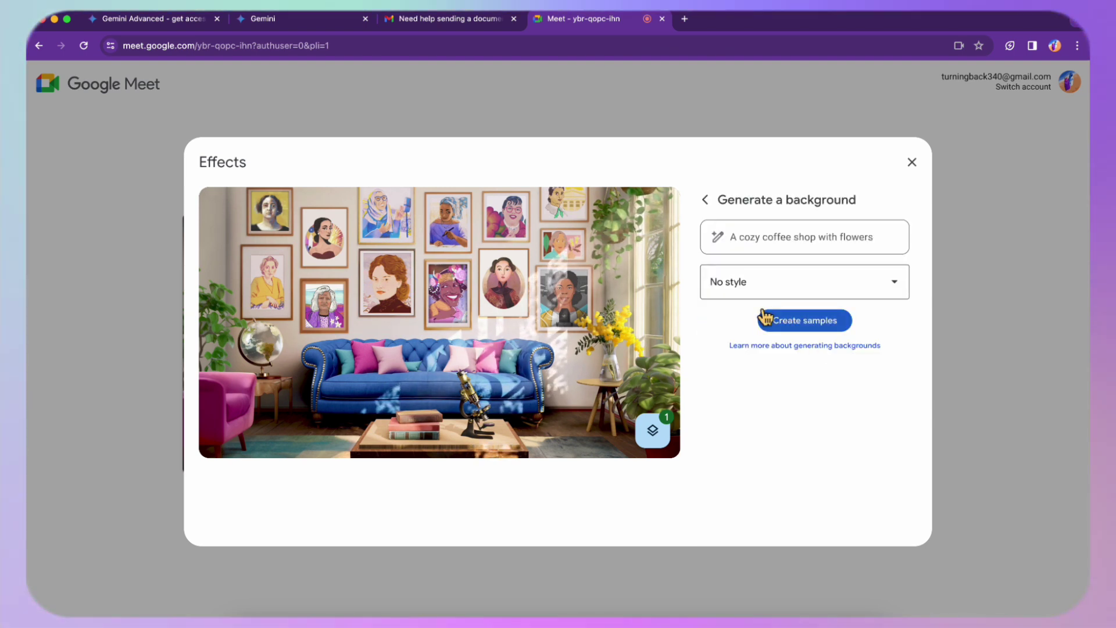
{"action": "left_click", "coordinate": [765, 244]}
{"action": "left_click", "coordinate": [764, 294]}
{"action": "left_click", "coordinate": [771, 244]}
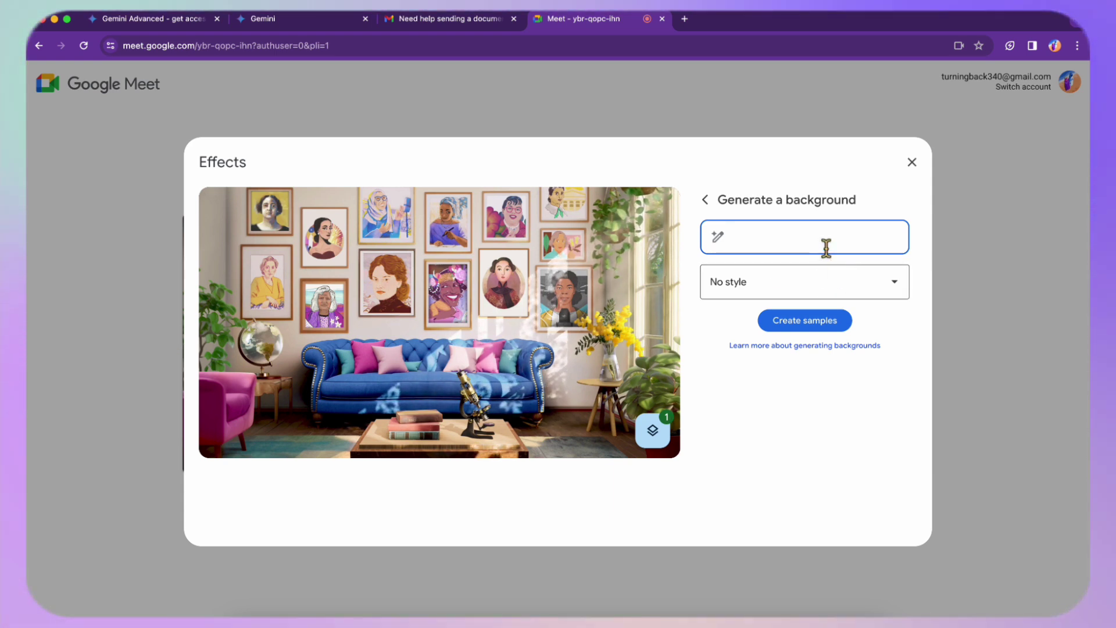
{"action": "type", "text": "offic"}
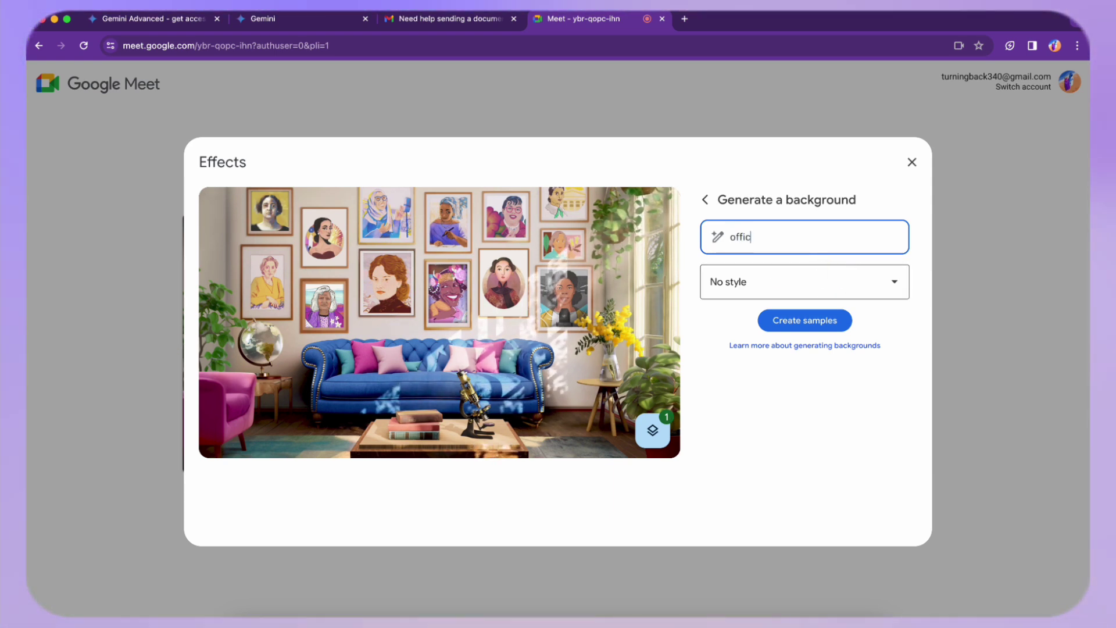
{"action": "type", "text": "e"}
{"action": "left_click", "coordinate": [841, 326]}
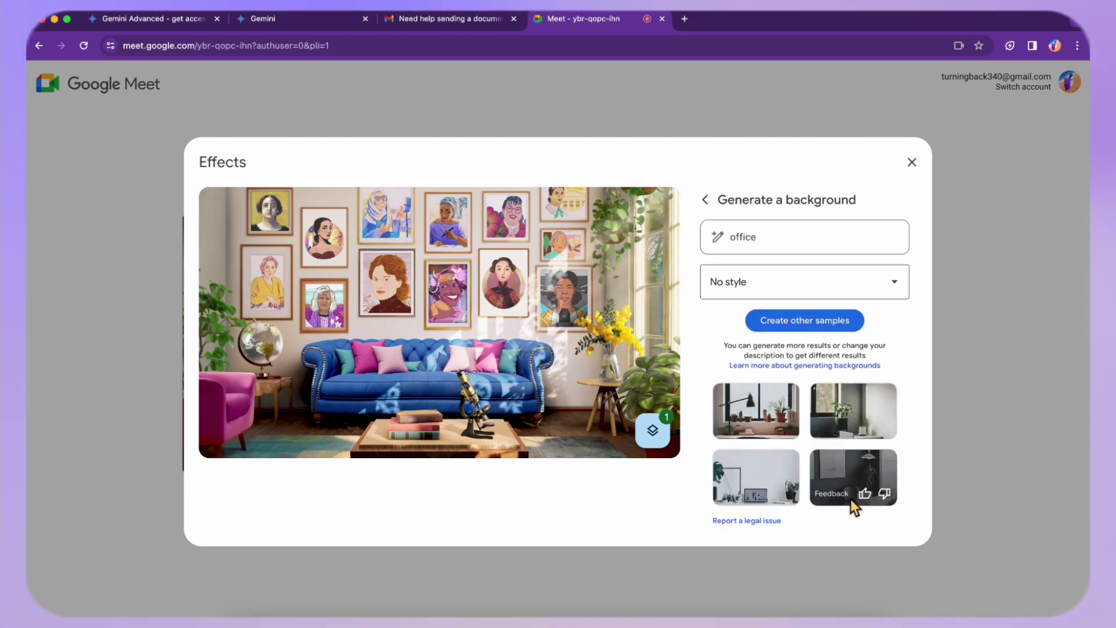
Preview each of the four office background samples
{"action": "left_click", "coordinate": [756, 413]}
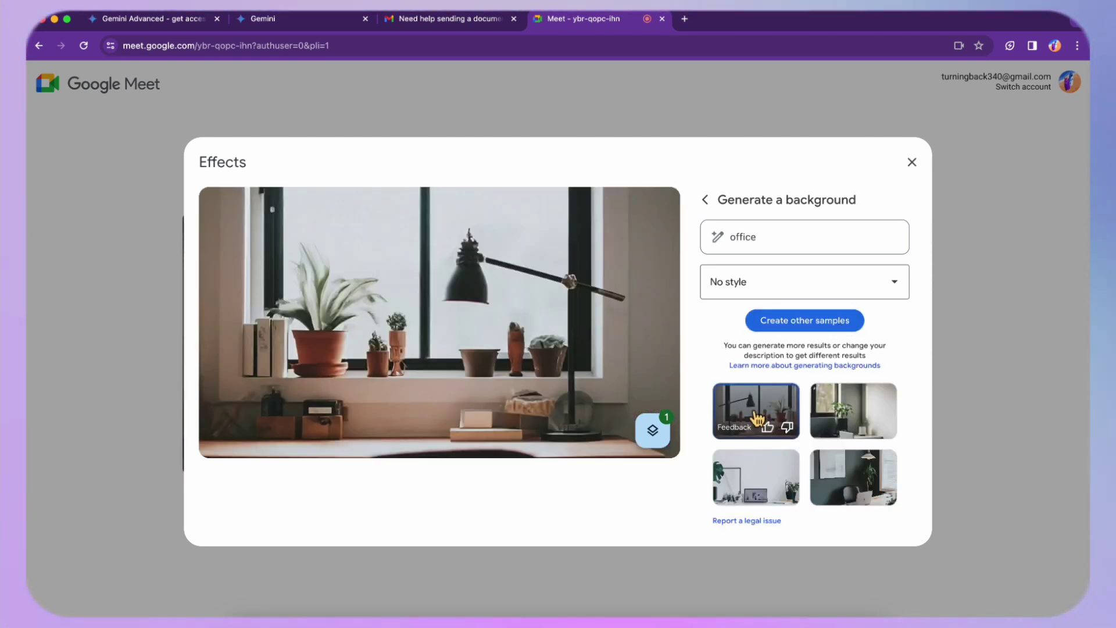
{"action": "left_click", "coordinate": [855, 414]}
{"action": "left_click", "coordinate": [750, 474]}
{"action": "left_click", "coordinate": [875, 476]}
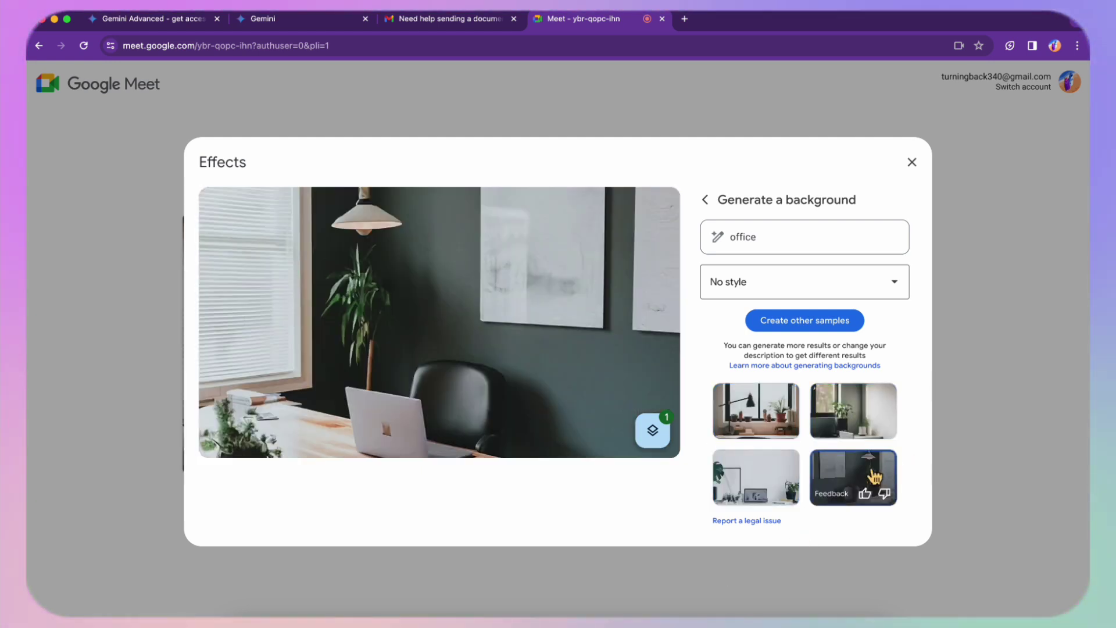
Regenerate the office samples in Photography style and apply the skylit office background
{"action": "left_click", "coordinate": [762, 291]}
{"action": "left_click", "coordinate": [767, 356]}
{"action": "left_click", "coordinate": [768, 319]}
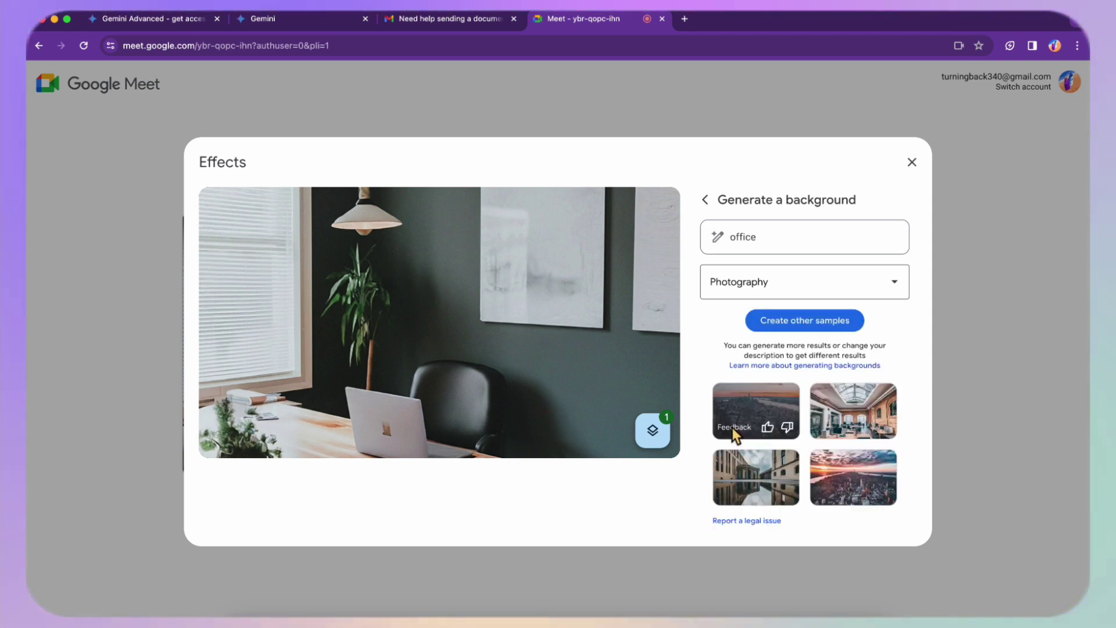
{"action": "left_click", "coordinate": [853, 410]}
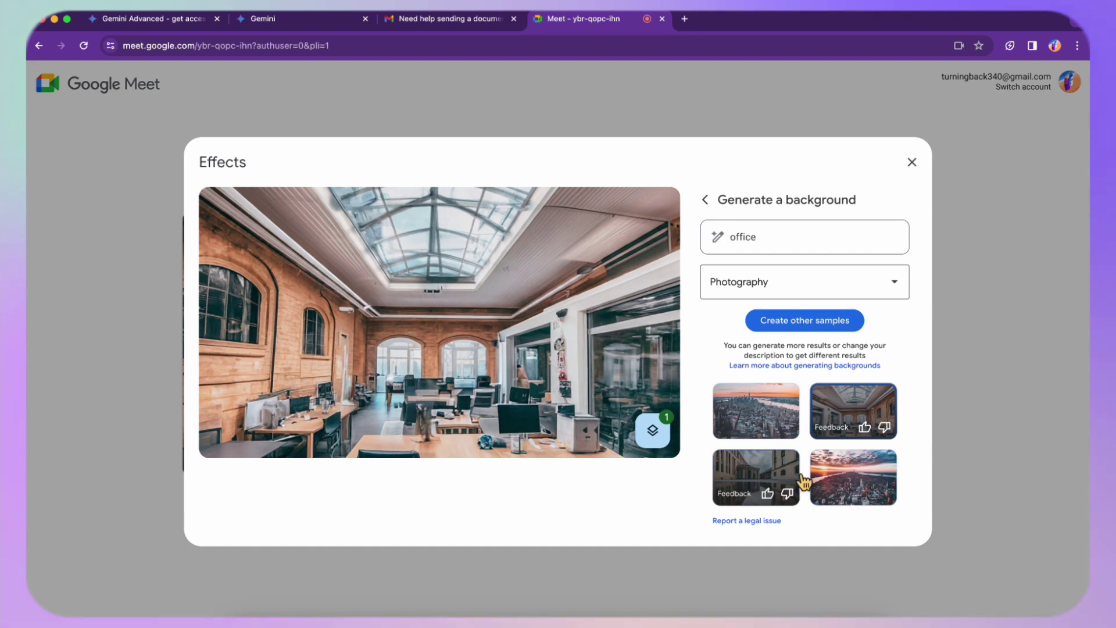